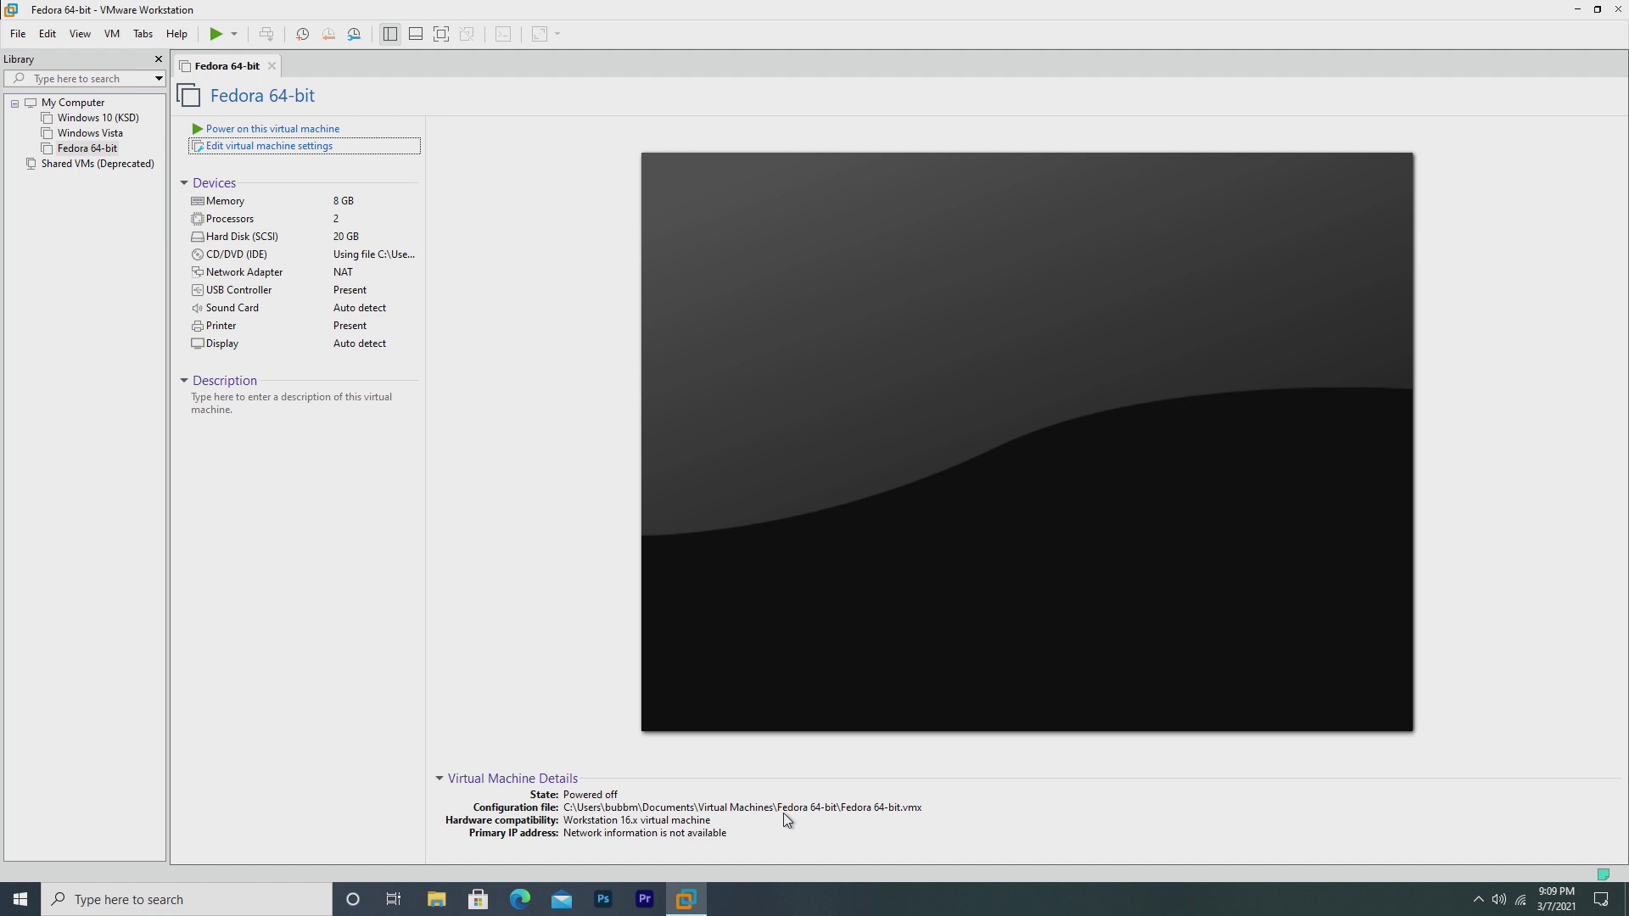
# Start the Fedora virtual machine and choose Install to Hard Drive on the live welcome dialog
pyautogui.click(272, 129)
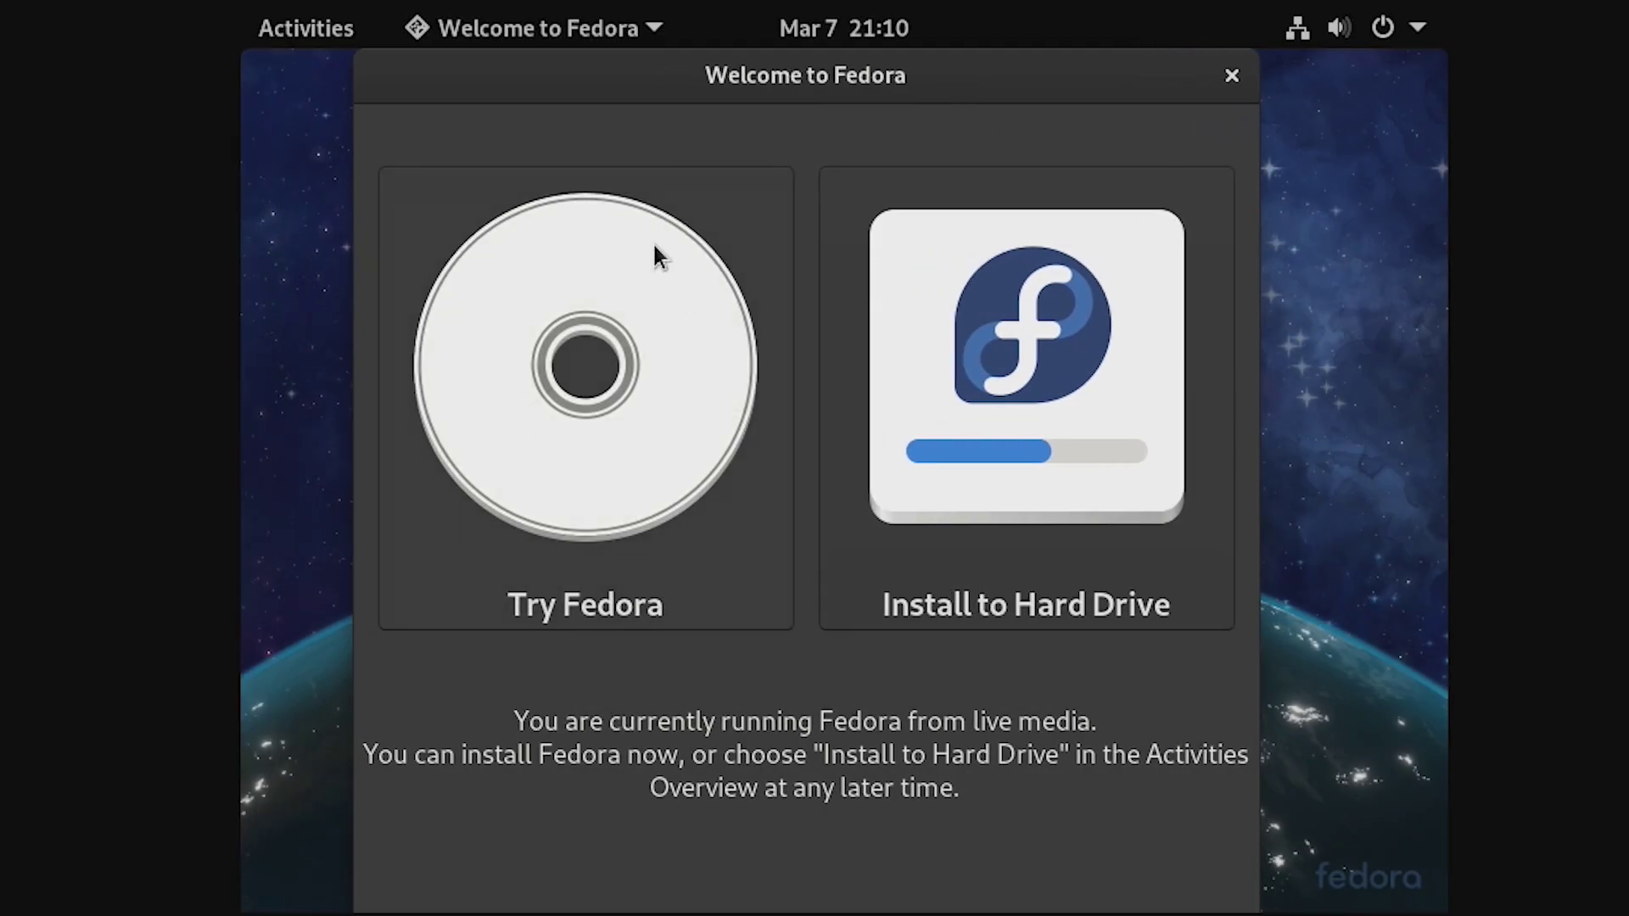
pyautogui.click(1135, 361)
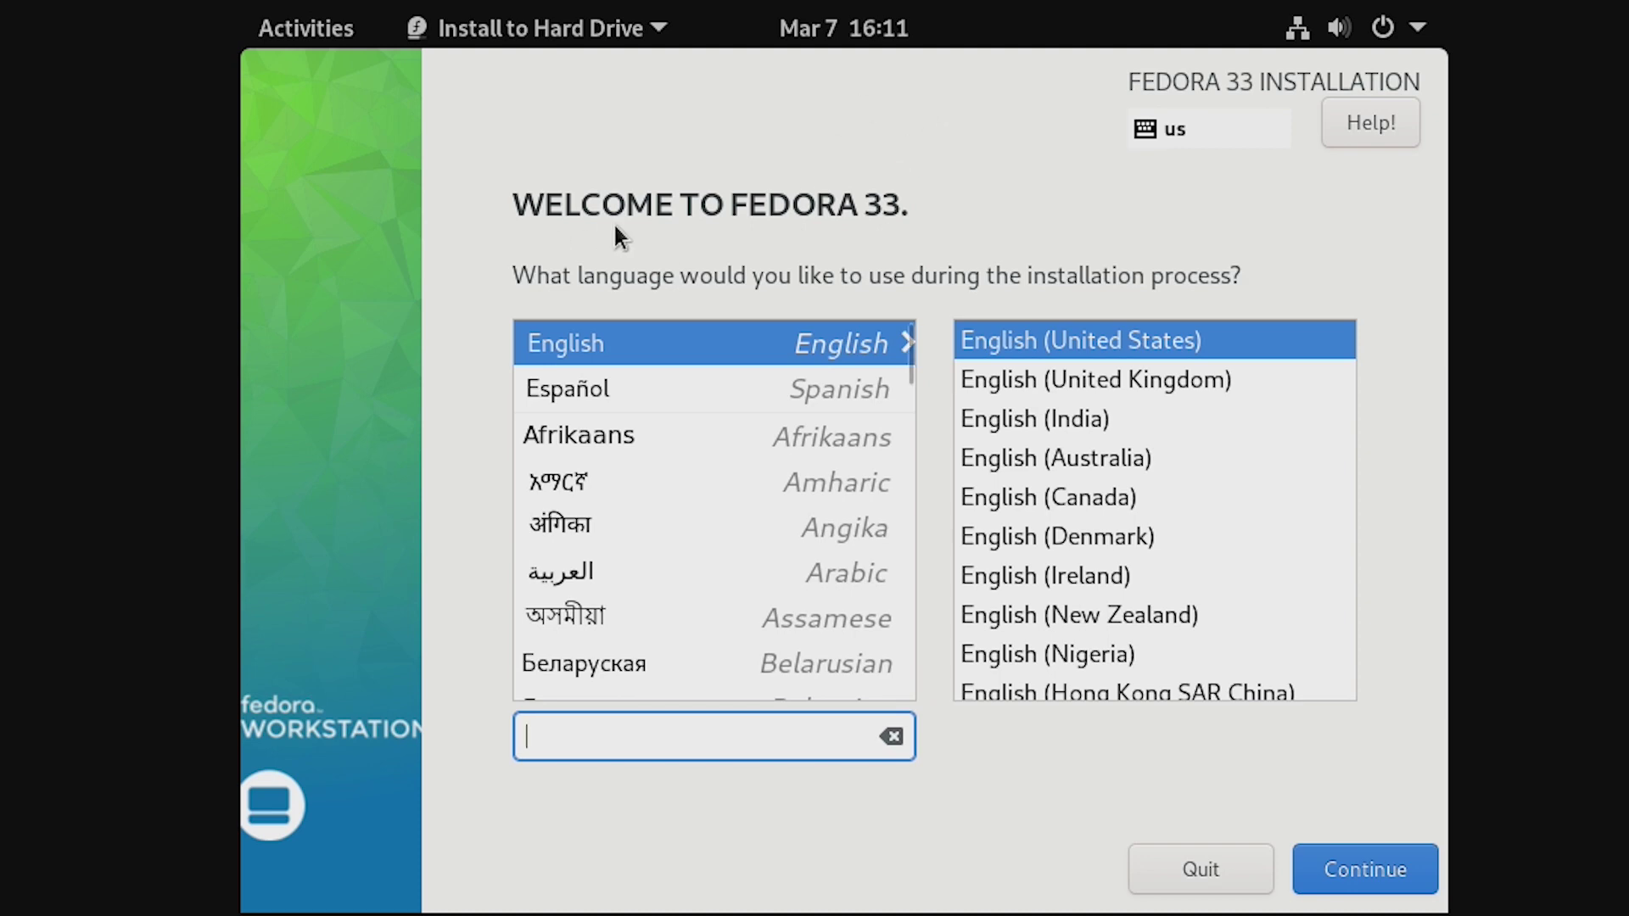
# Keep English (United States), confirm the 20 GiB sda disk as target, and begin installation
pyautogui.click(701, 341)
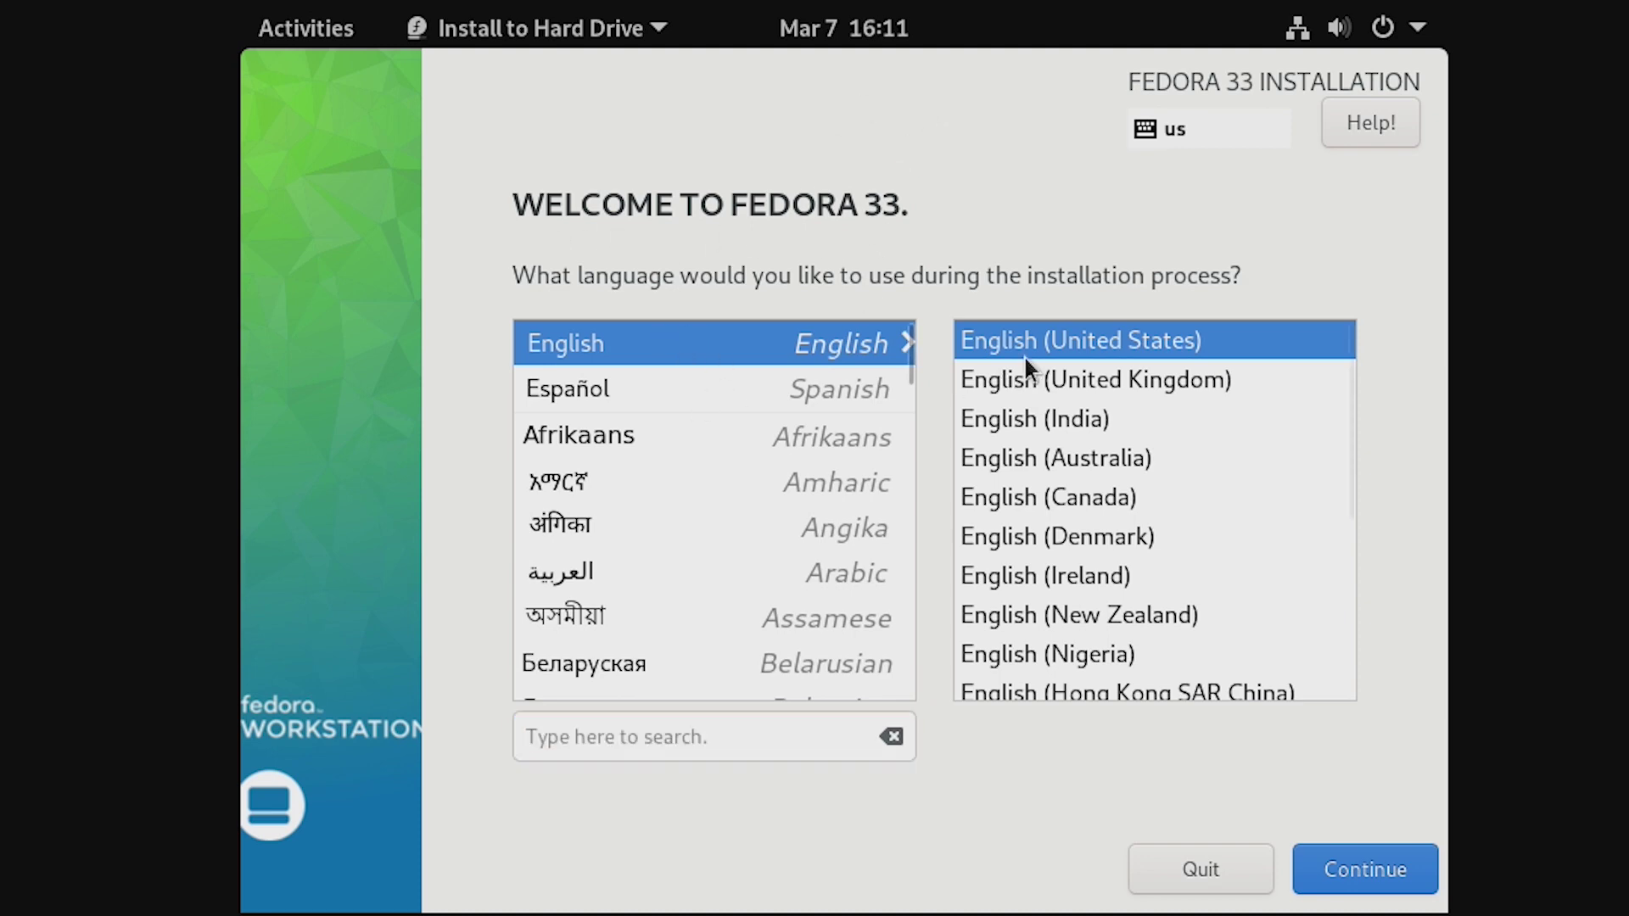
pyautogui.click(1366, 870)
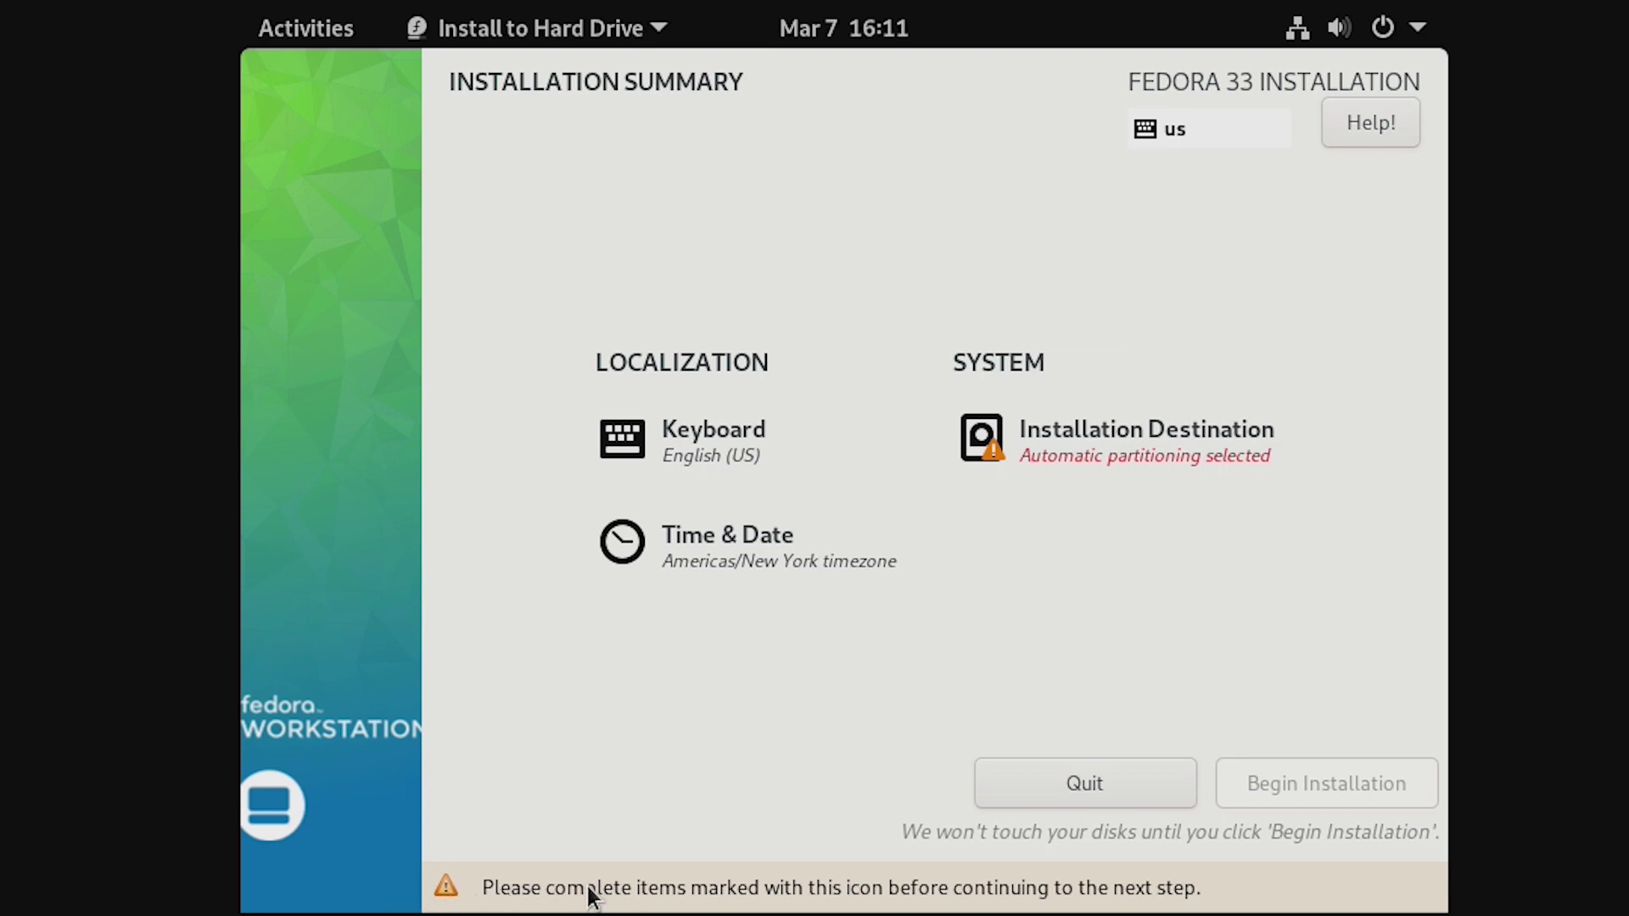
pyautogui.click(1109, 441)
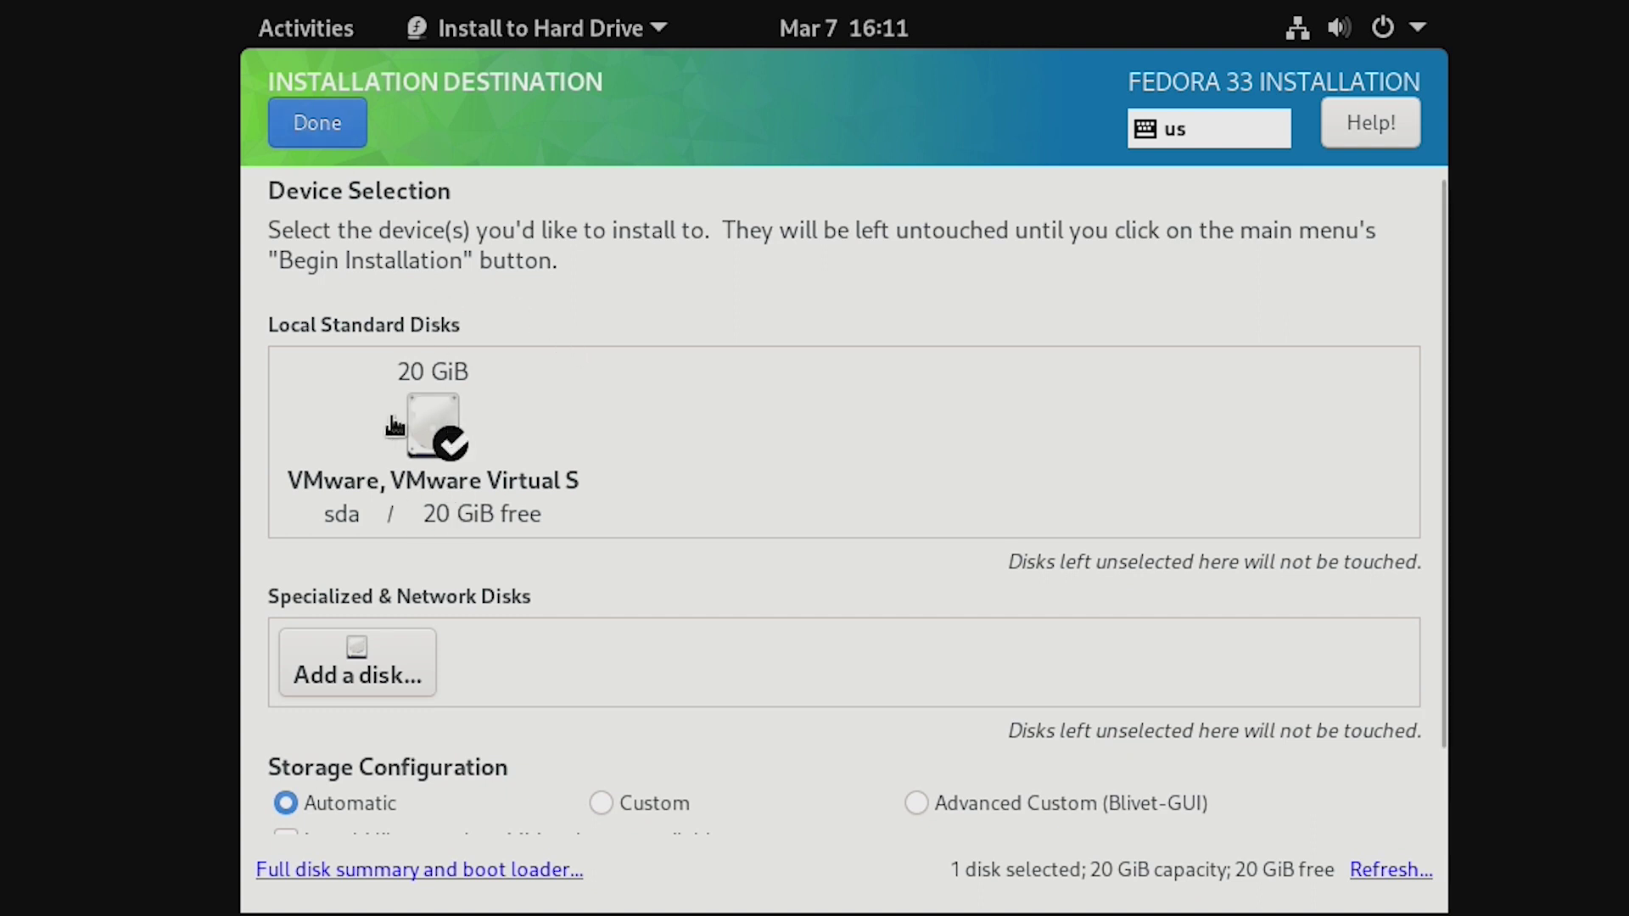
pyautogui.click(461, 412)
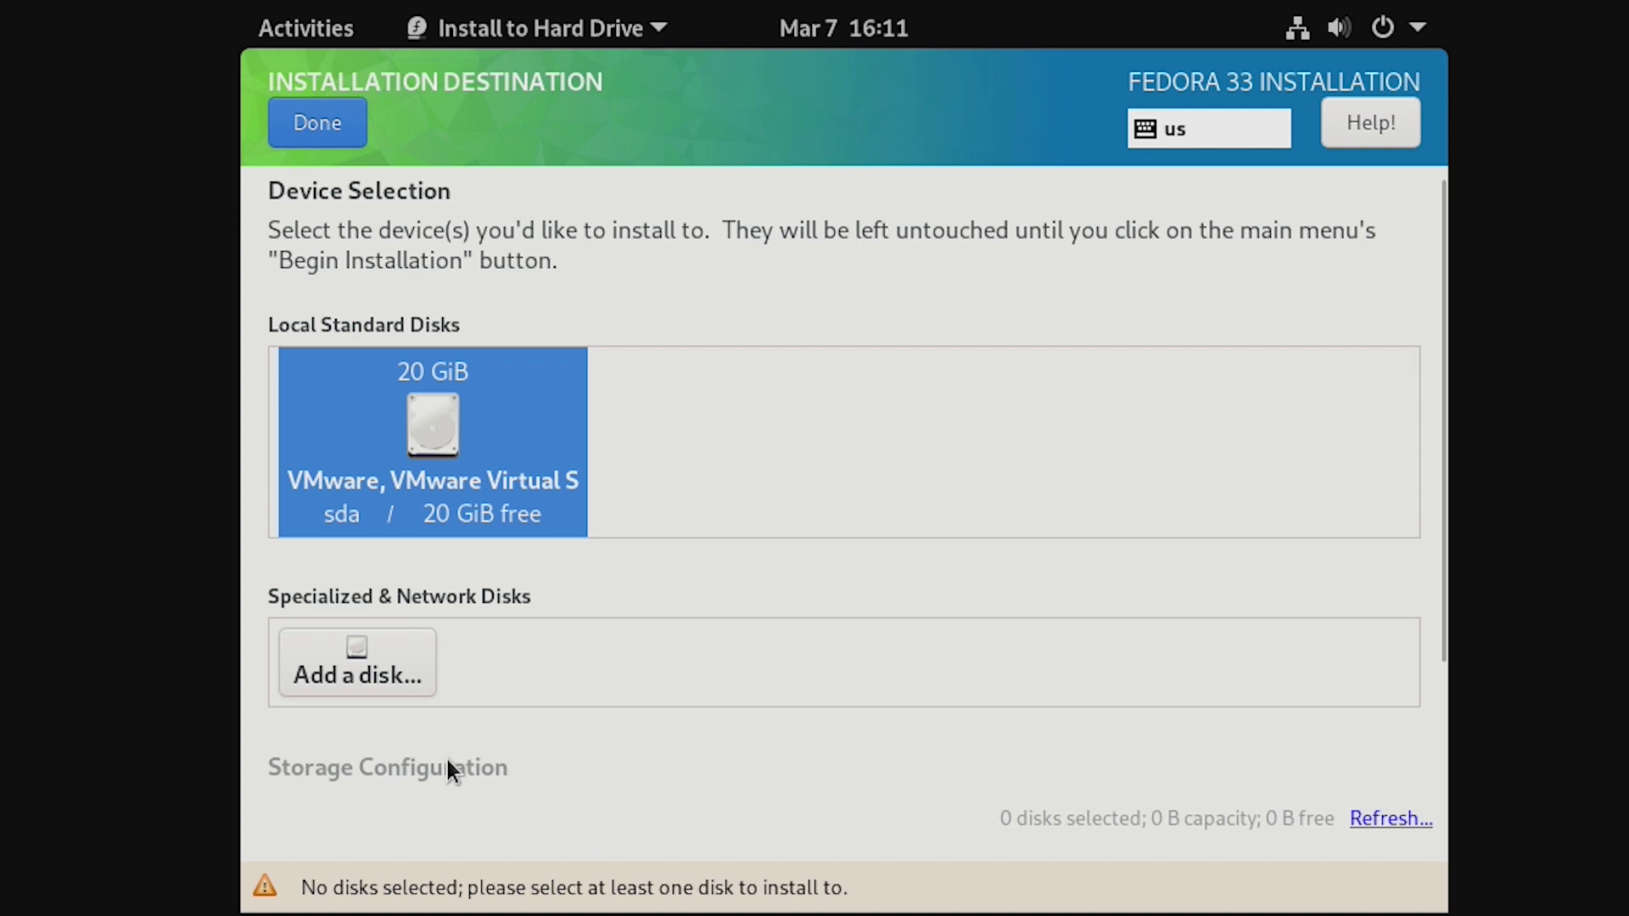
pyautogui.click(580, 530)
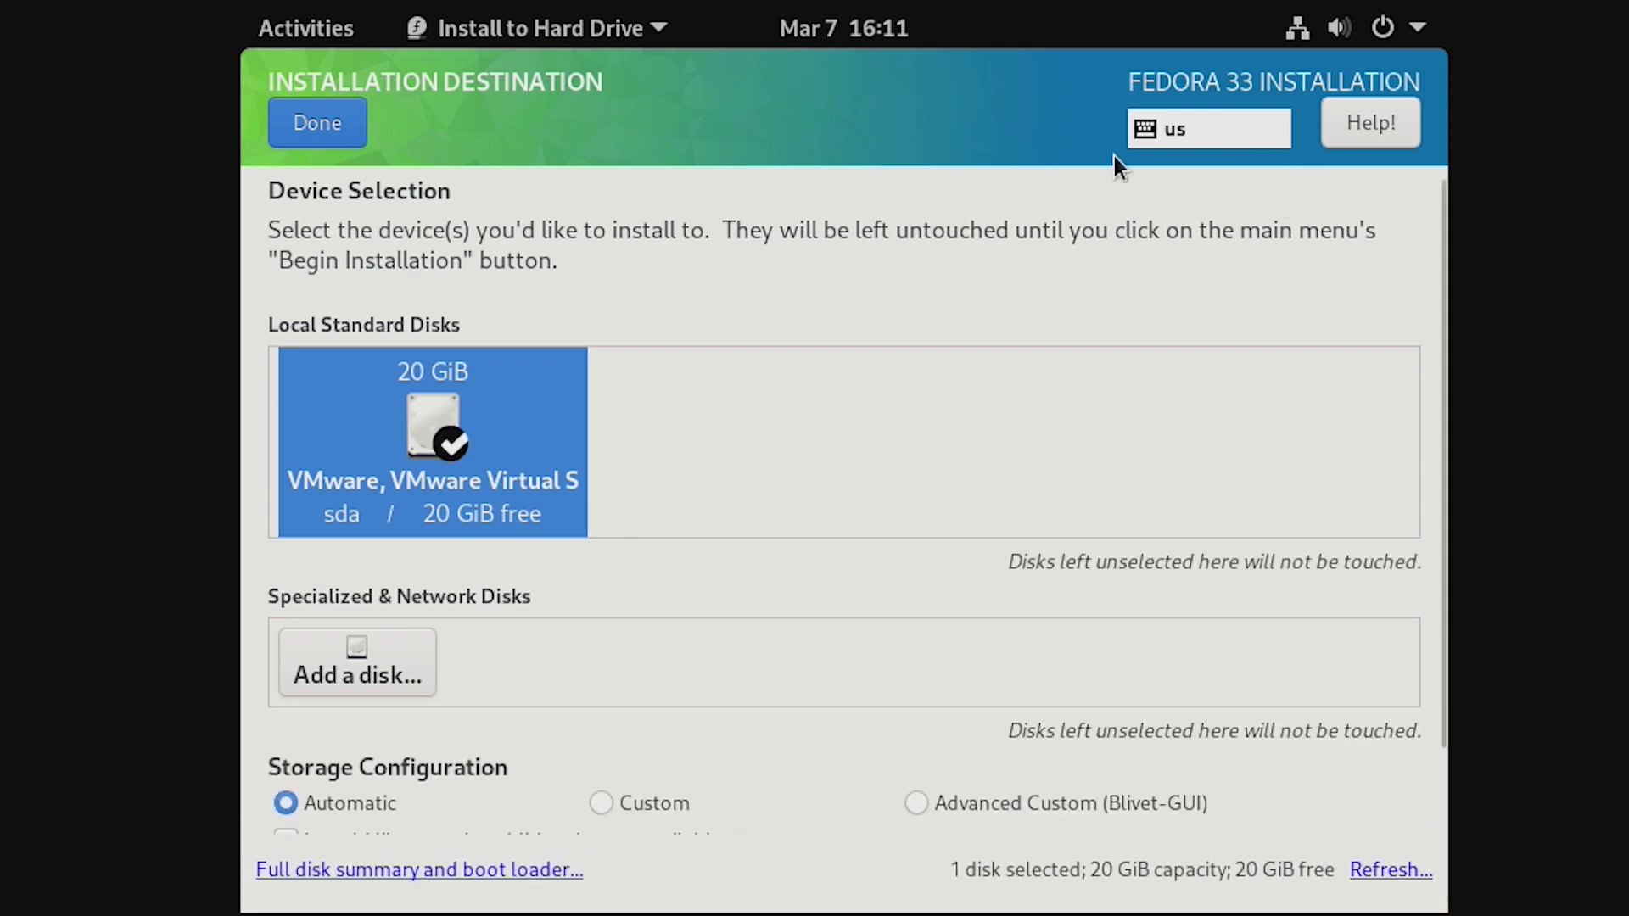
pyautogui.click(318, 122)
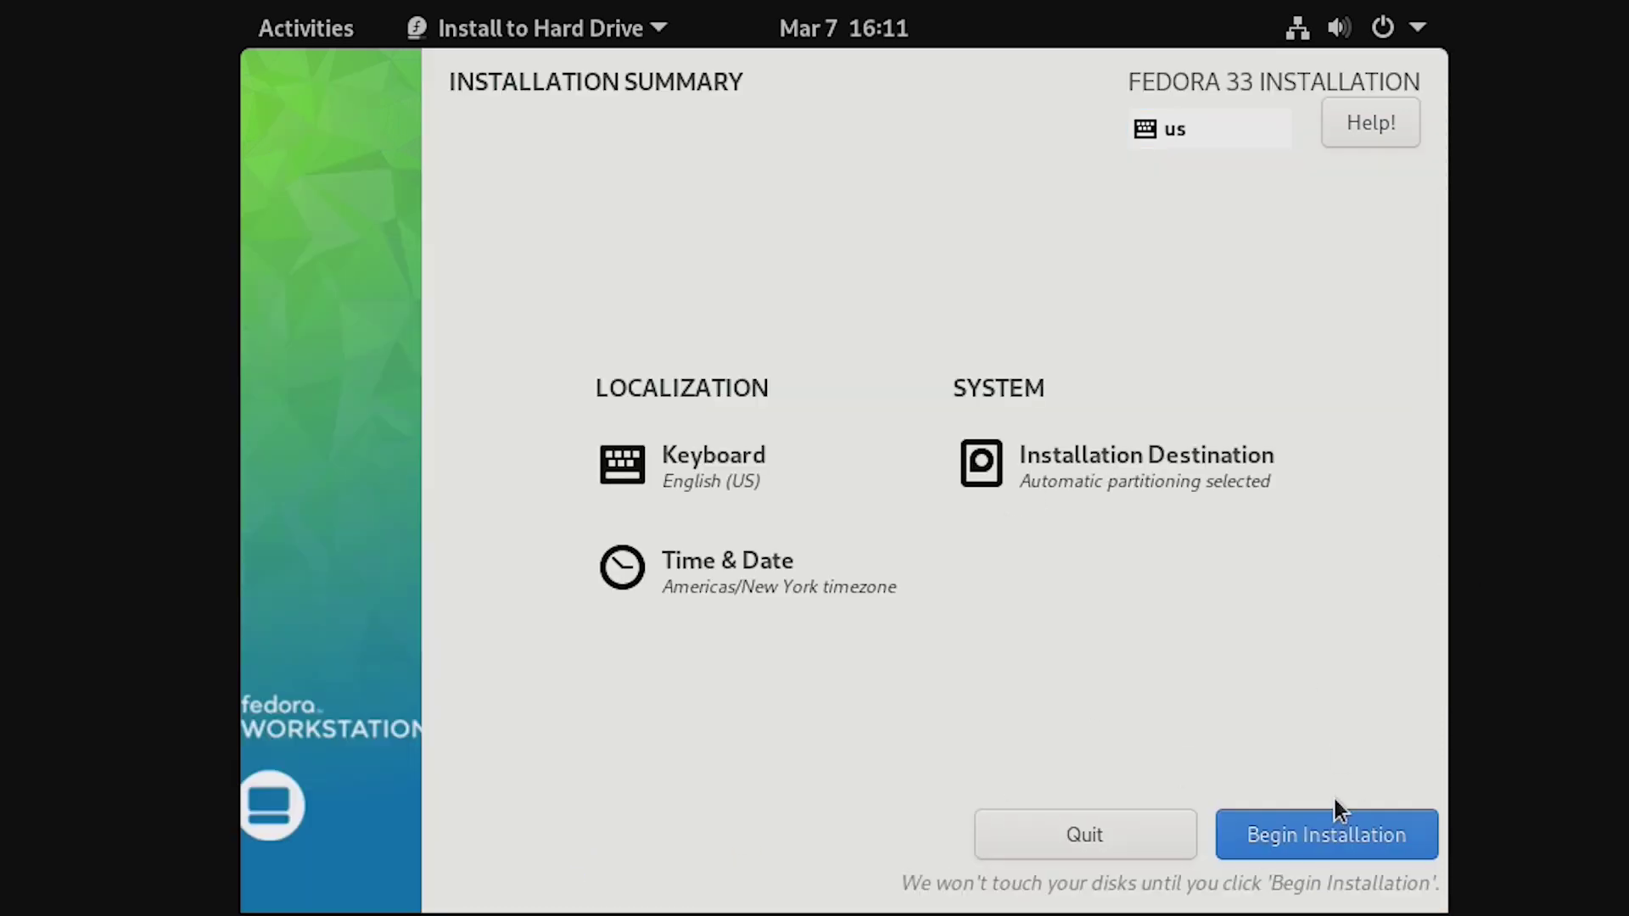
pyautogui.click(1325, 831)
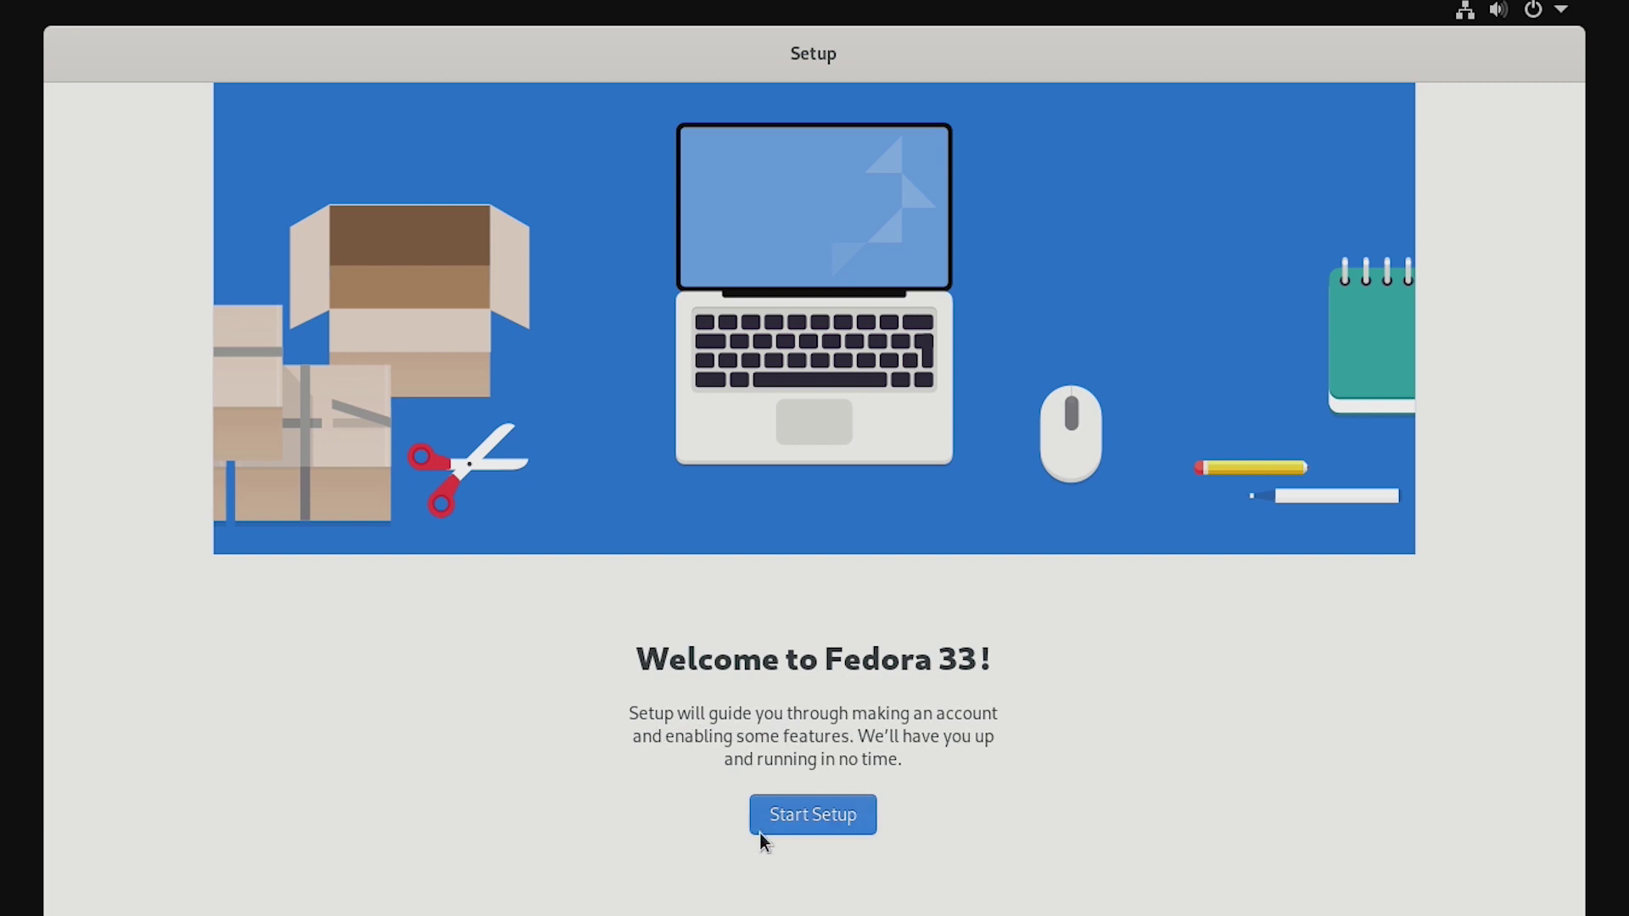
# Accept privacy defaults, skip online accounts, create the user and password, and decline the tour
pyautogui.click(776, 815)
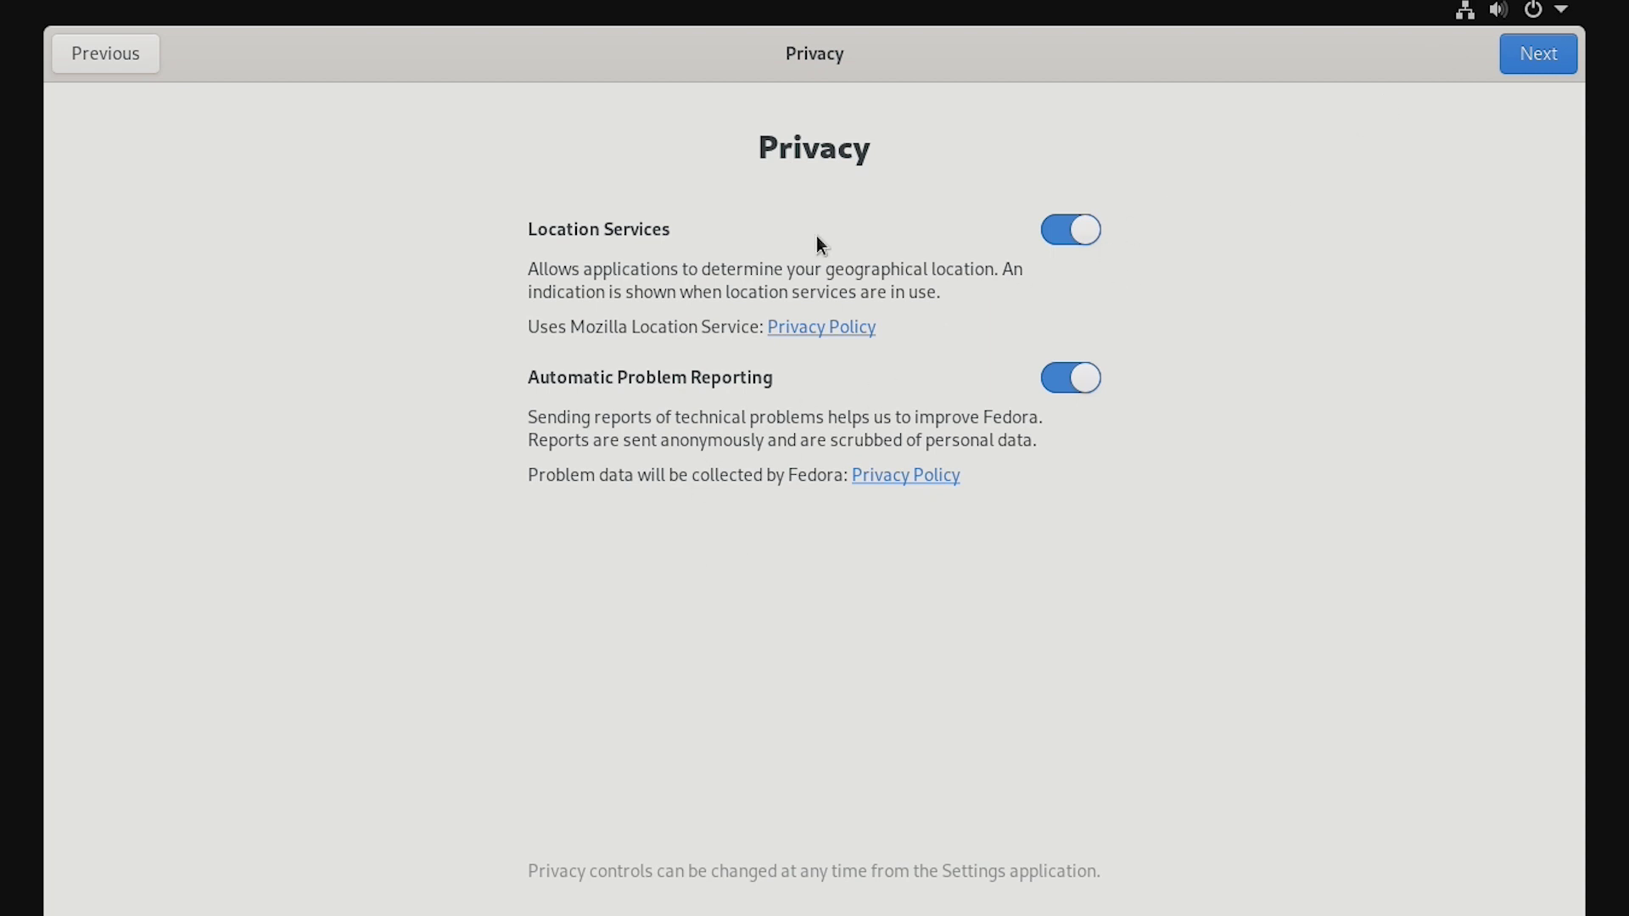
pyautogui.click(1538, 55)
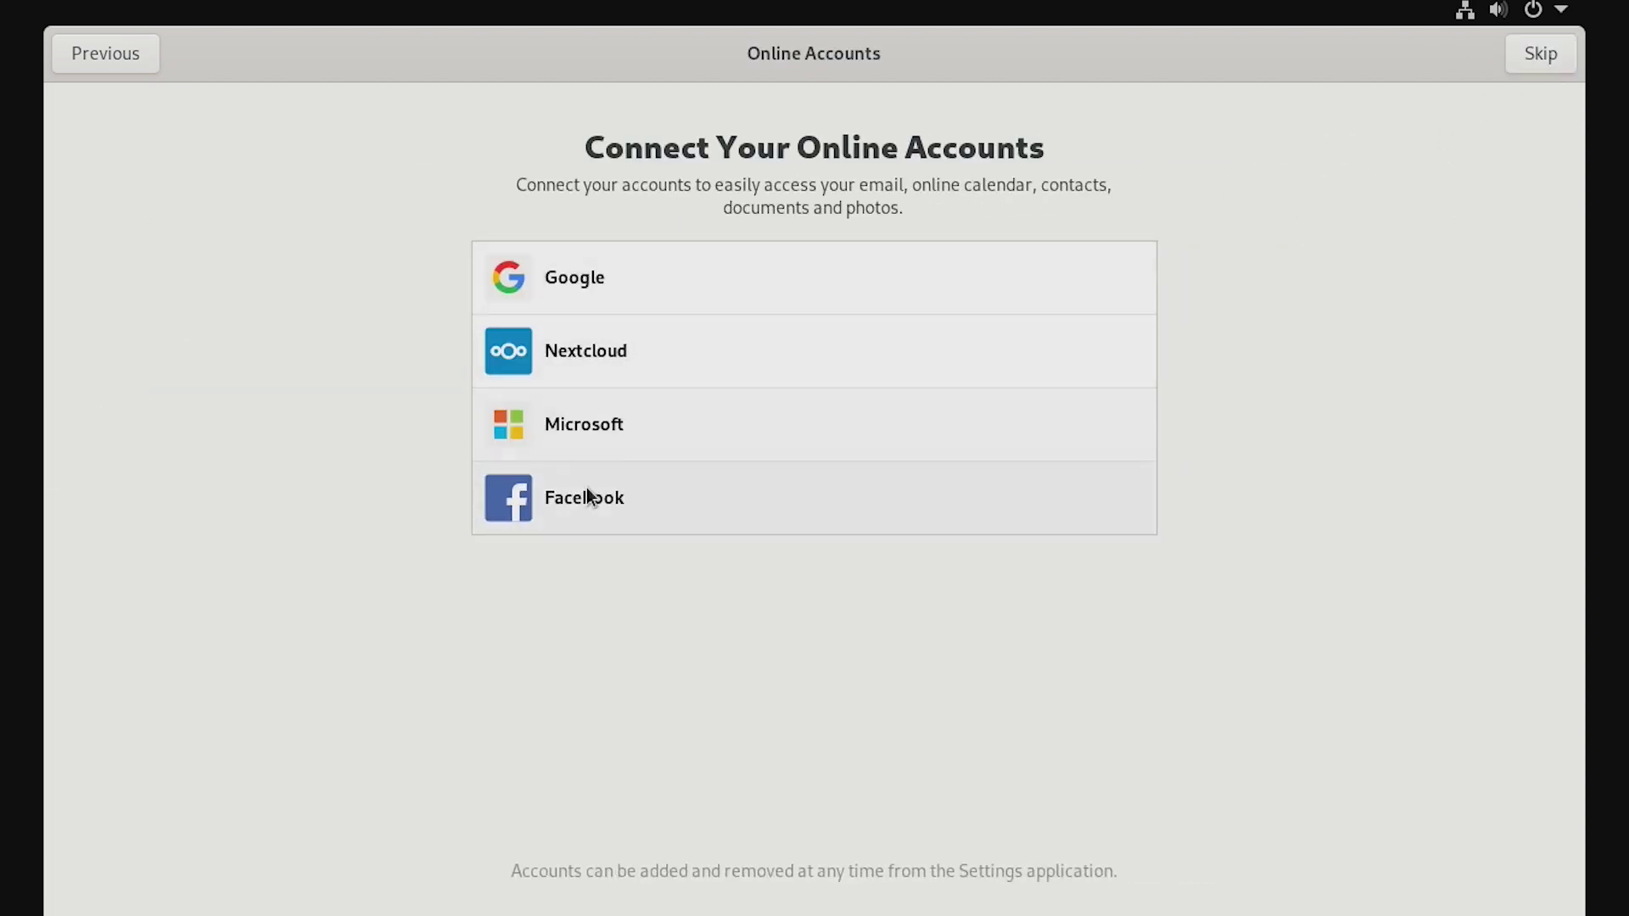
pyautogui.click(1539, 53)
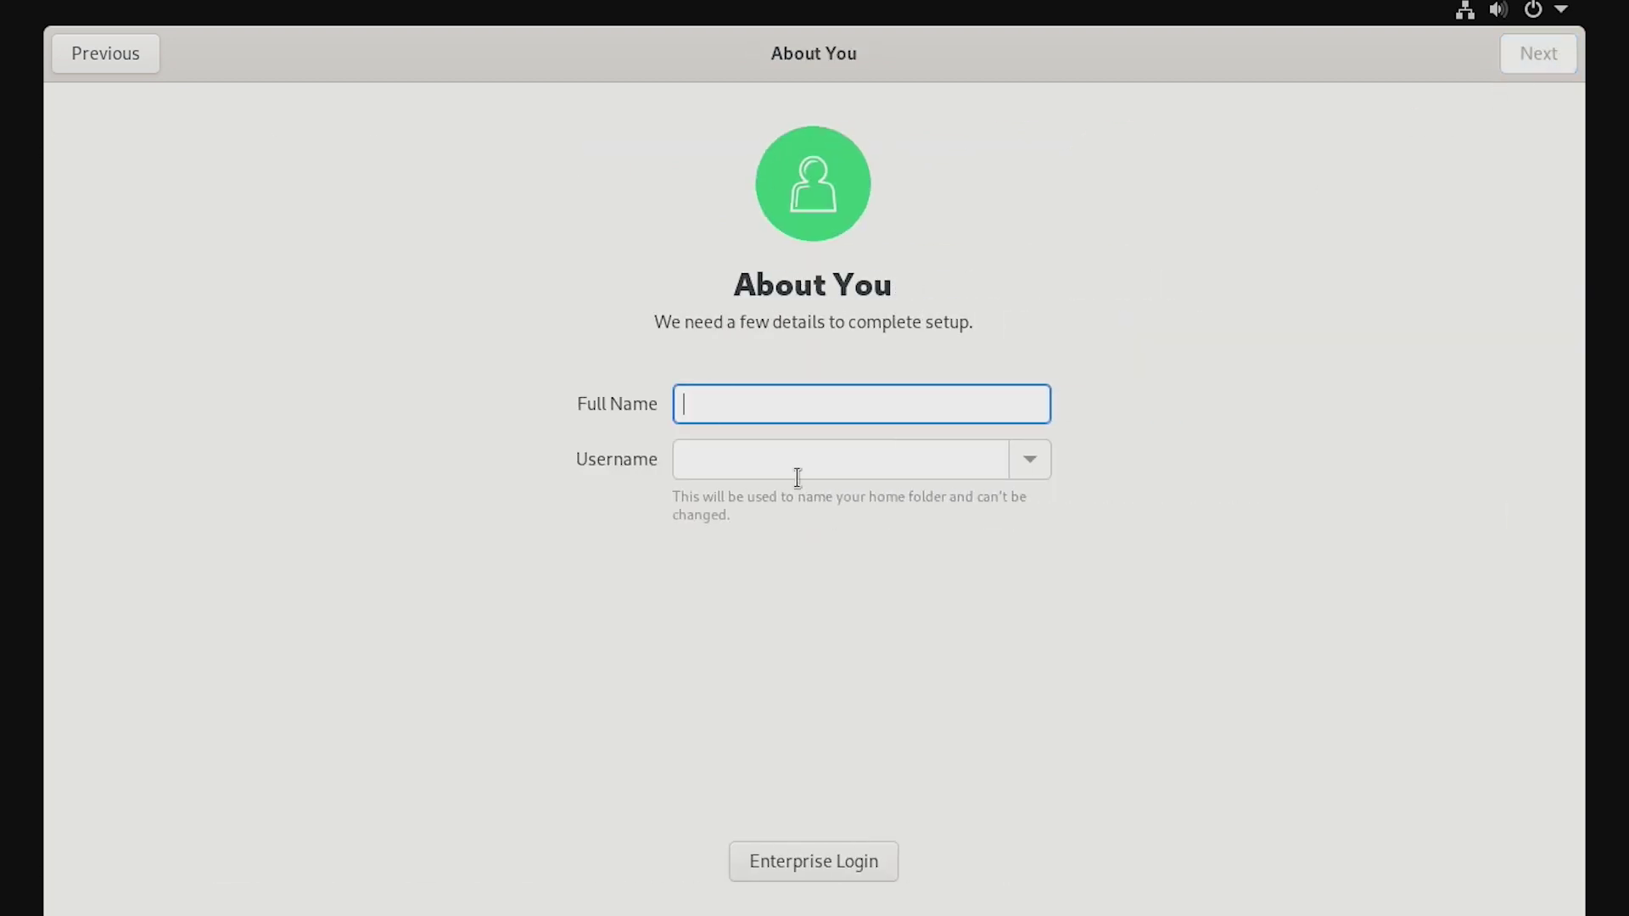
pyautogui.write('Fedor')
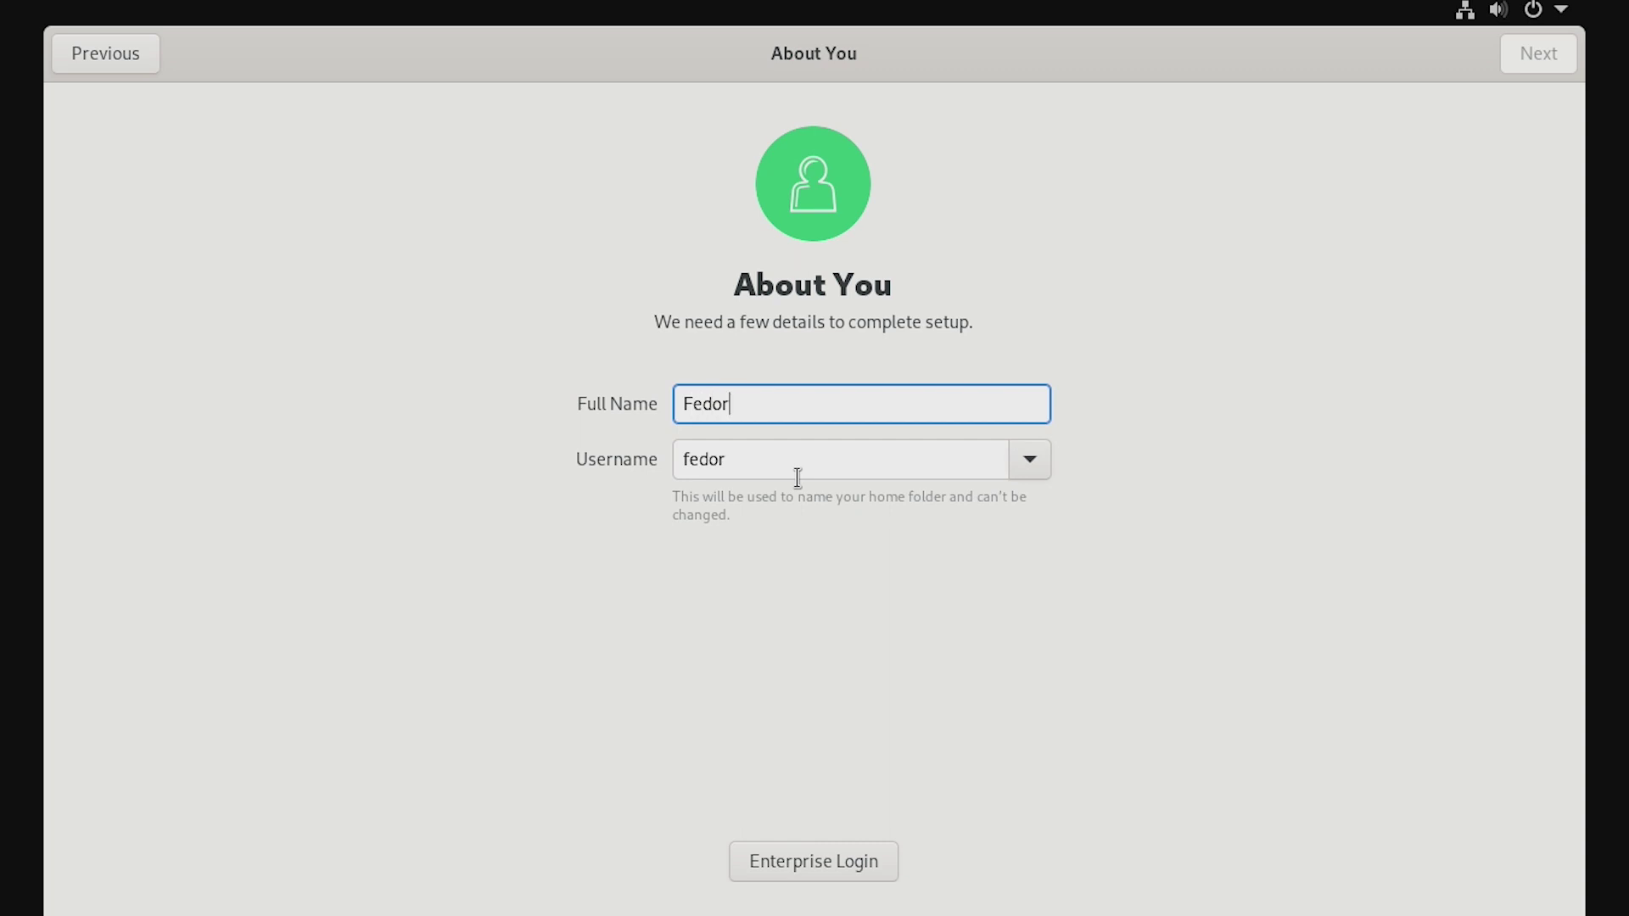
pyautogui.click(816, 862)
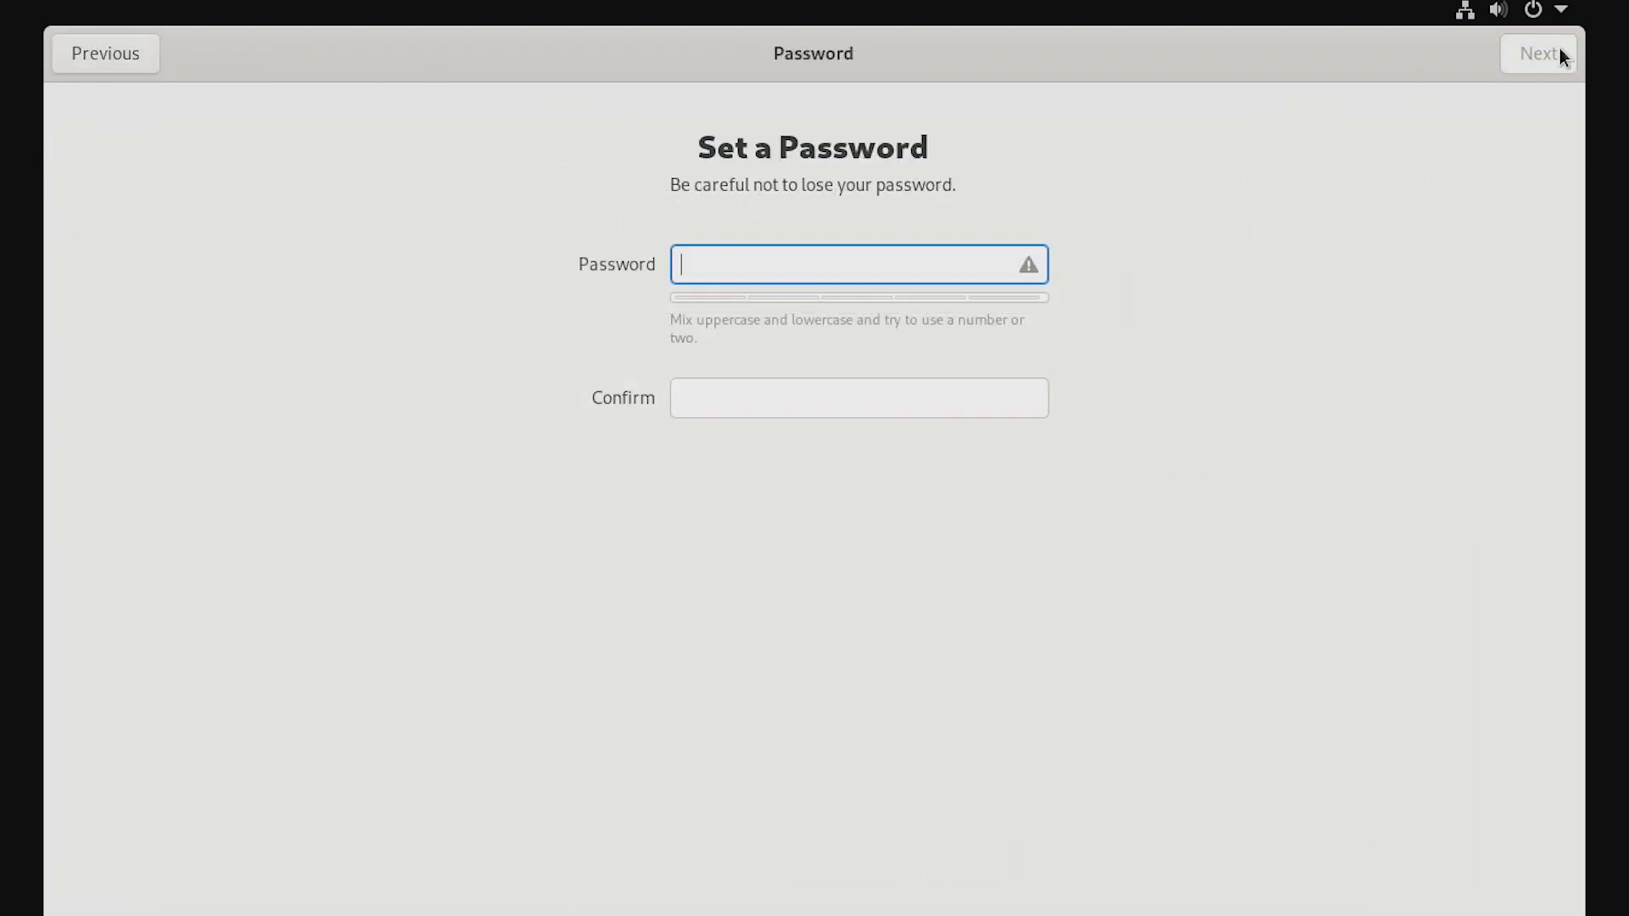
pyautogui.write('••••••••••')
pyautogui.press('Tab')
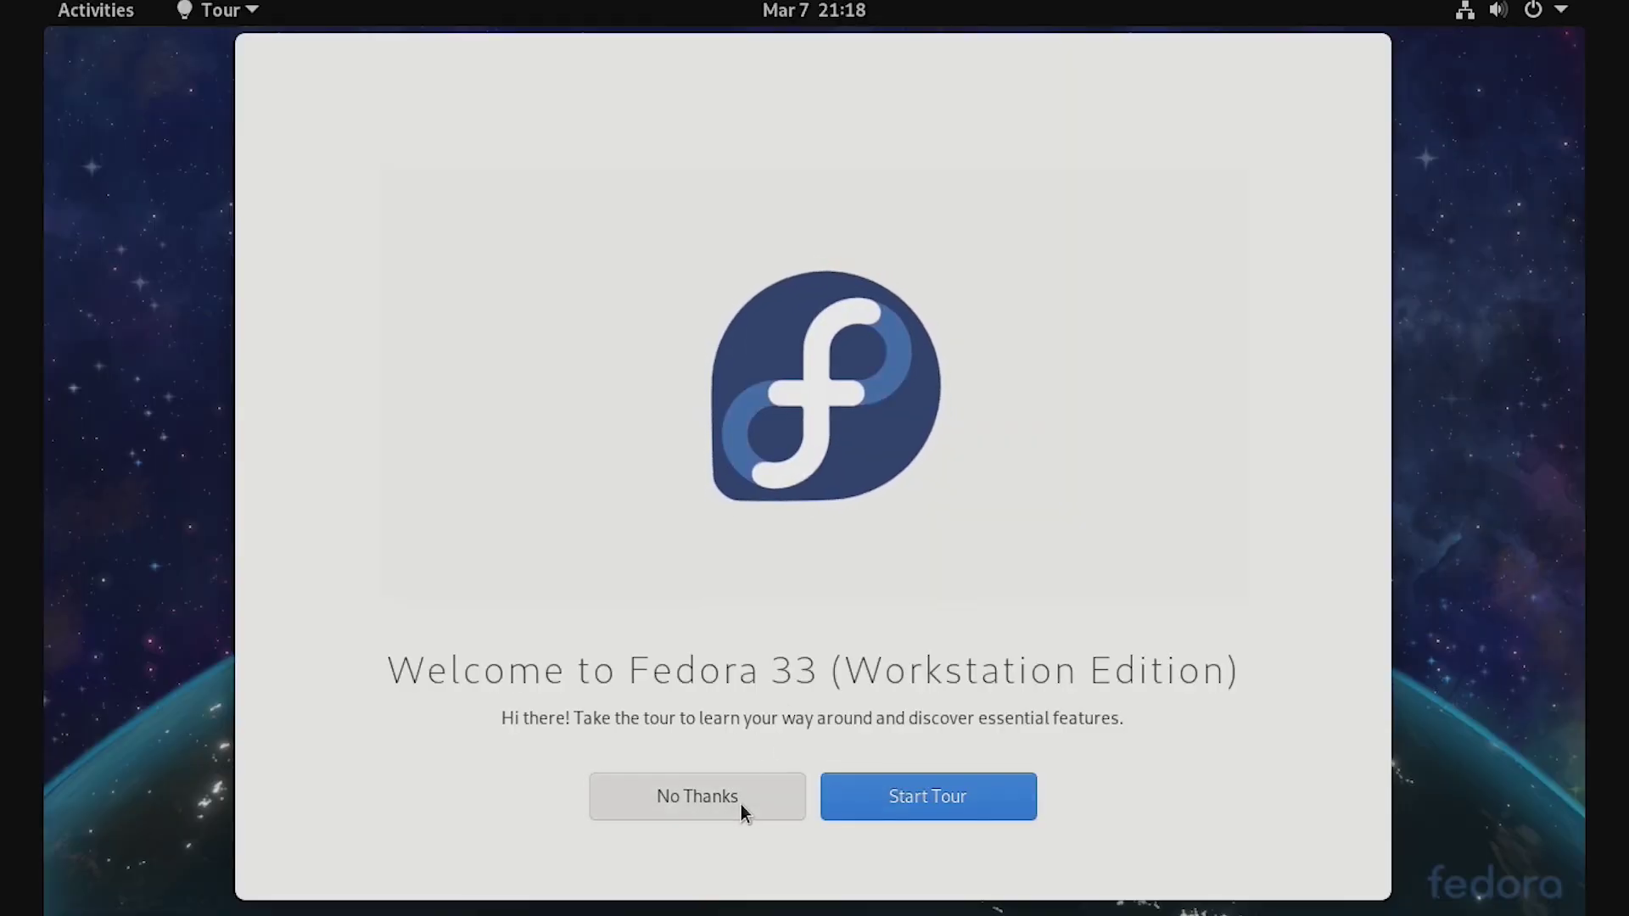
pyautogui.click(741, 805)
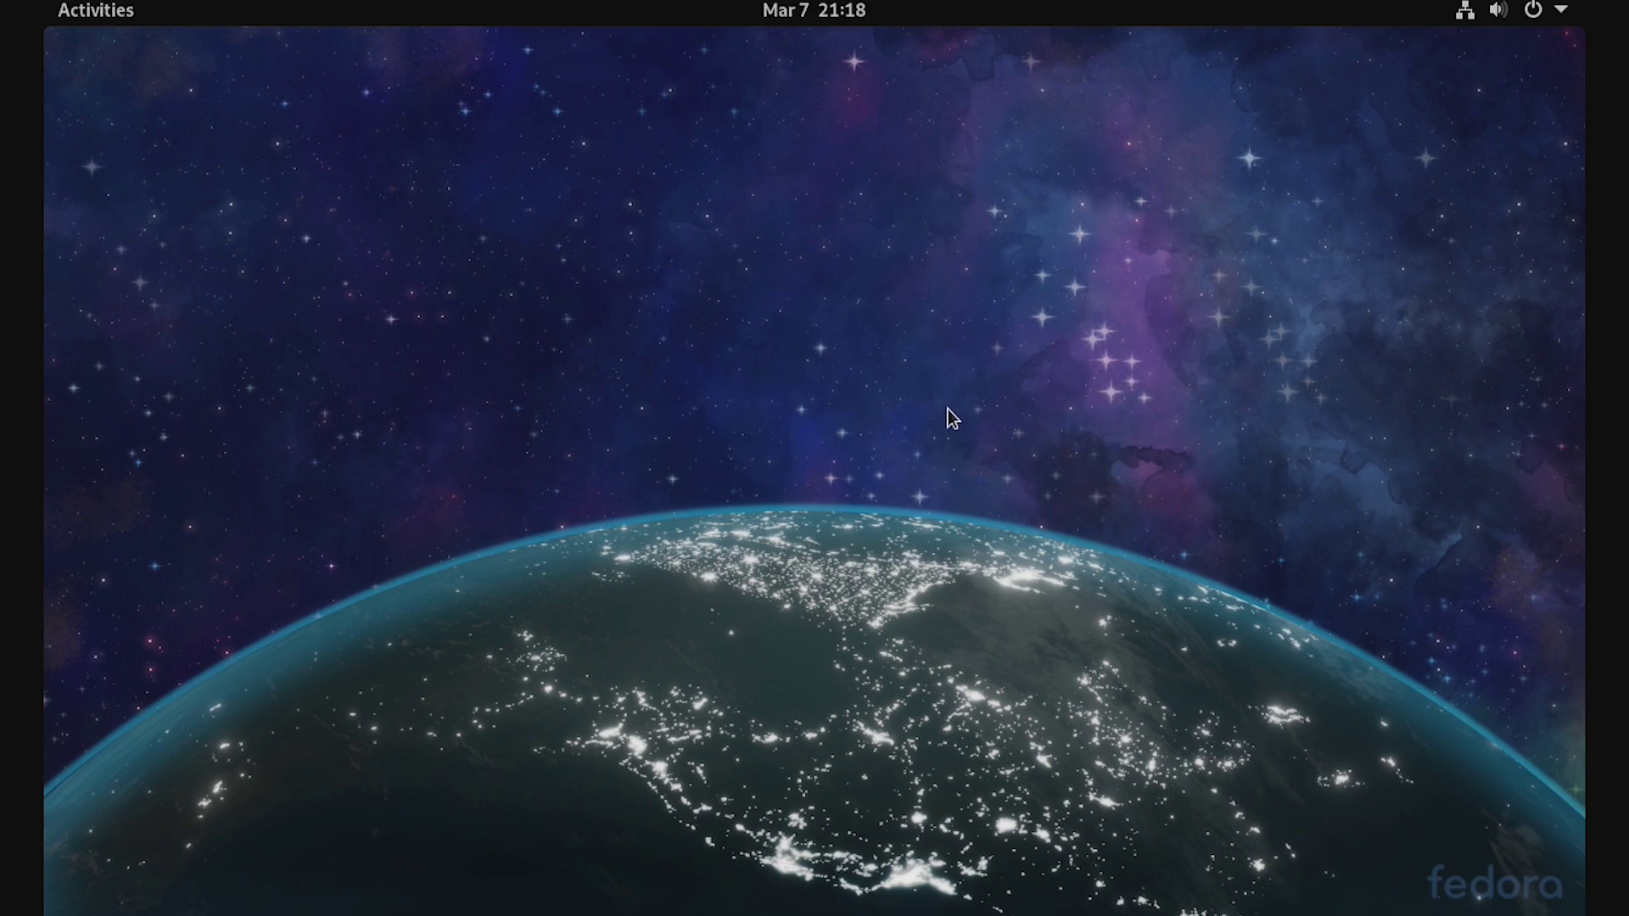
# From the Activities overview, show the application grid and peek into the Utilities folder
pyautogui.click(108, 39)
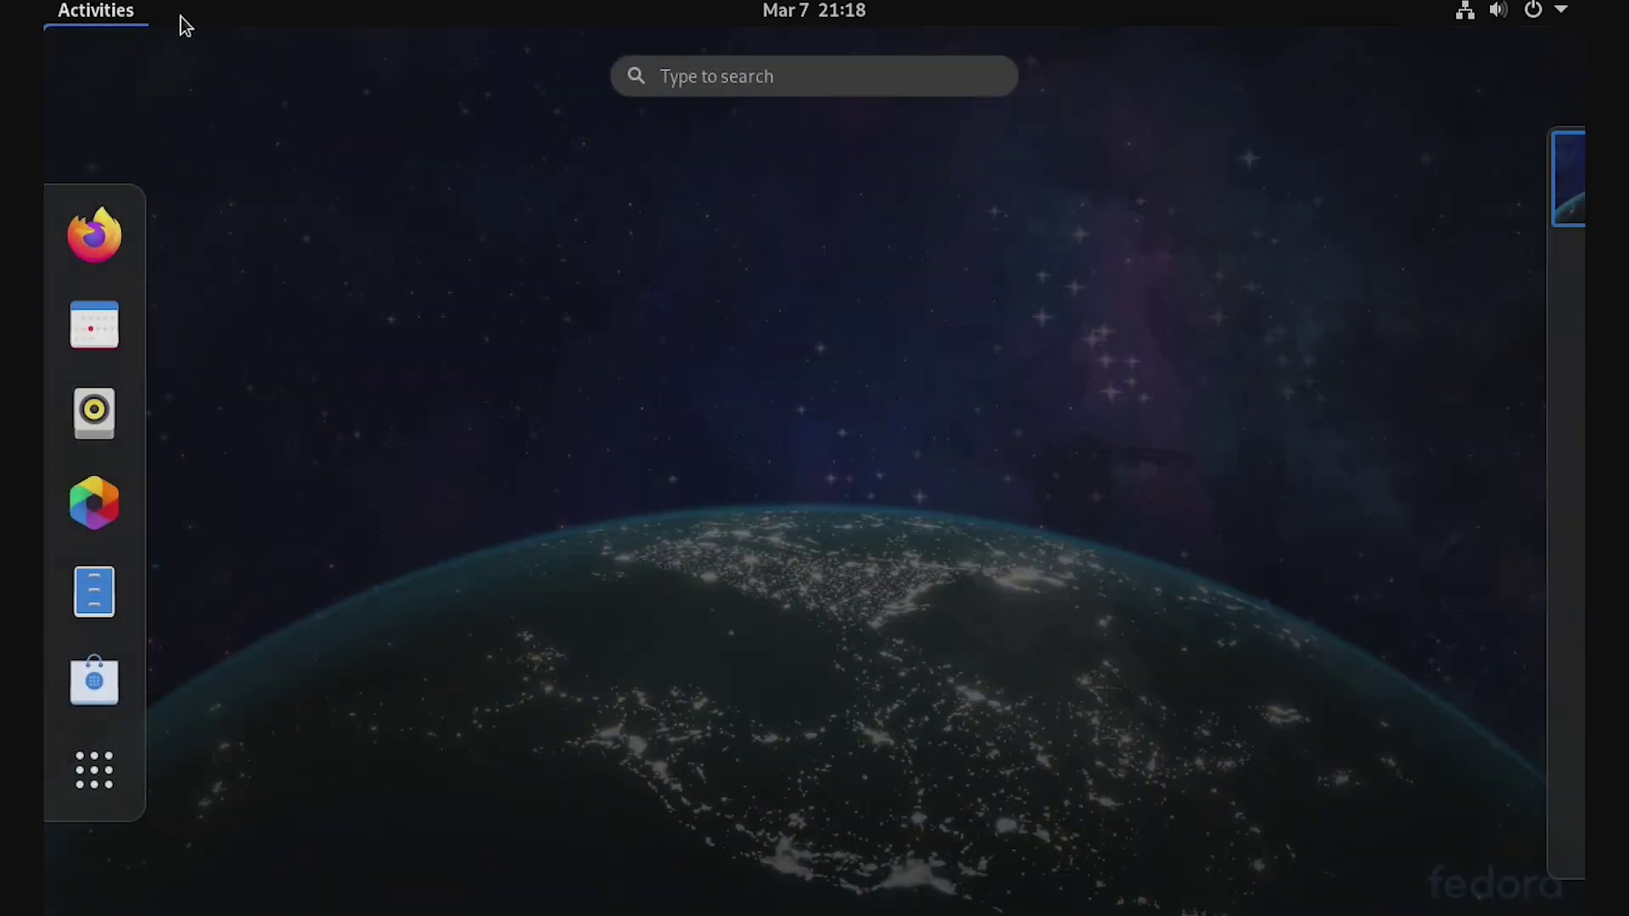
pyautogui.click(89, 28)
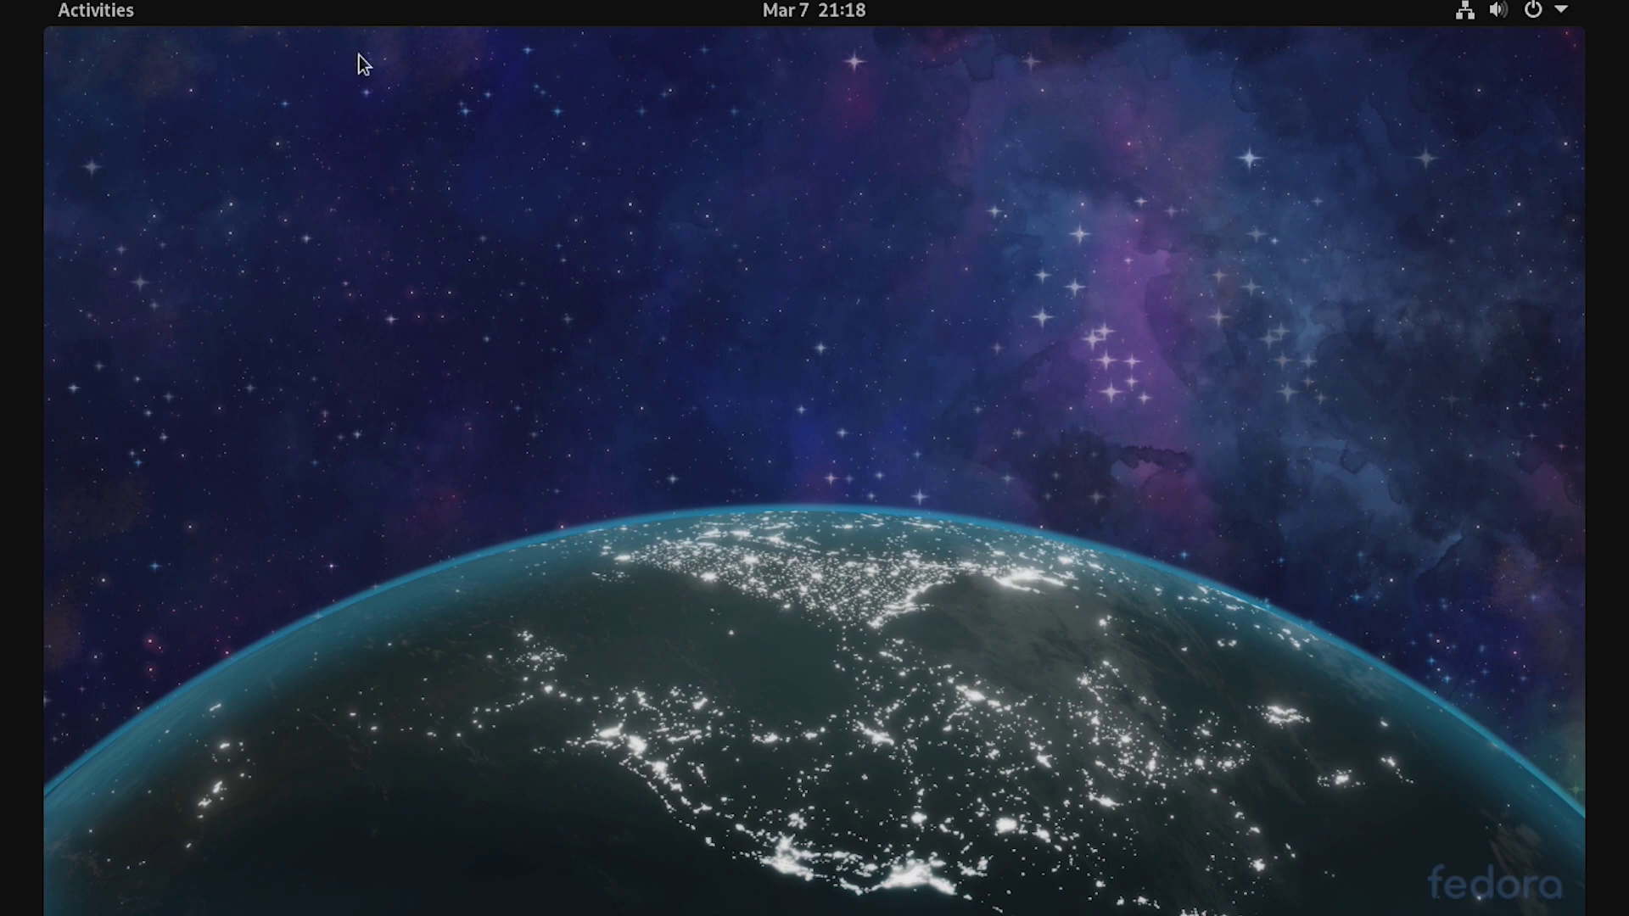
pyautogui.click(95, 10)
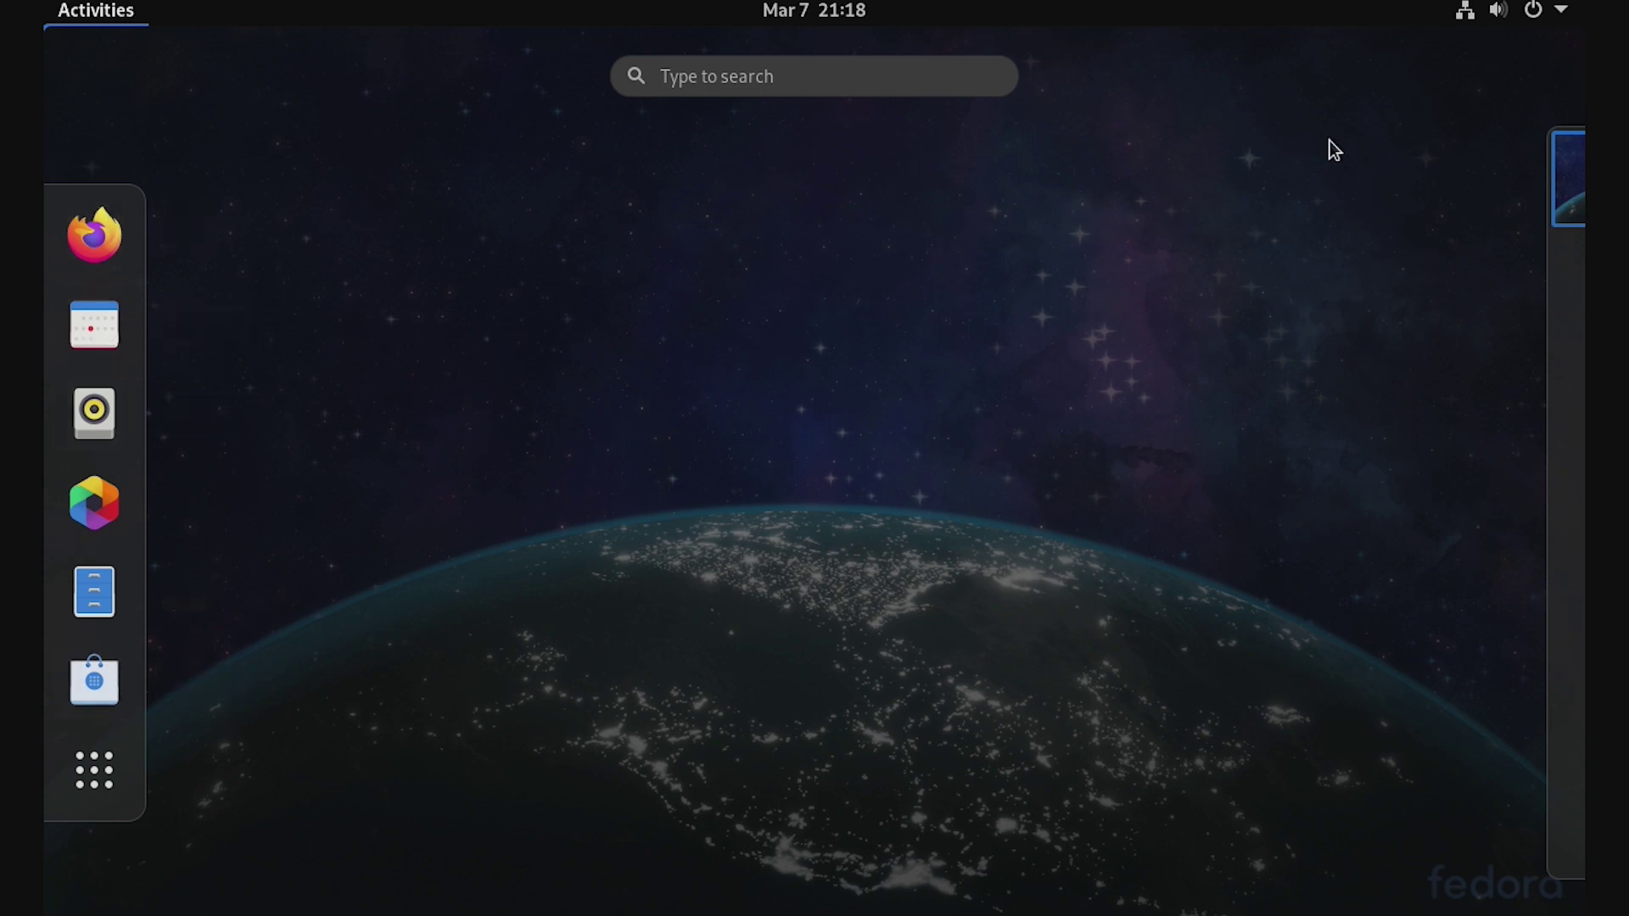
pyautogui.moveTo(96, 11)
pyautogui.click(111, 774)
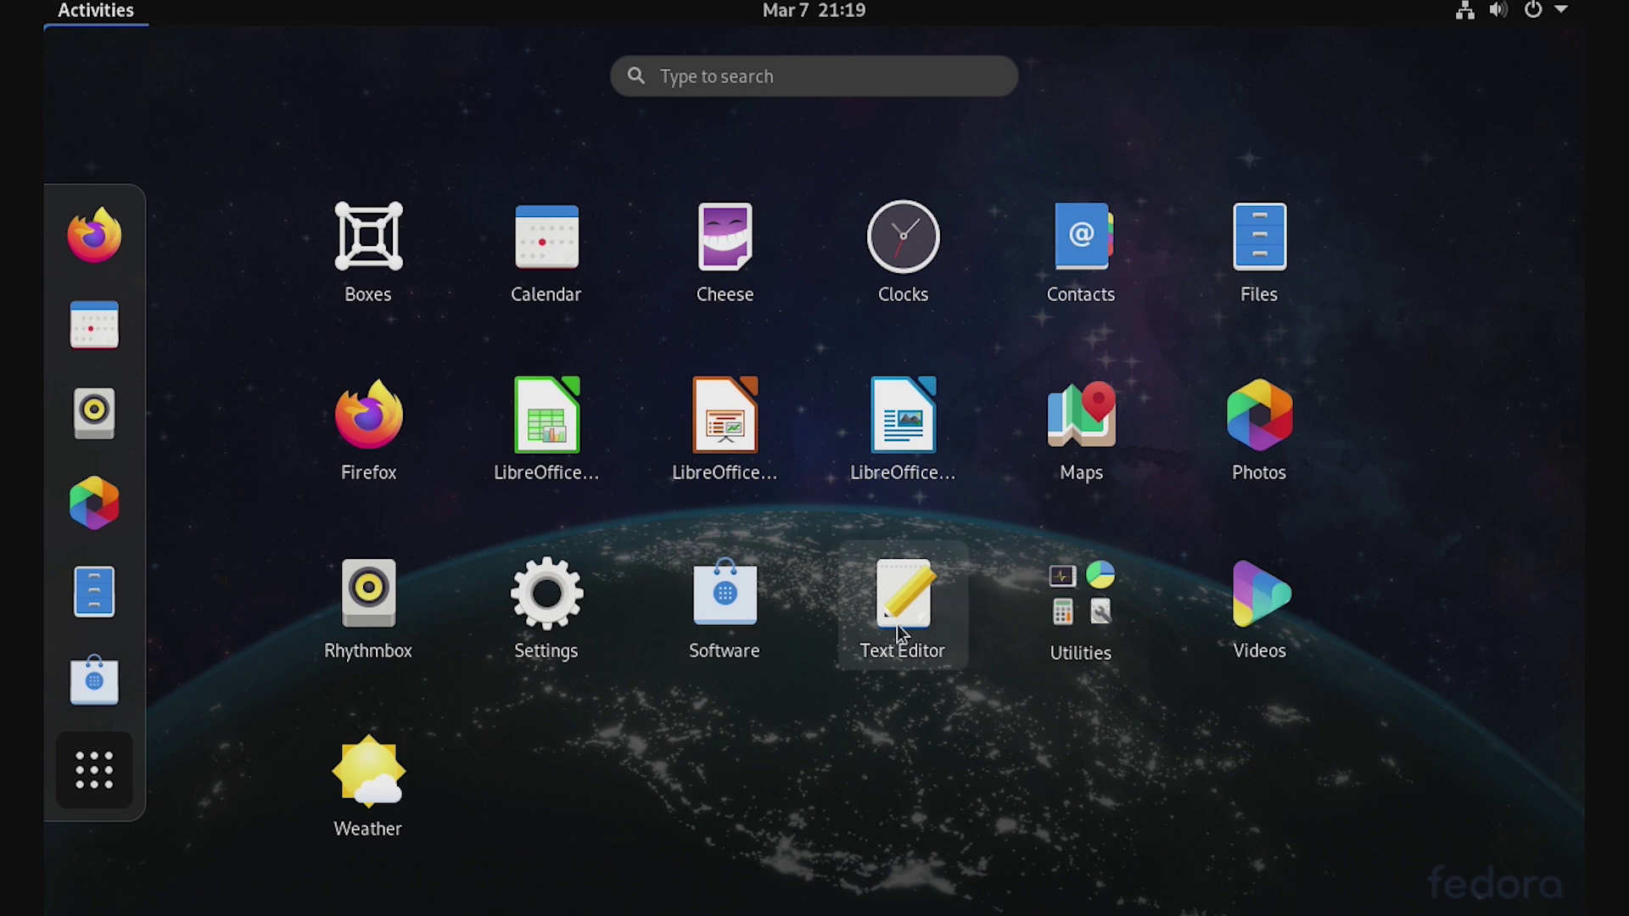
pyautogui.click(1080, 609)
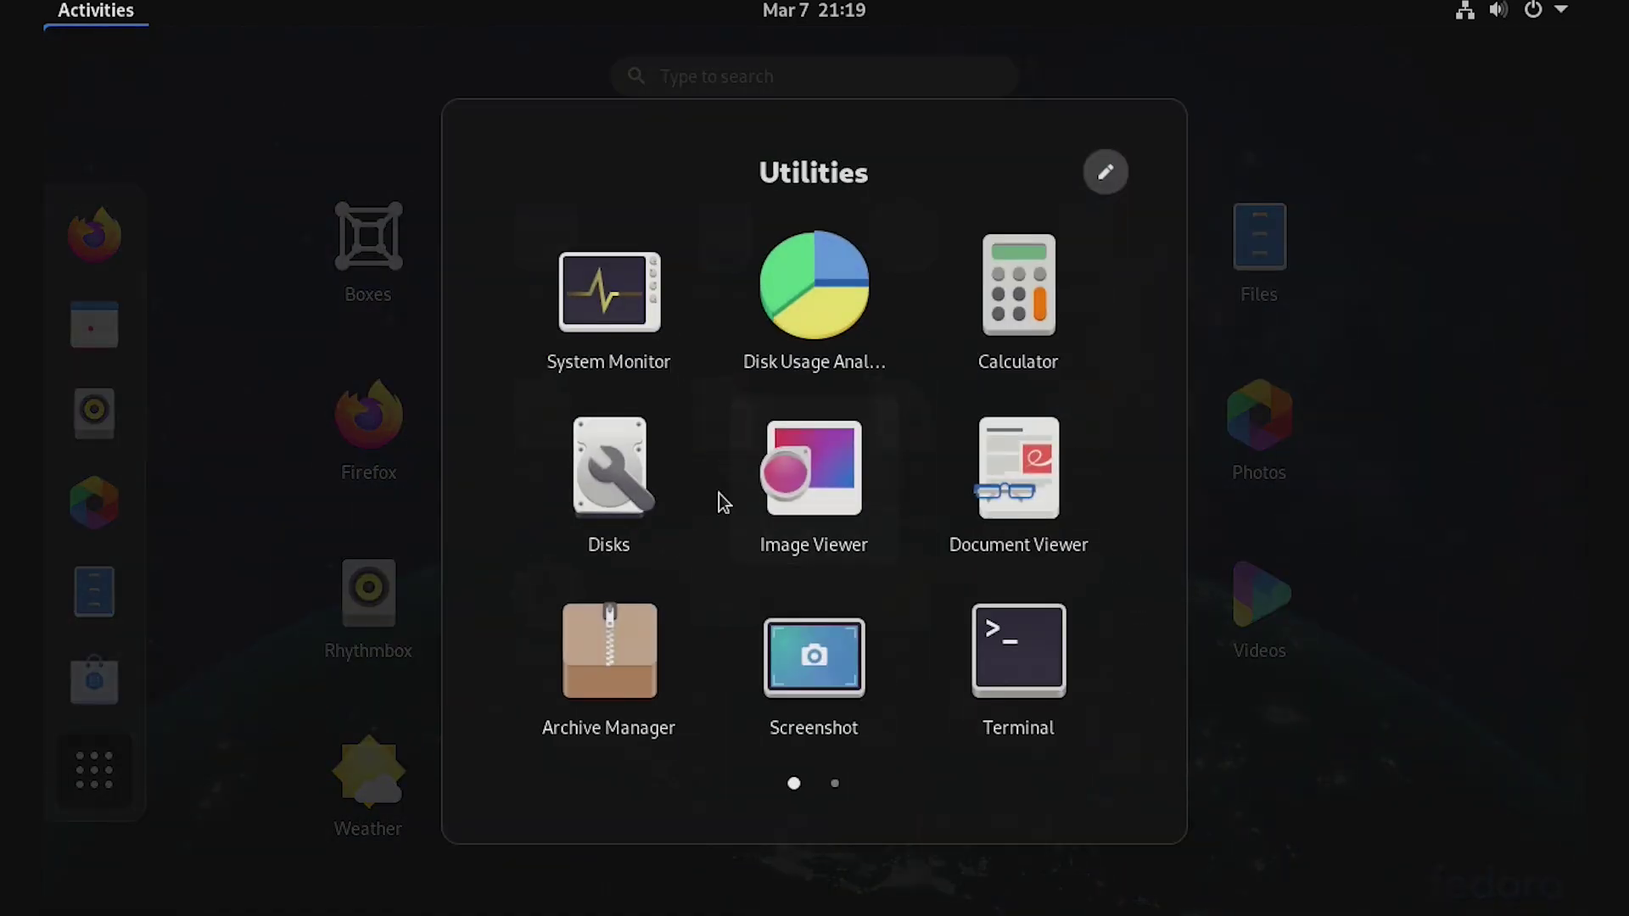
pyautogui.click(1313, 579)
pyautogui.click(94, 769)
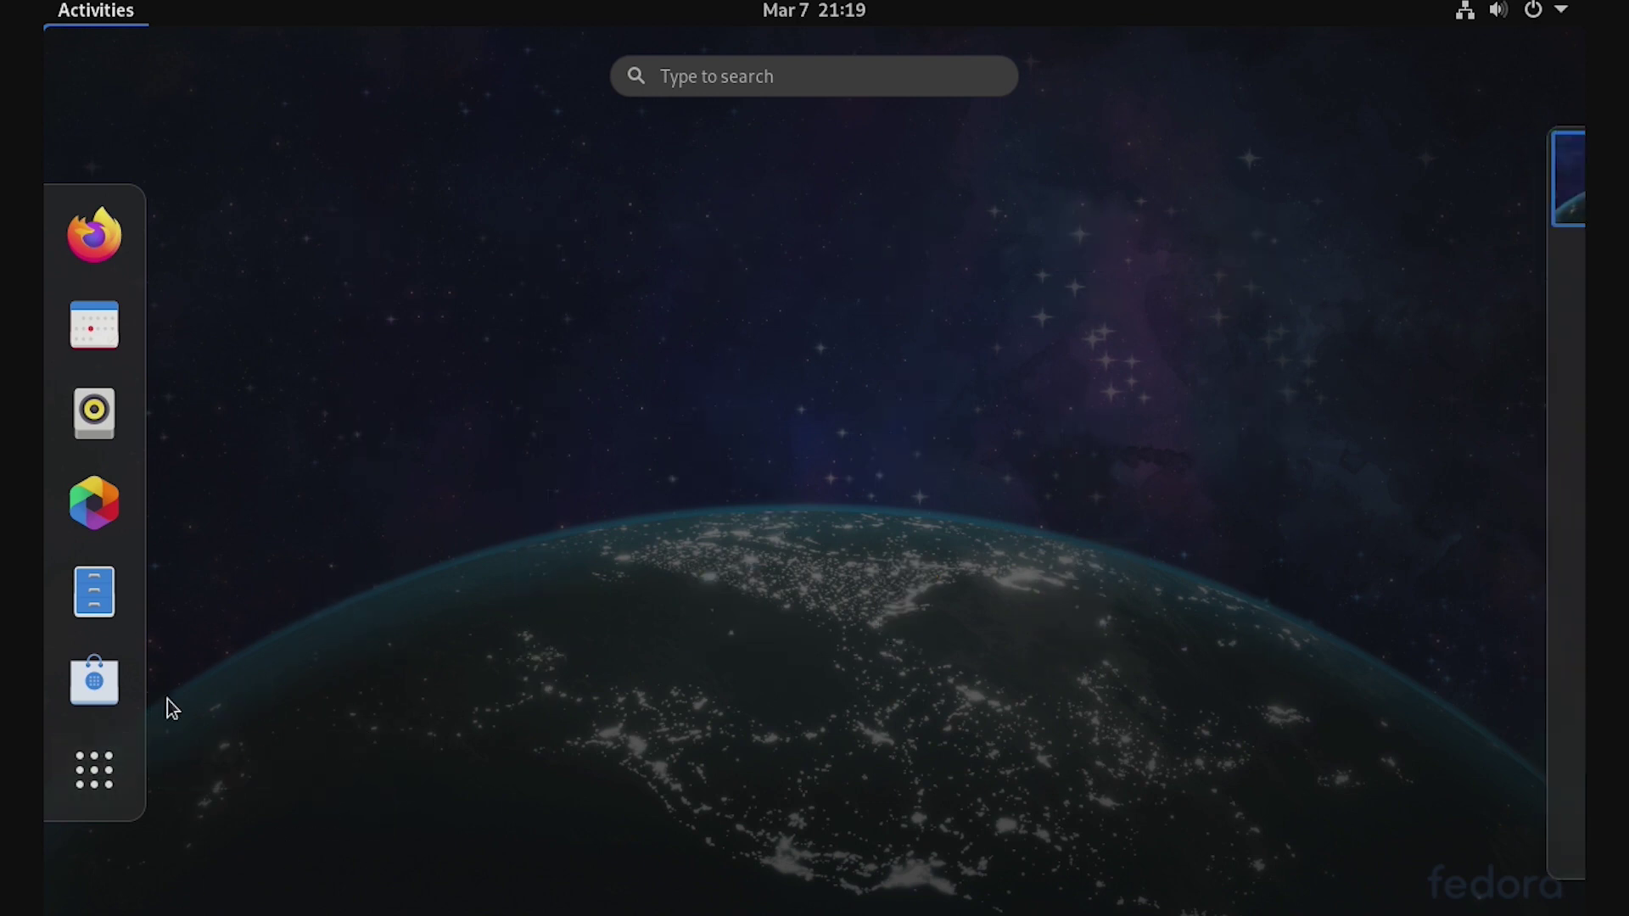
pyautogui.click(94, 769)
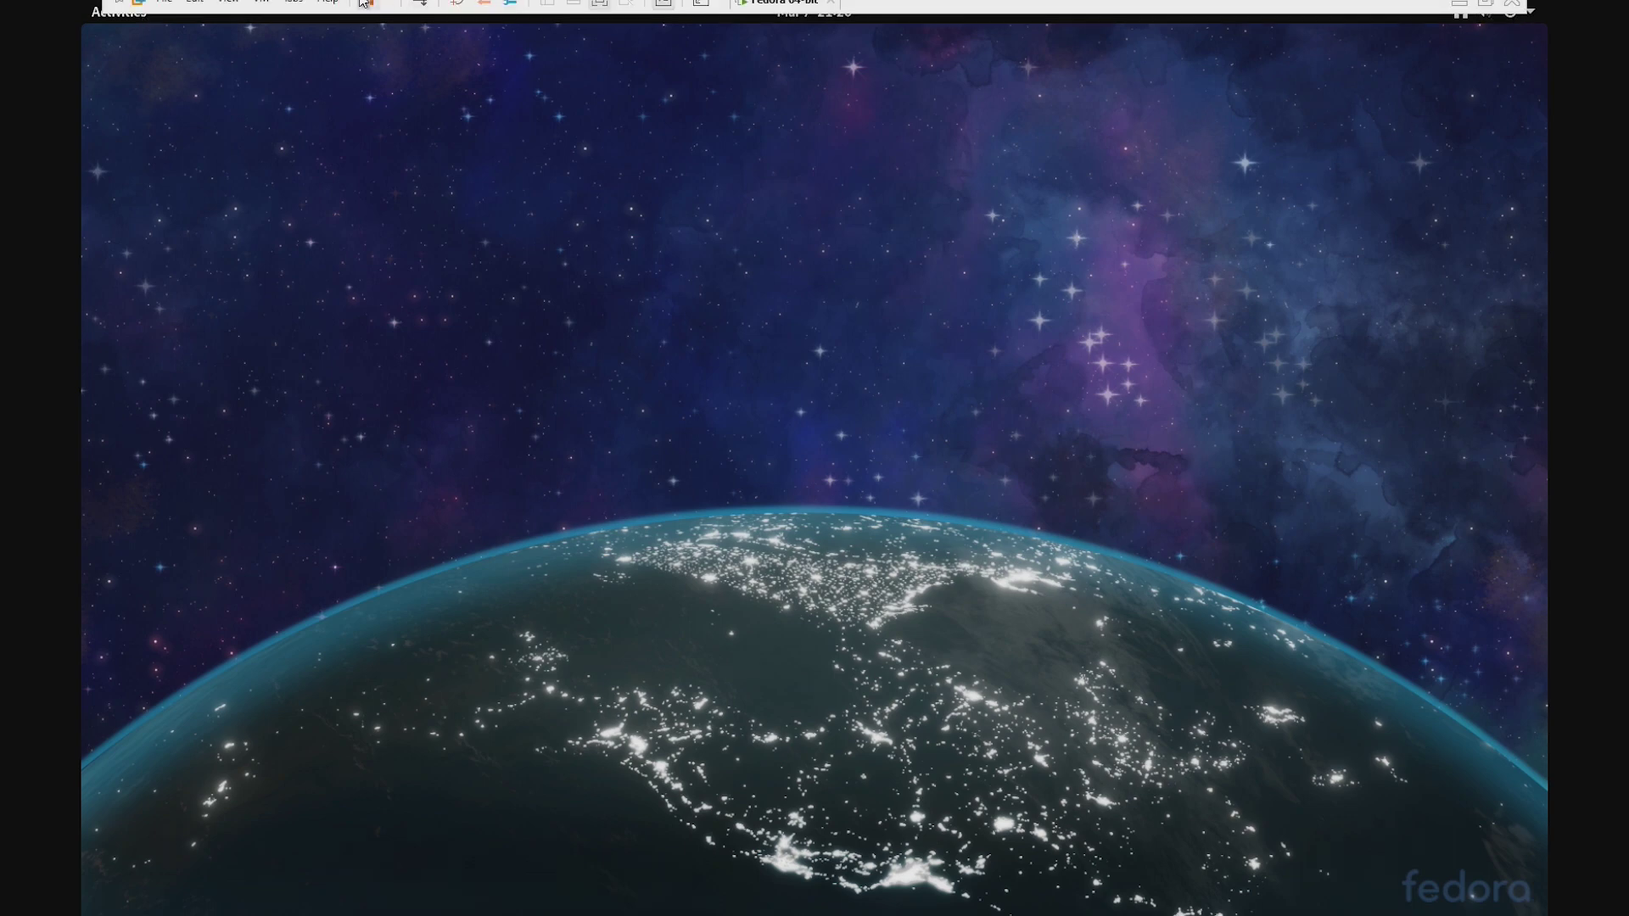
# Reset the Fedora virtual machine from the VMware power menu
pyautogui.click(383, 5)
pyautogui.click(407, 142)
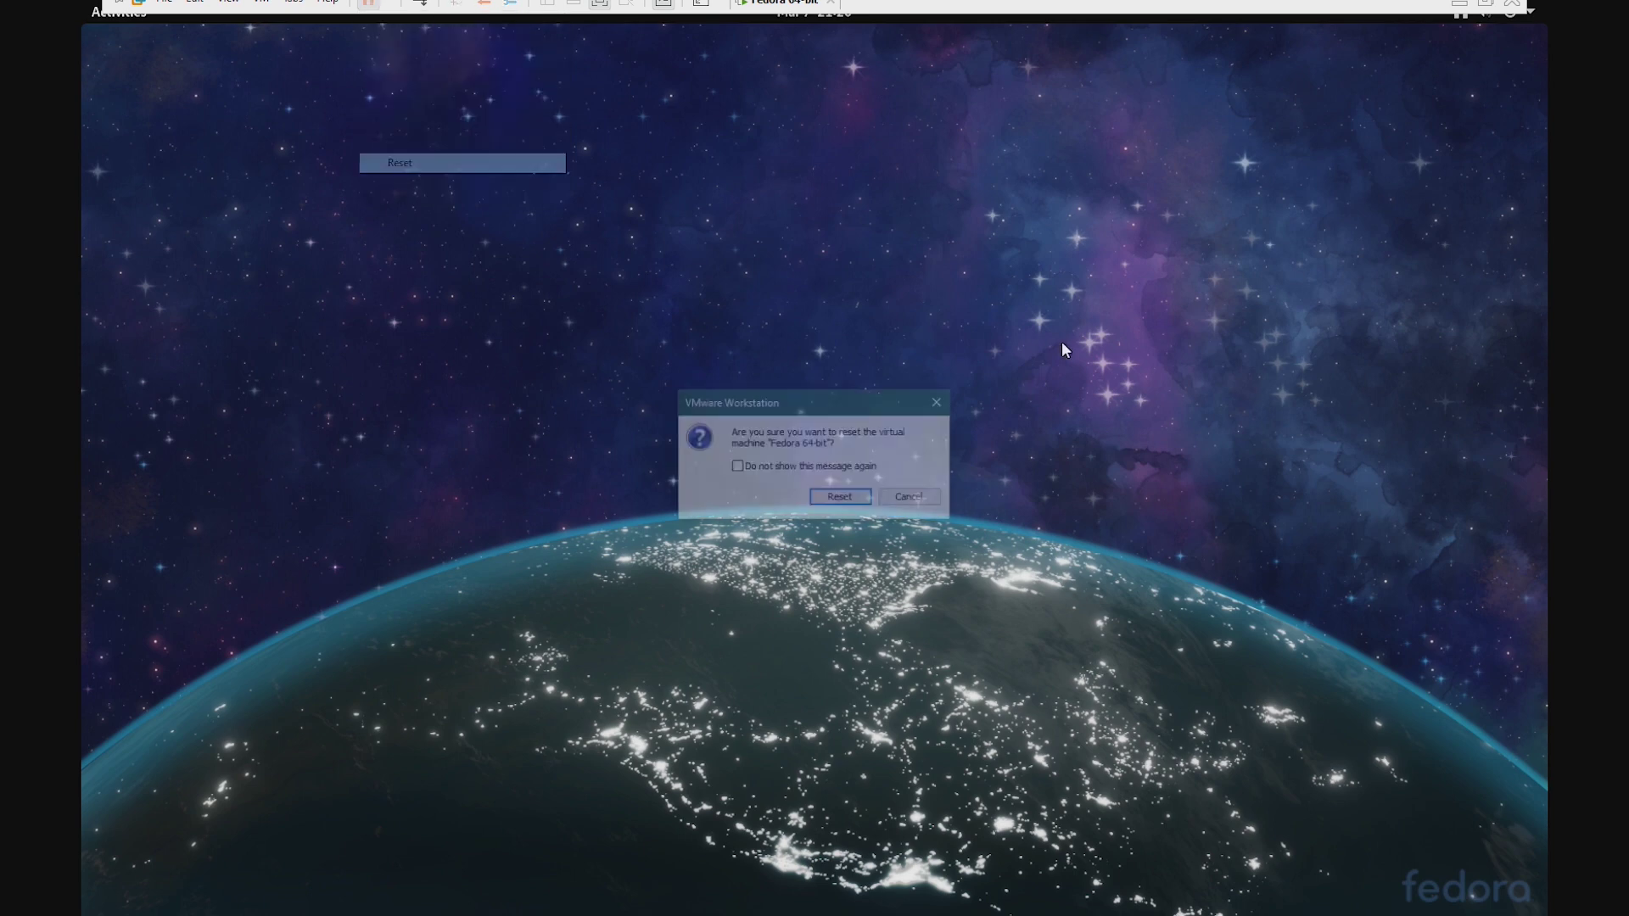
pyautogui.click(846, 513)
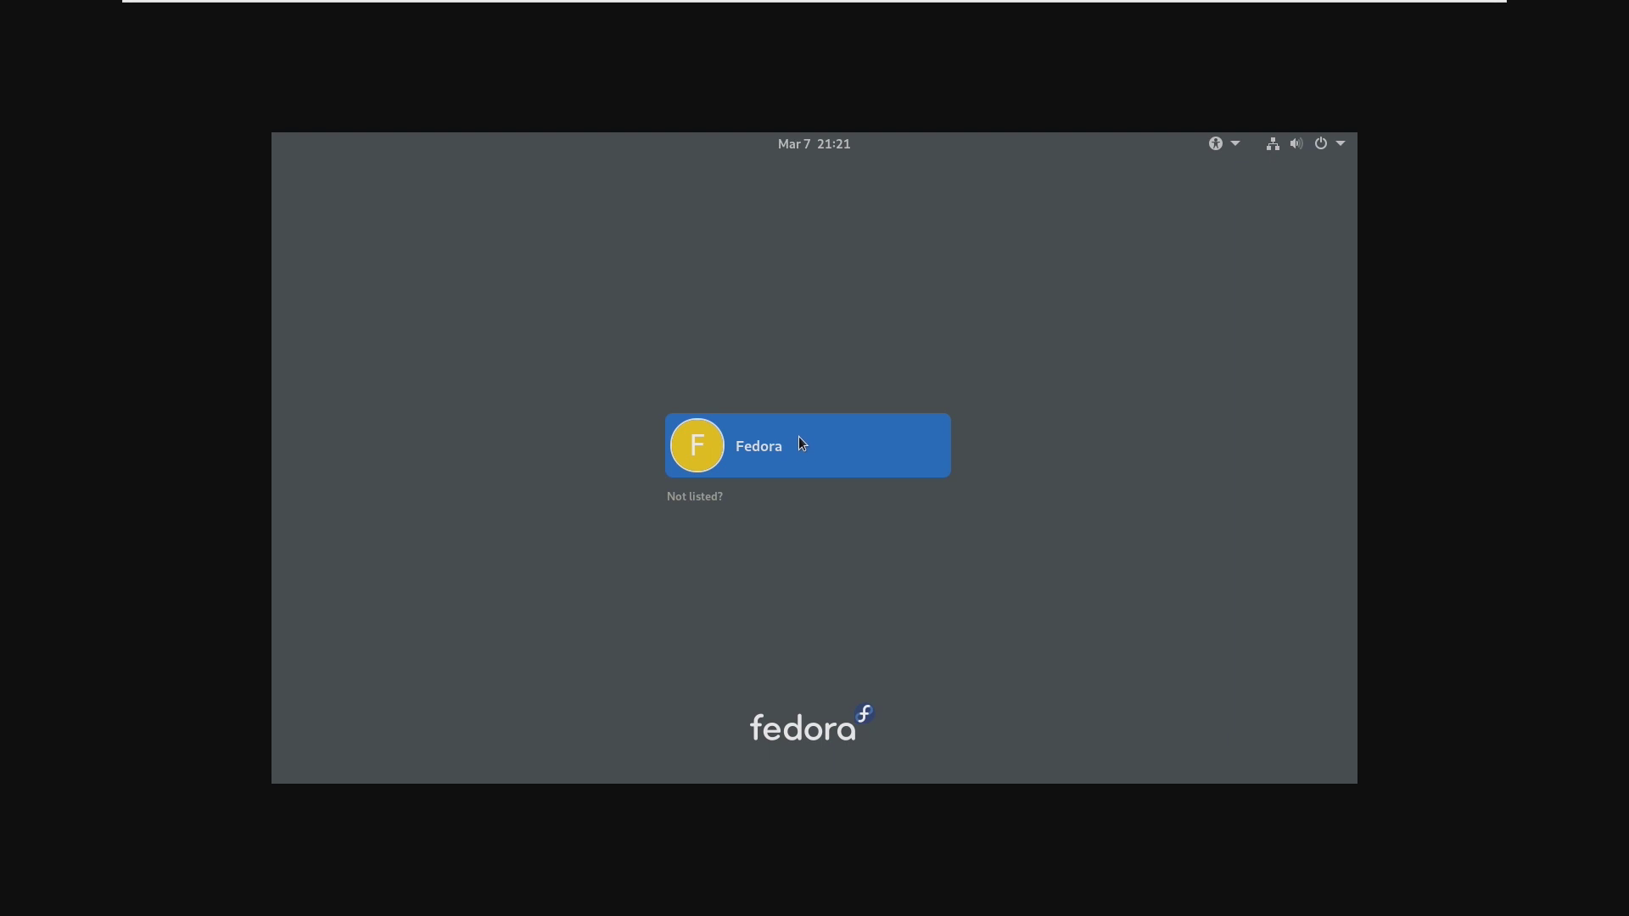
# Log back in as the Fedora user with the account password
pyautogui.click(1329, 144)
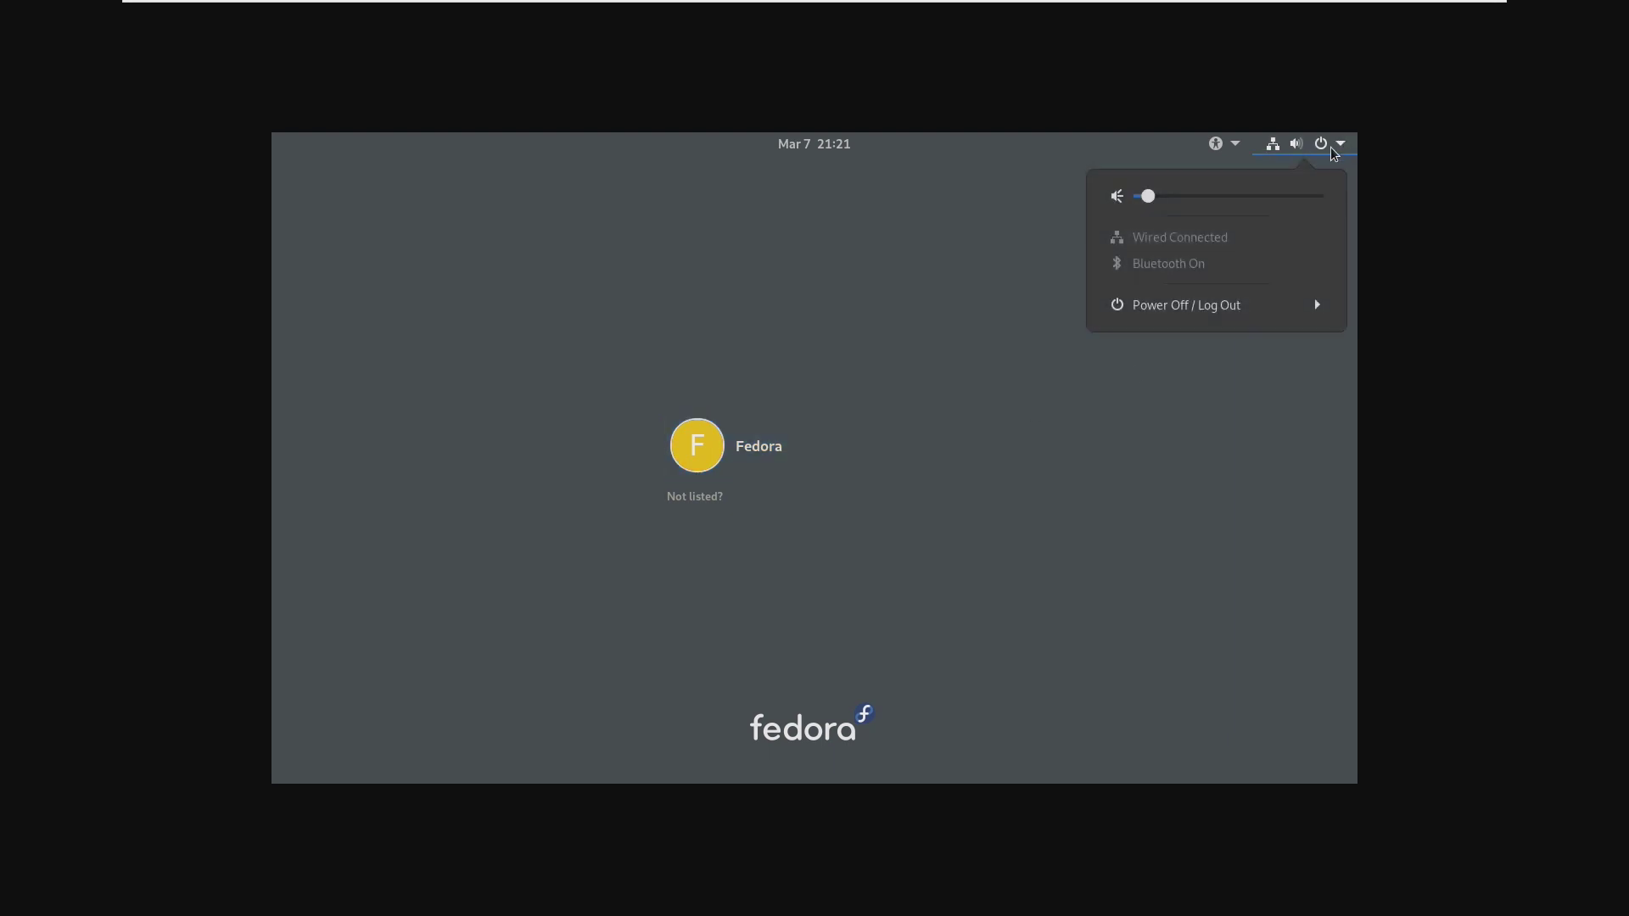
pyautogui.click(1125, 310)
pyautogui.click(895, 440)
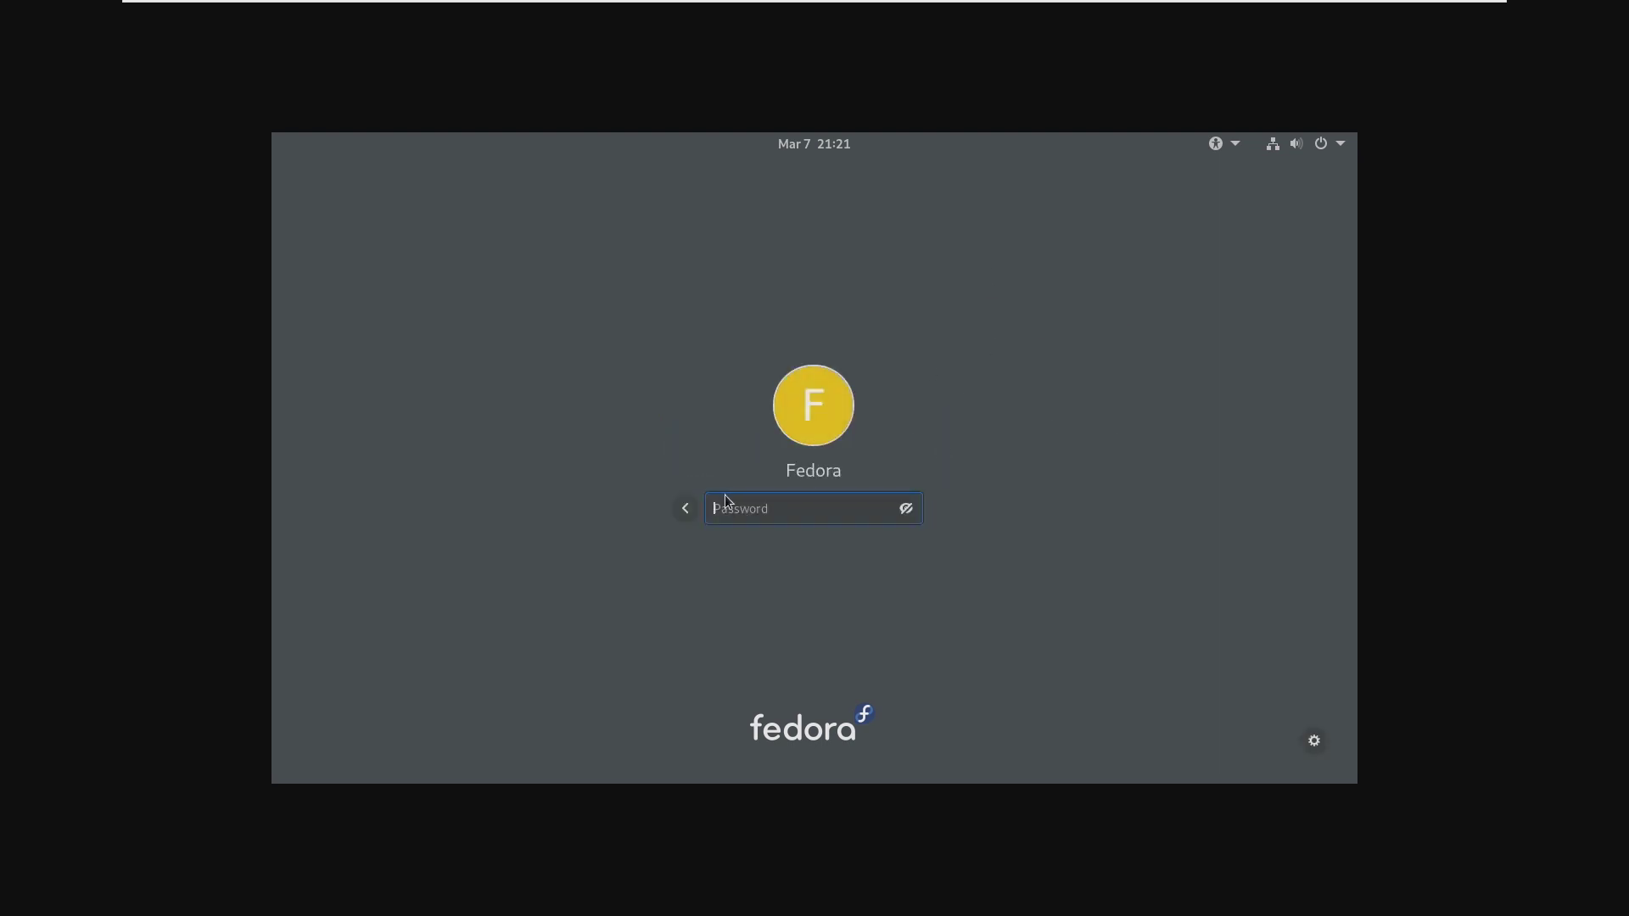
pyautogui.write('******')
pyautogui.press('Return')
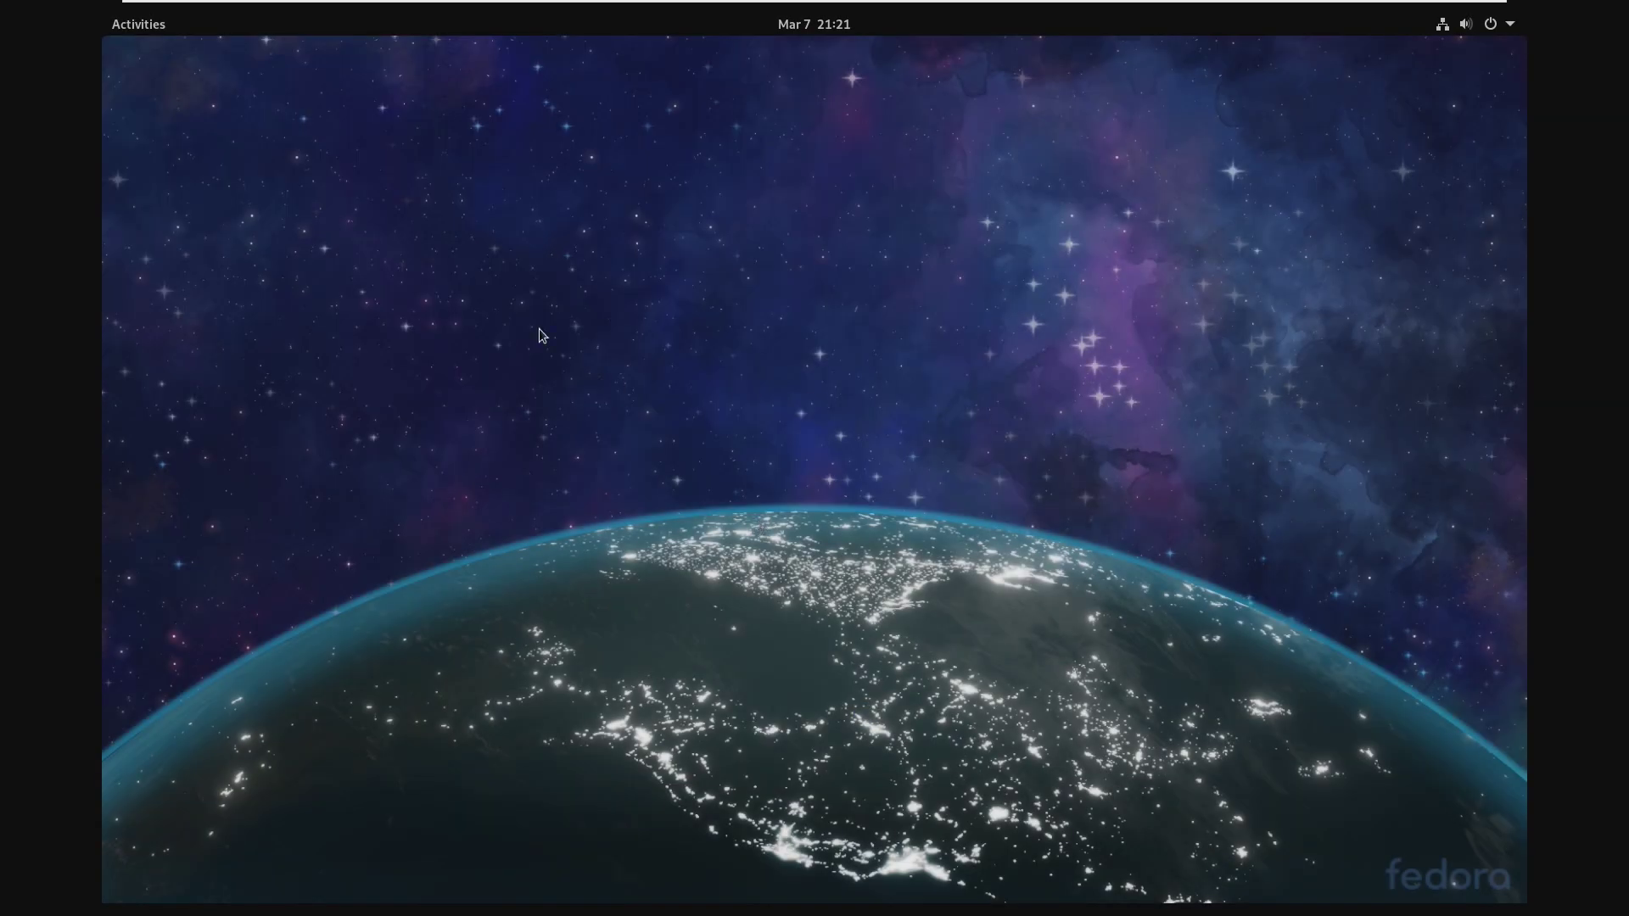
# Set the desktop wallpaper to the plain blue image via Change Background
pyautogui.rightClick(637, 211)
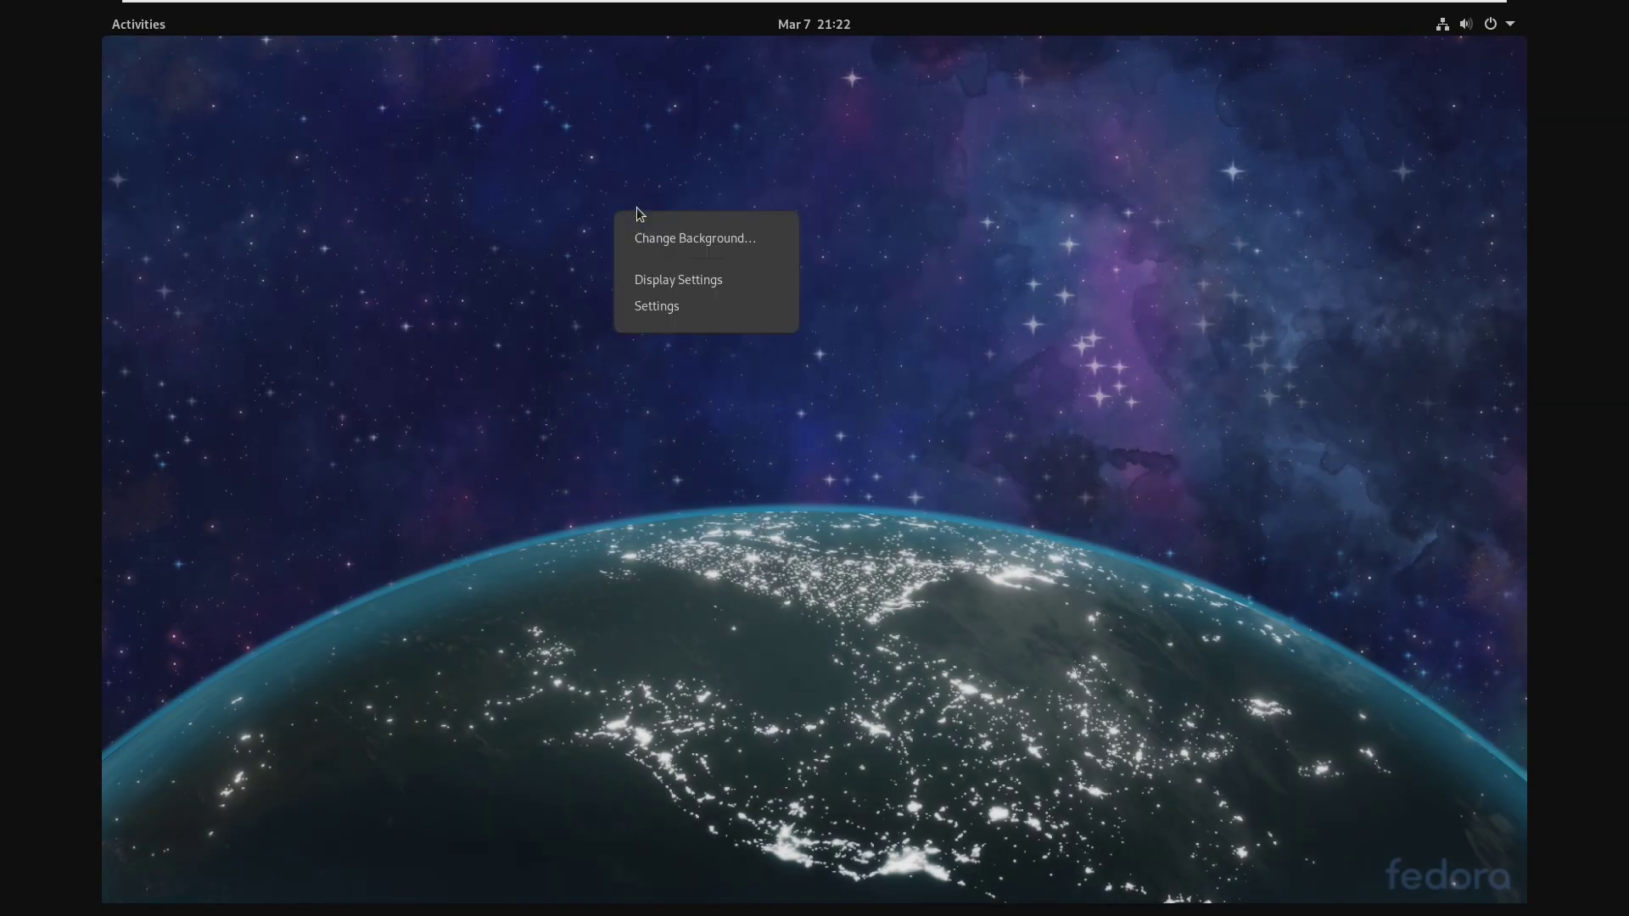
pyautogui.click(694, 238)
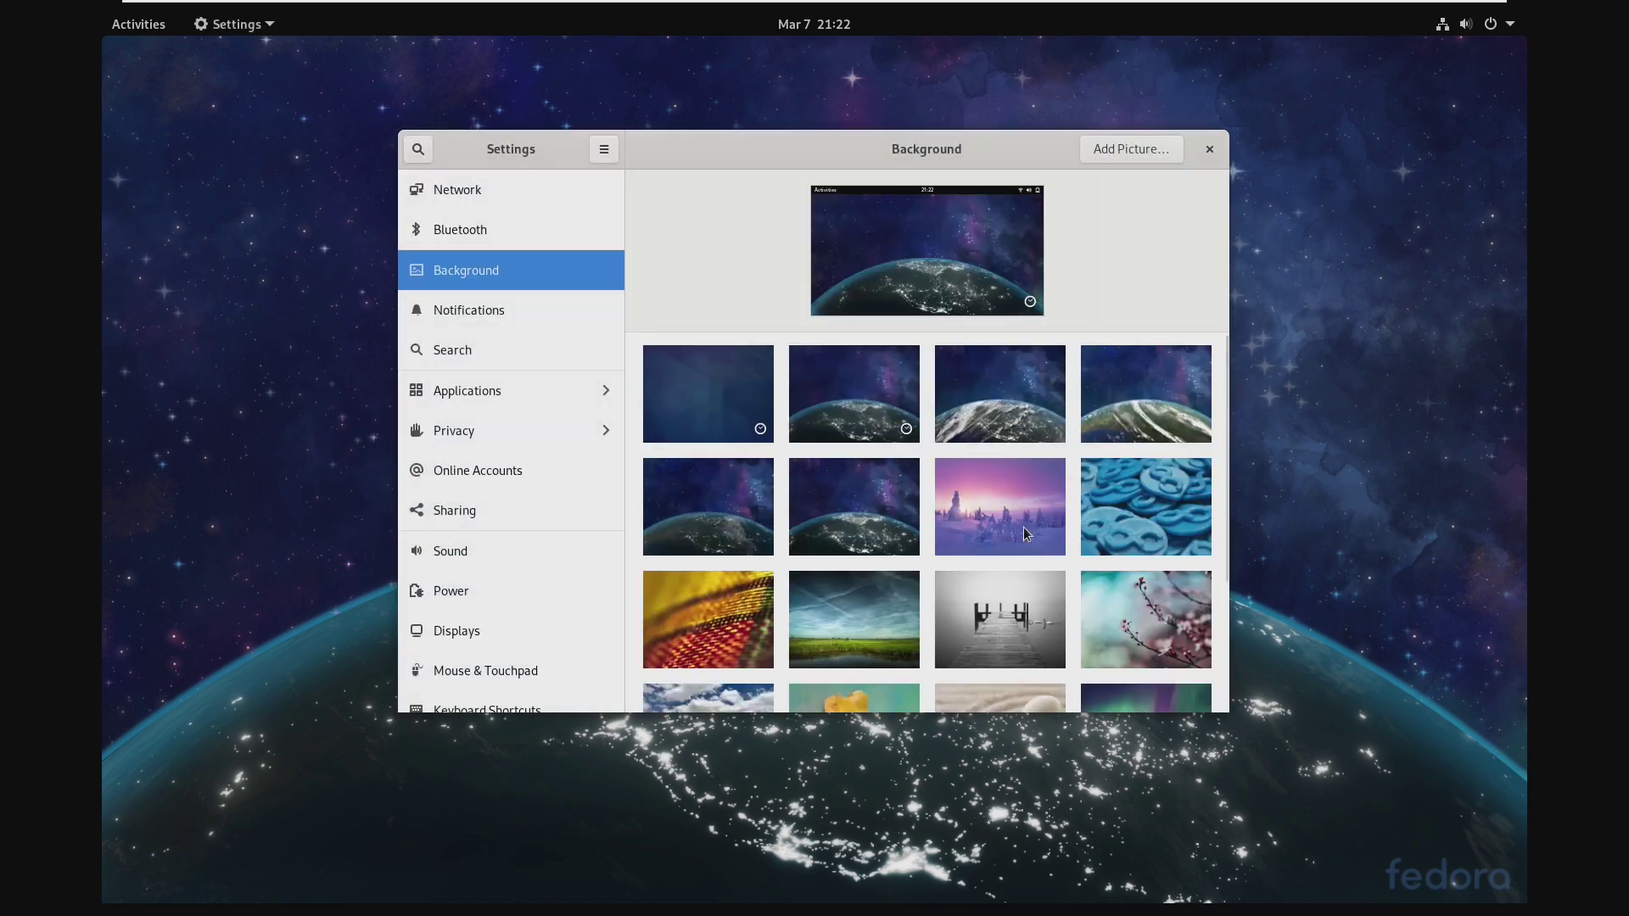
pyautogui.scroll(-5, 869, 598)
pyautogui.scroll(-3, 870, 599)
pyautogui.scroll(5, 868, 580)
pyautogui.scroll(-2, 826, 507)
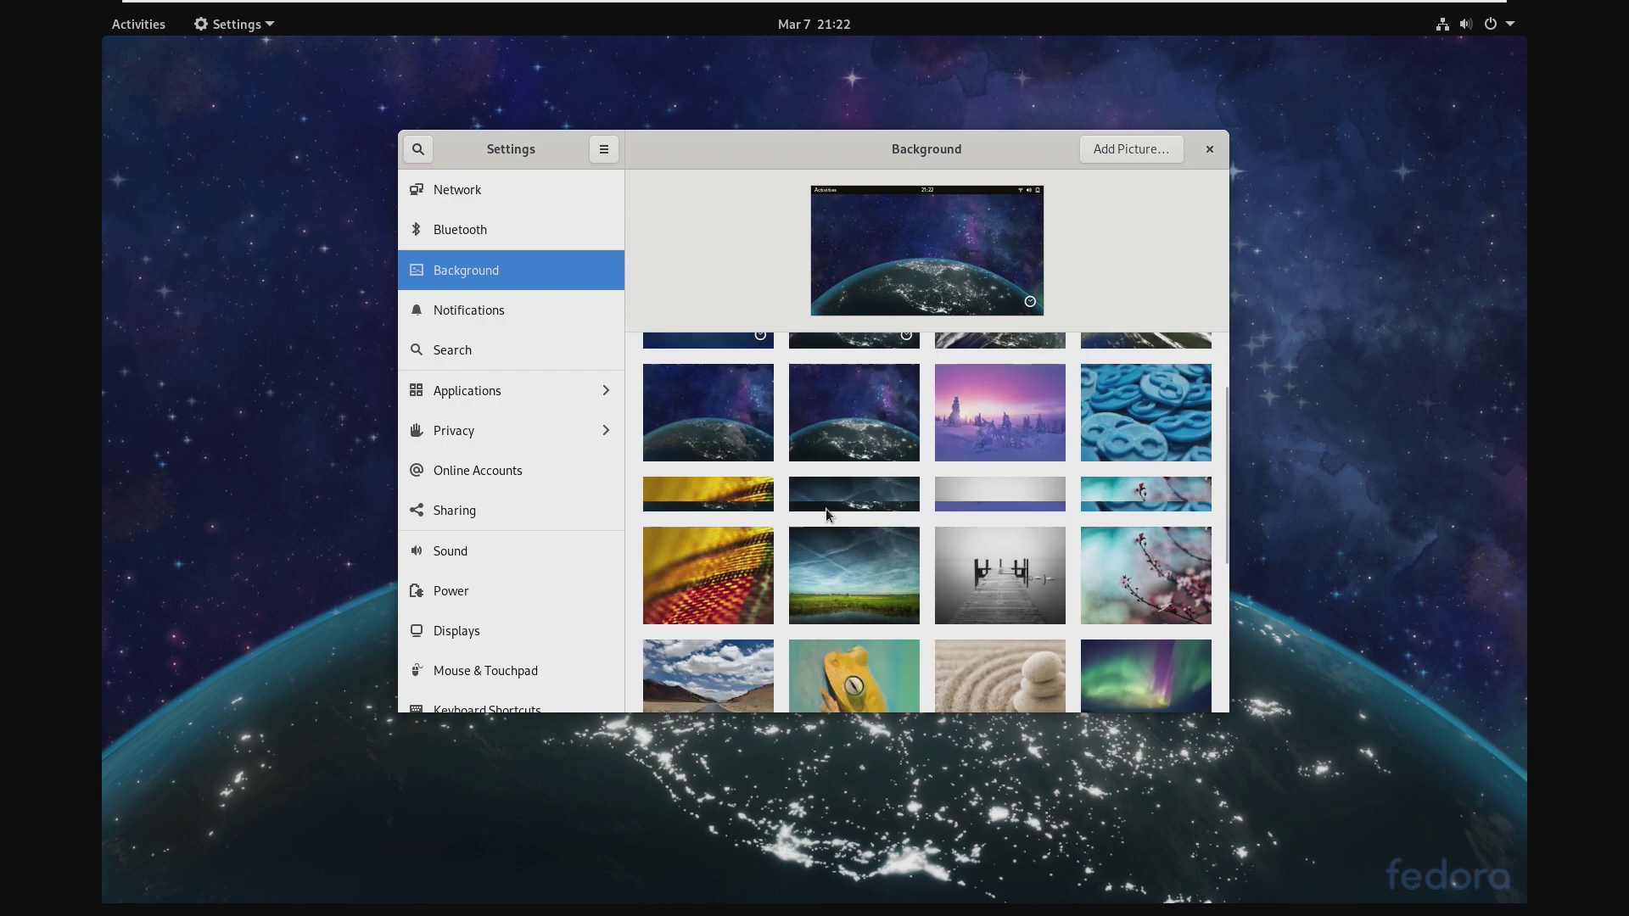
pyautogui.scroll(3, 826, 508)
pyautogui.click(745, 395)
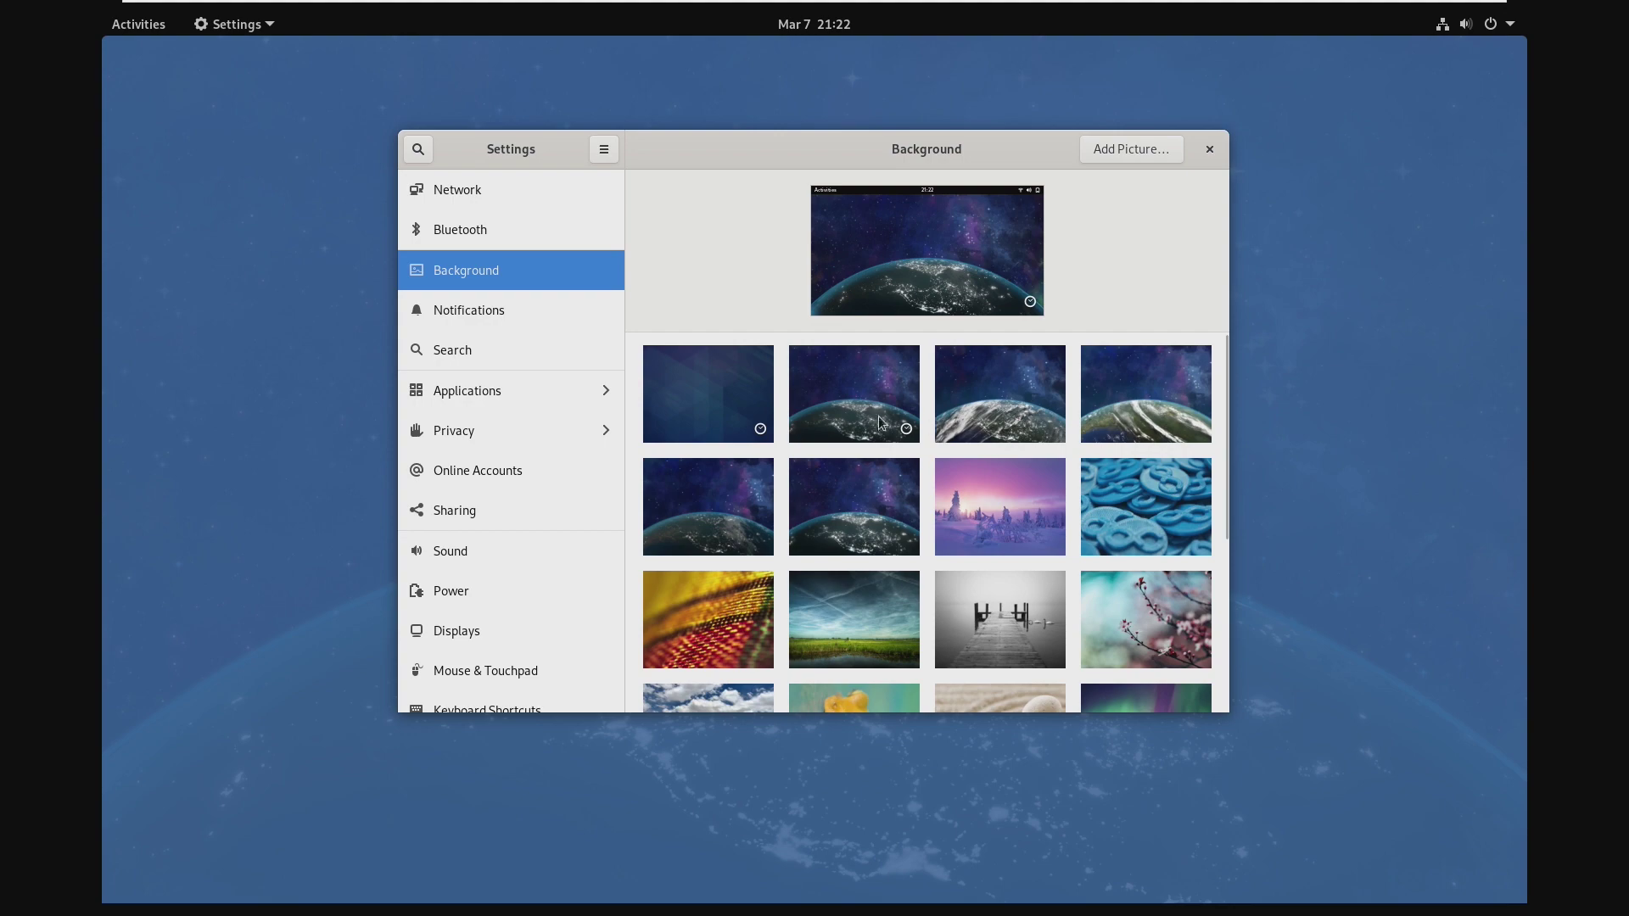
pyautogui.click(800, 422)
pyautogui.scroll(-5, 799, 509)
pyautogui.scroll(-3, 776, 612)
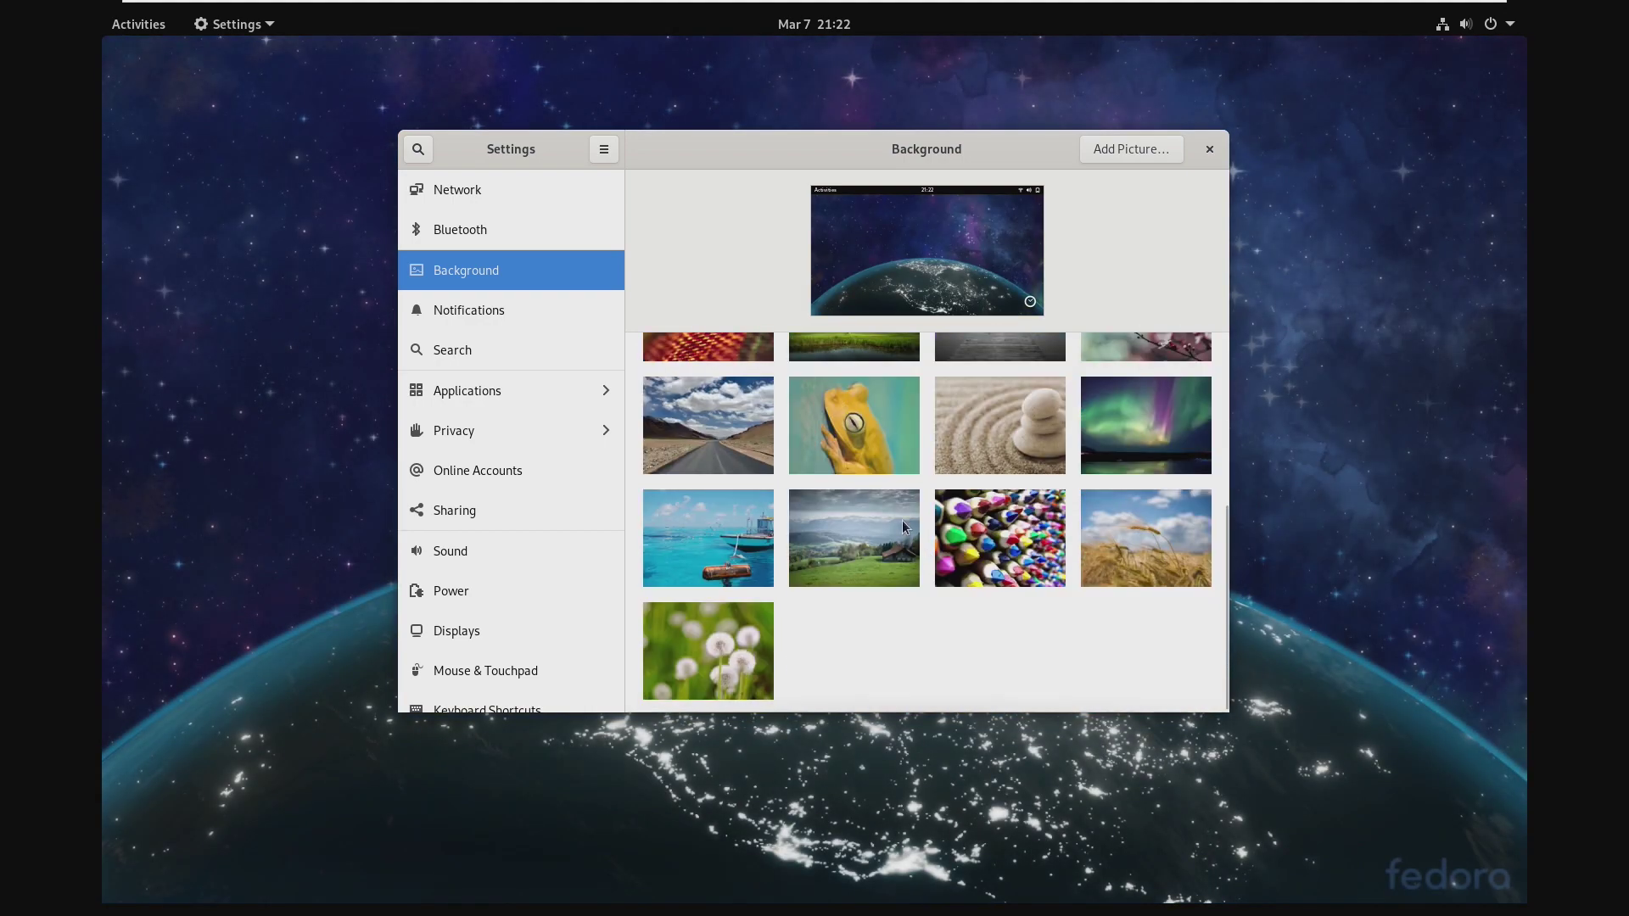
pyautogui.scroll(5, 793, 620)
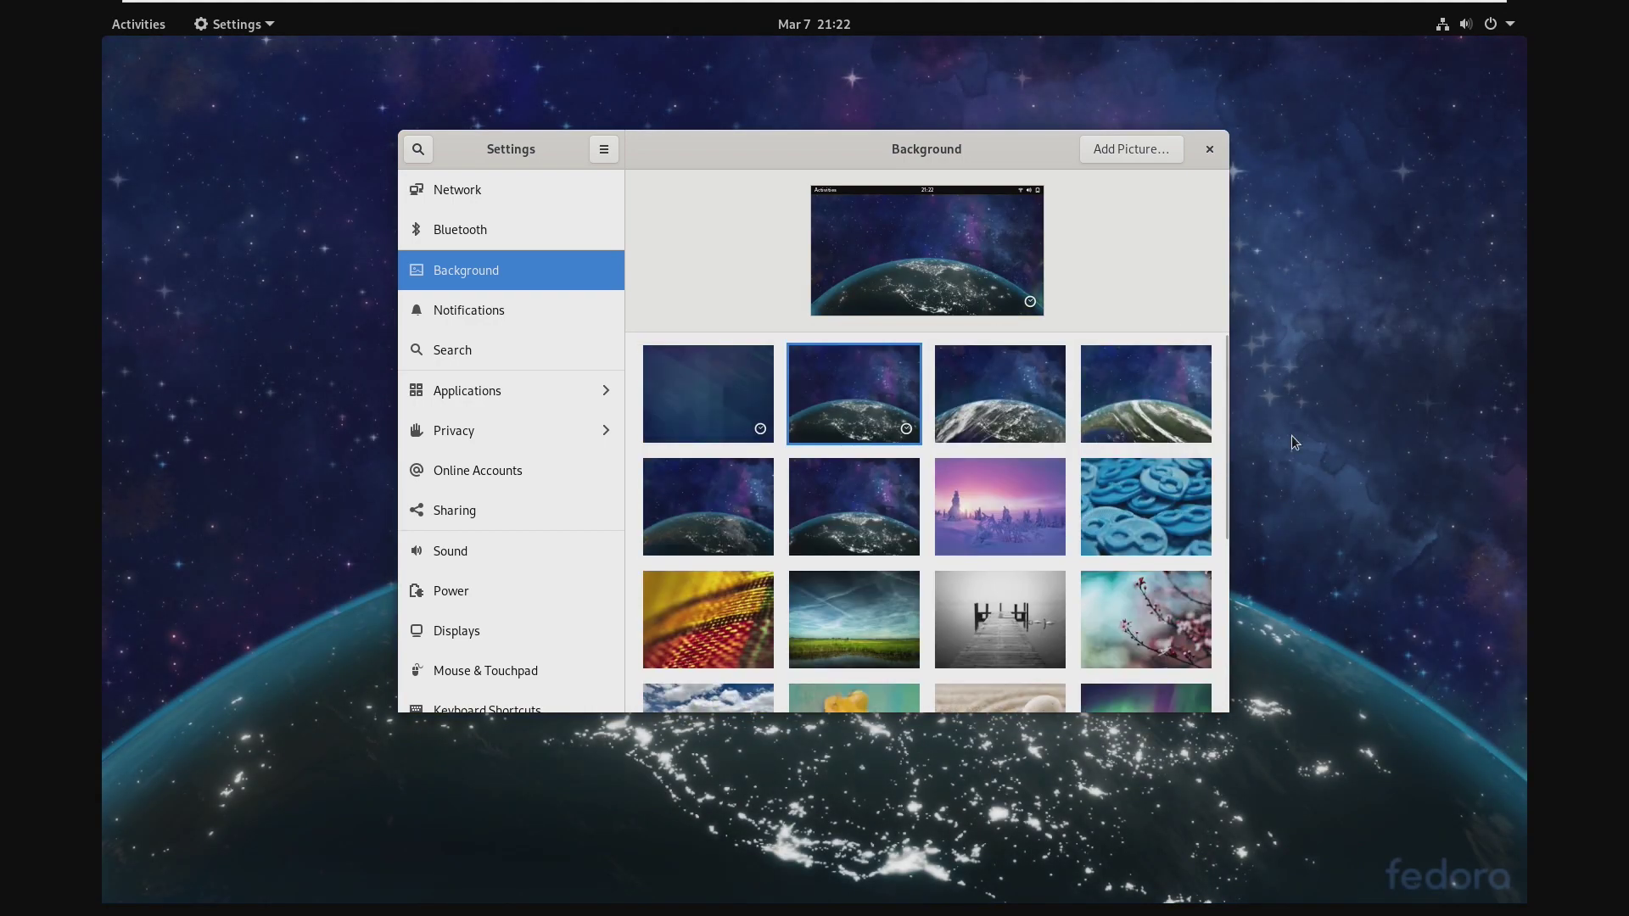
pyautogui.click(730, 410)
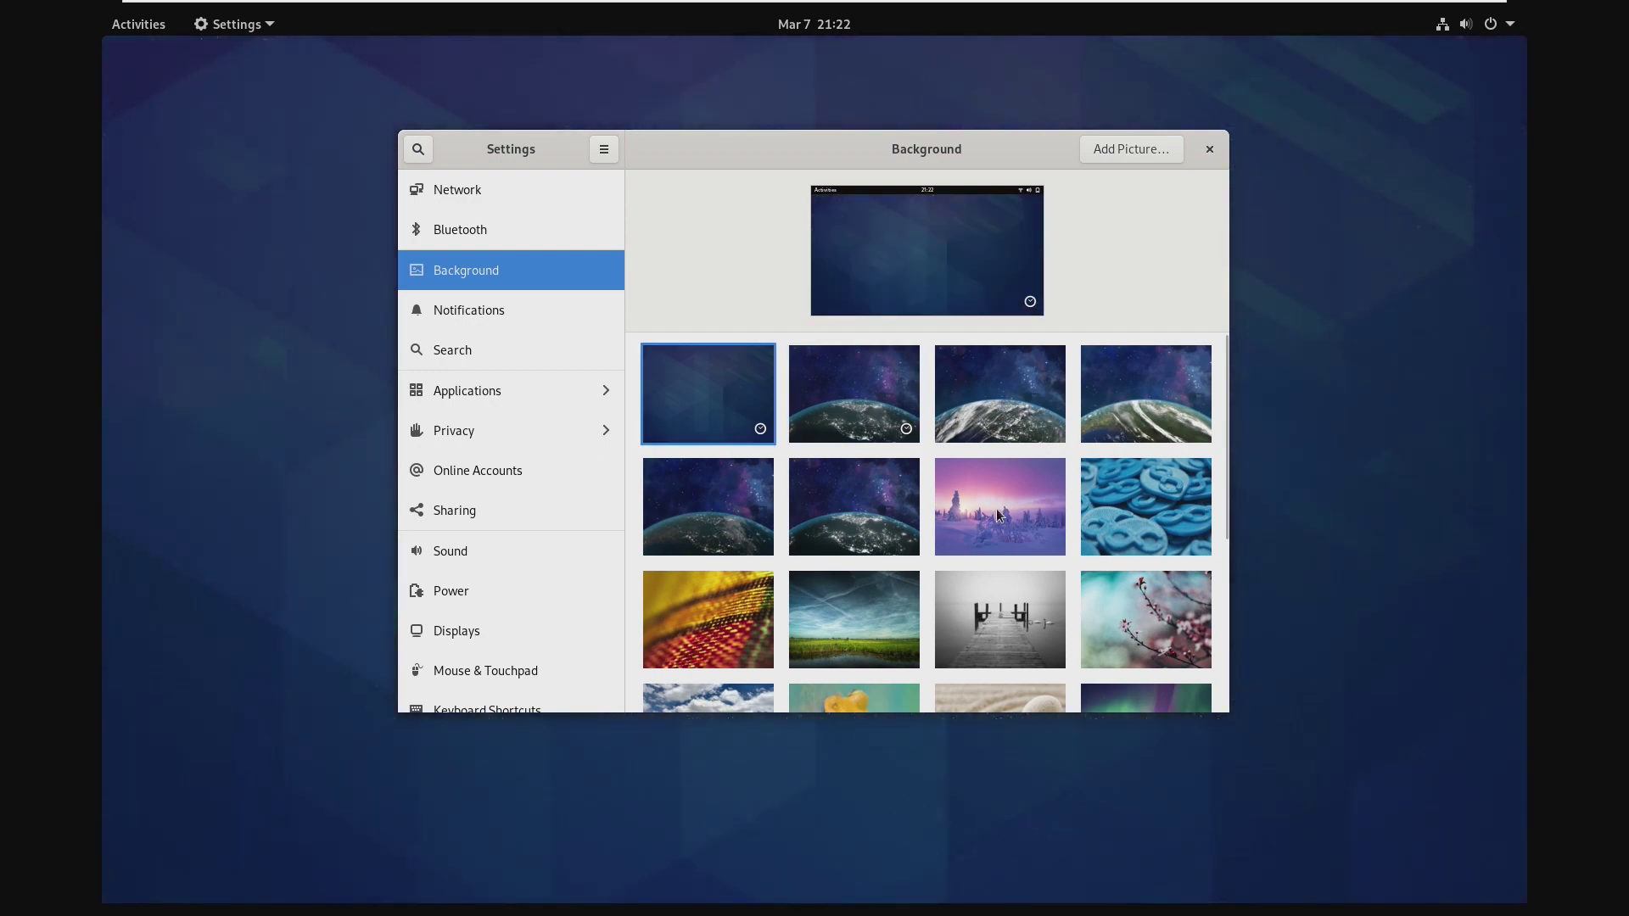
# Close Settings and show the application grid from the Activities overview
pyautogui.click(1211, 150)
pyautogui.press('super')
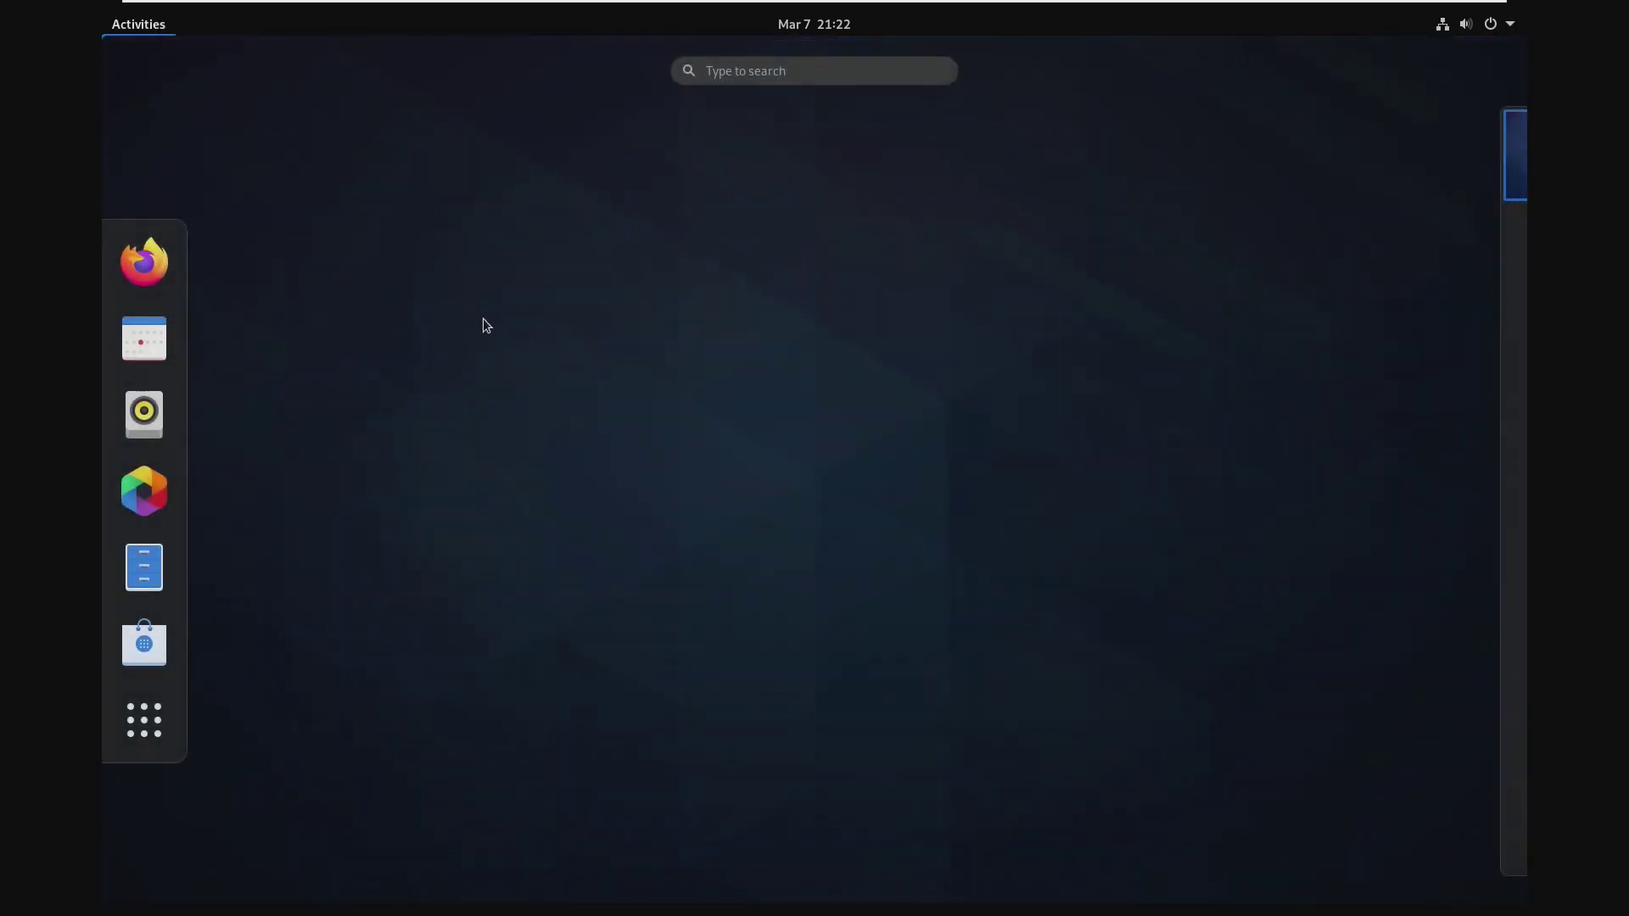
pyautogui.click(144, 719)
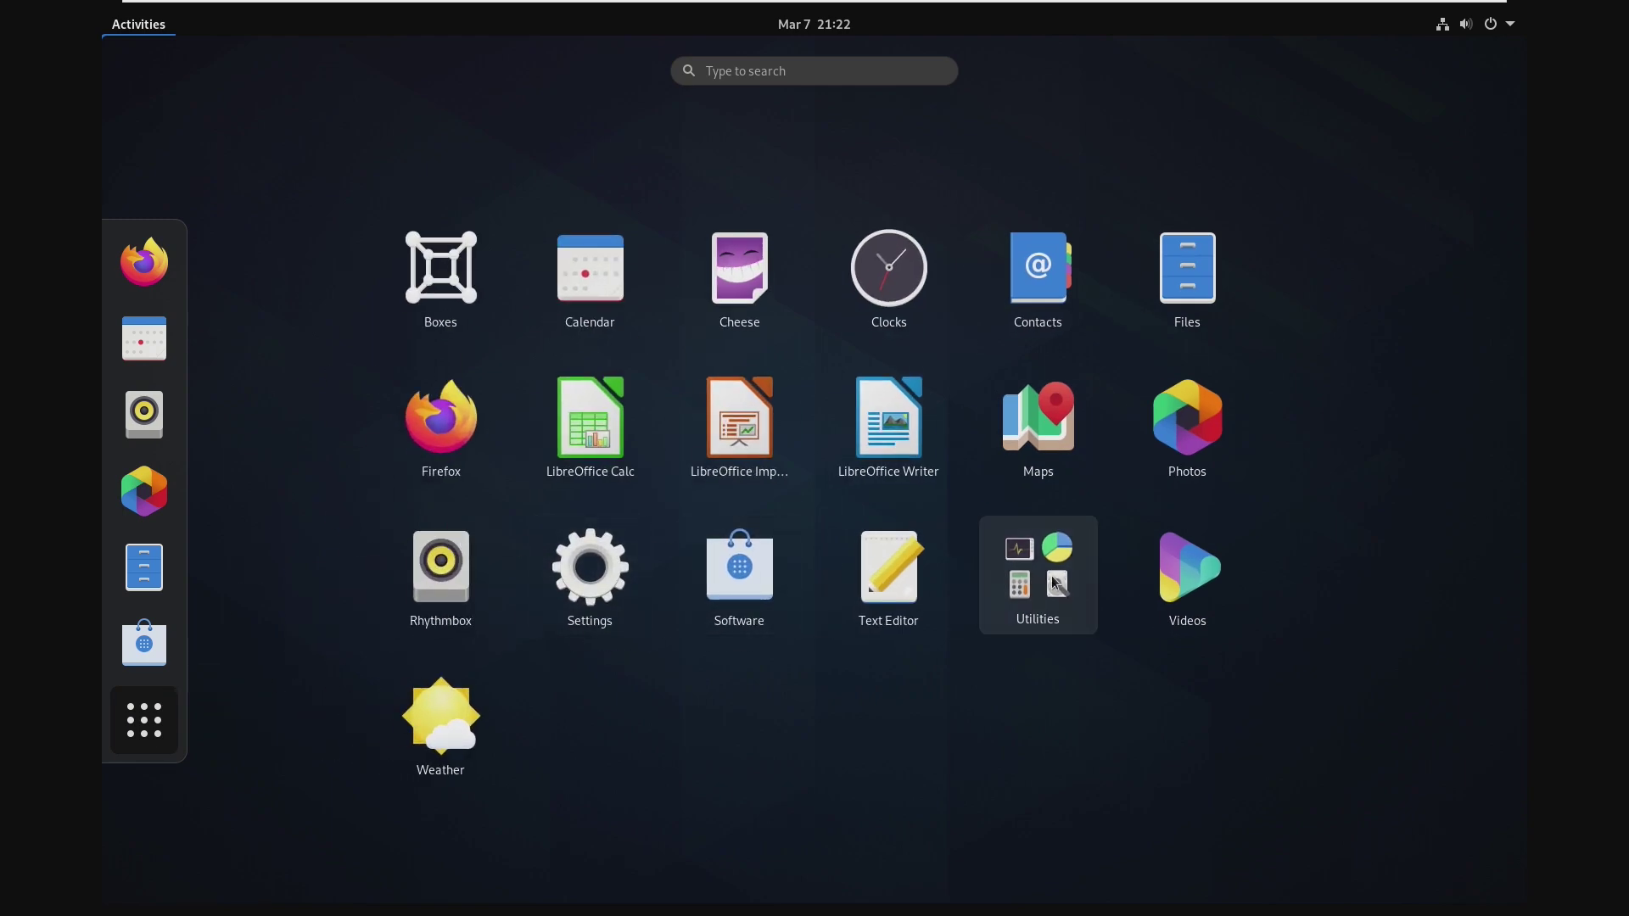
# Launch Software from the Utilities folder and dismiss its welcome screen
pyautogui.click(1036, 576)
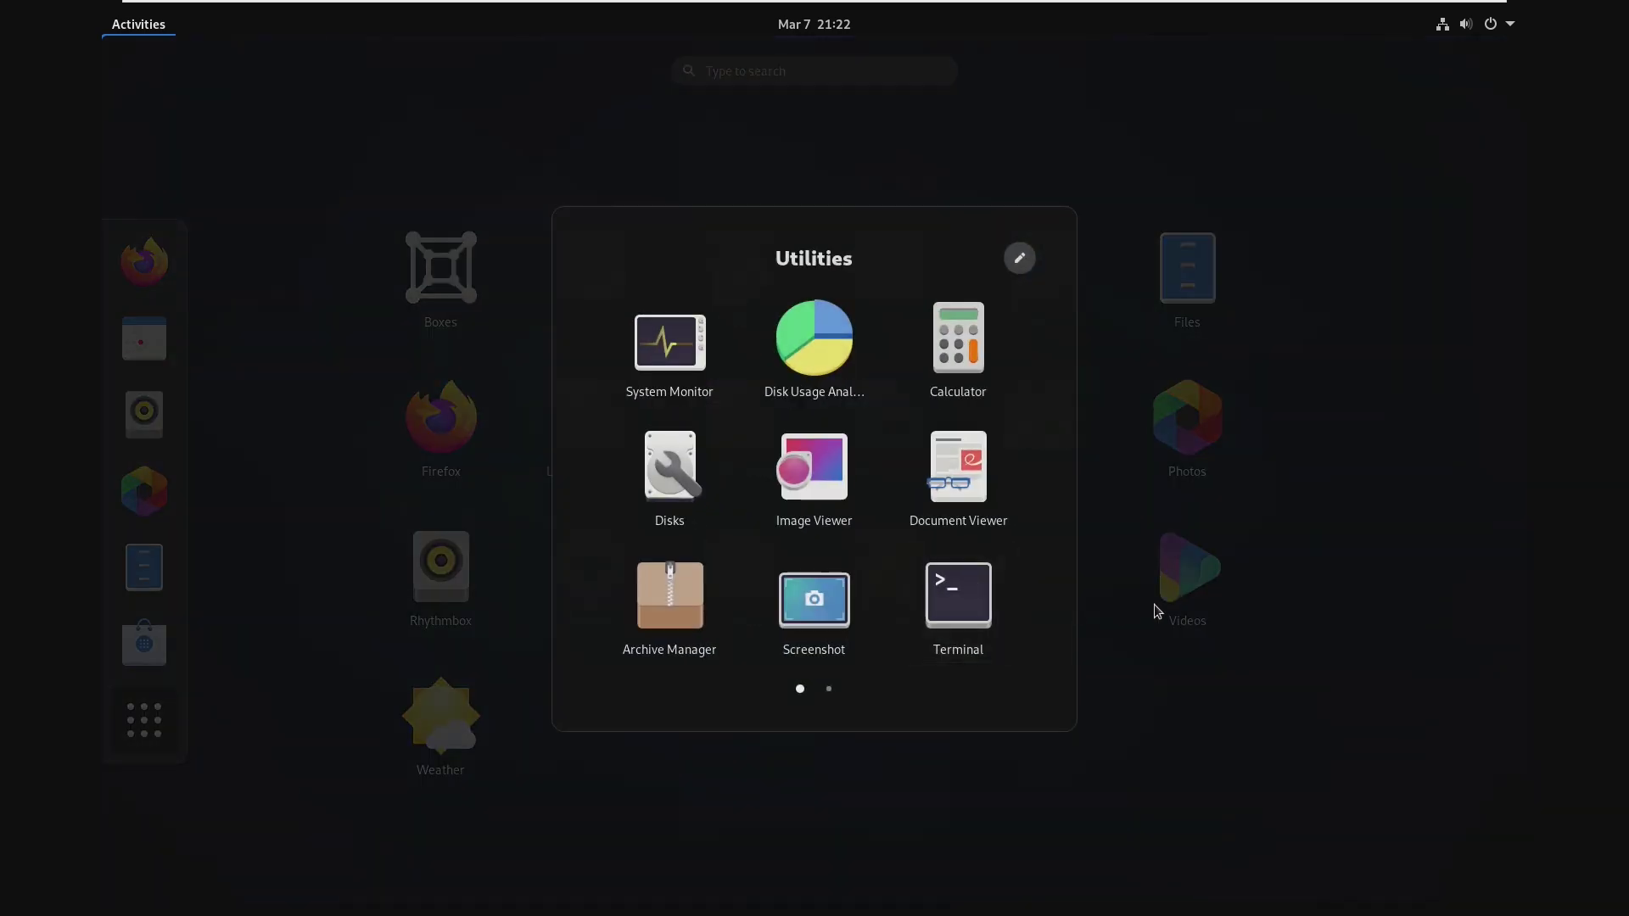
pyautogui.click(829, 688)
pyautogui.click(144, 643)
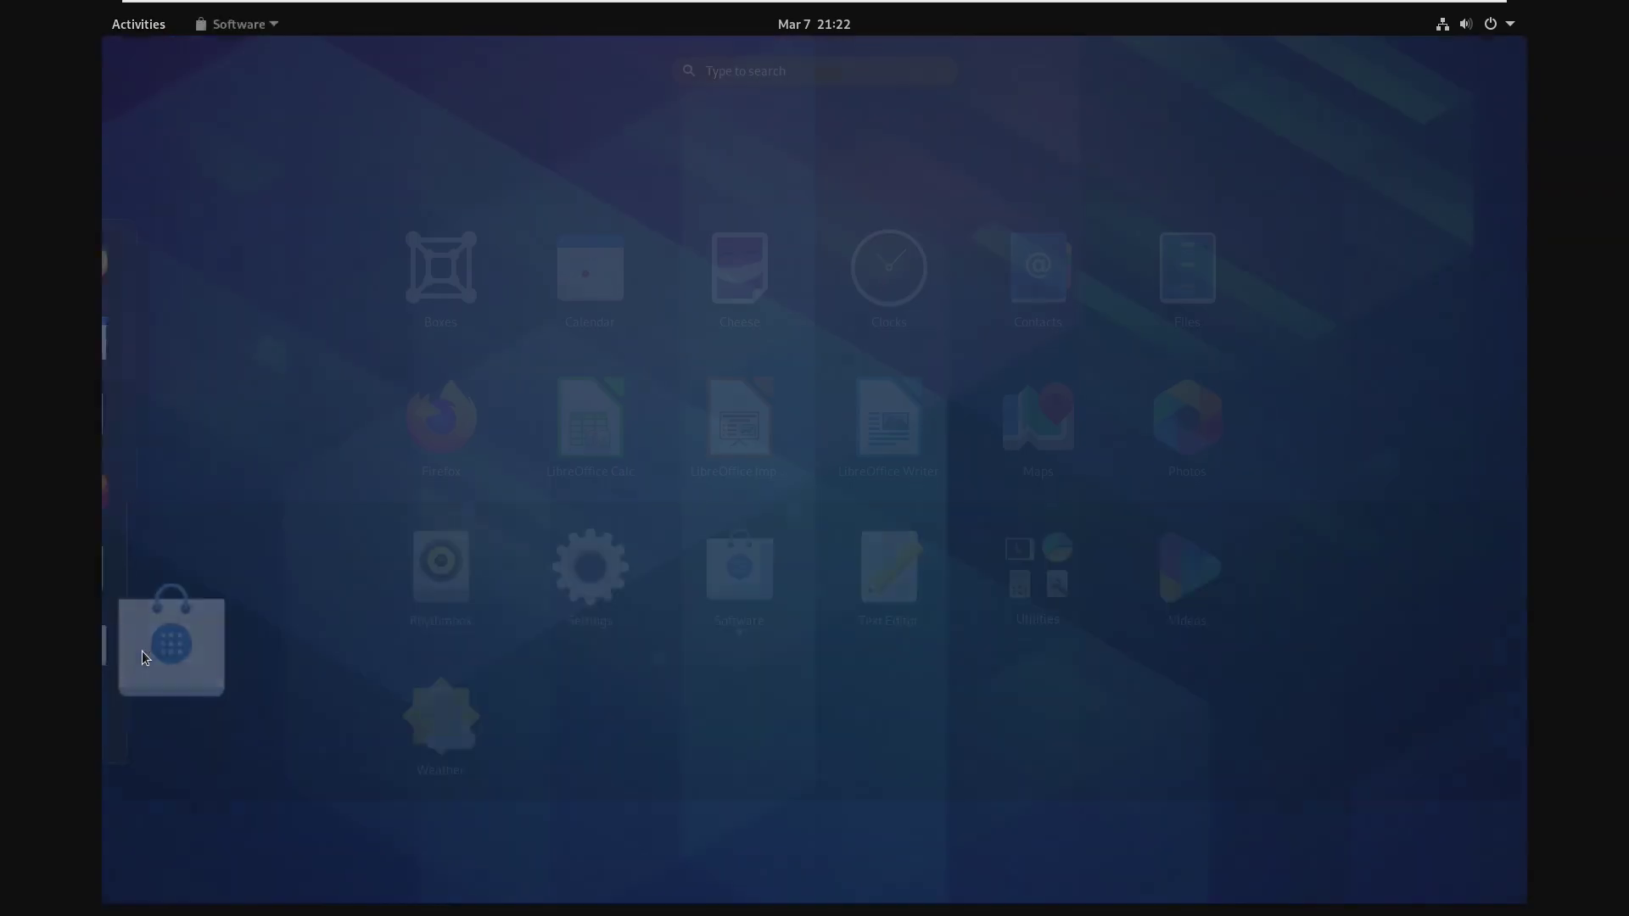
pyautogui.click(845, 589)
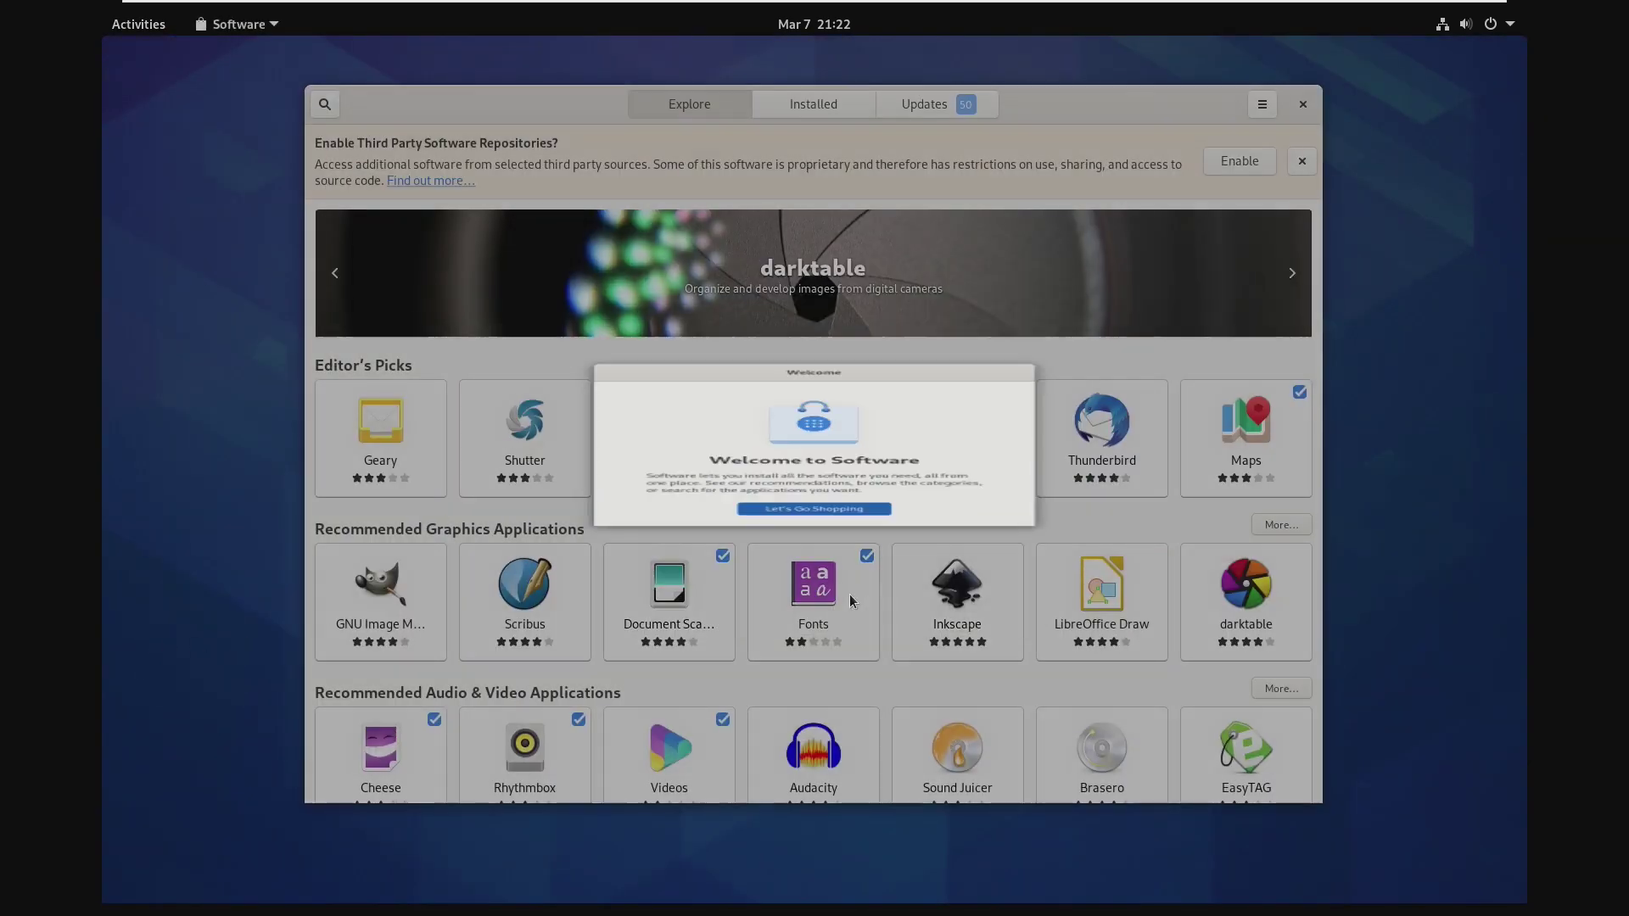
# Check Software's About dialog (version 3.38.0), then view the 50 pending updates
pyautogui.click(1262, 103)
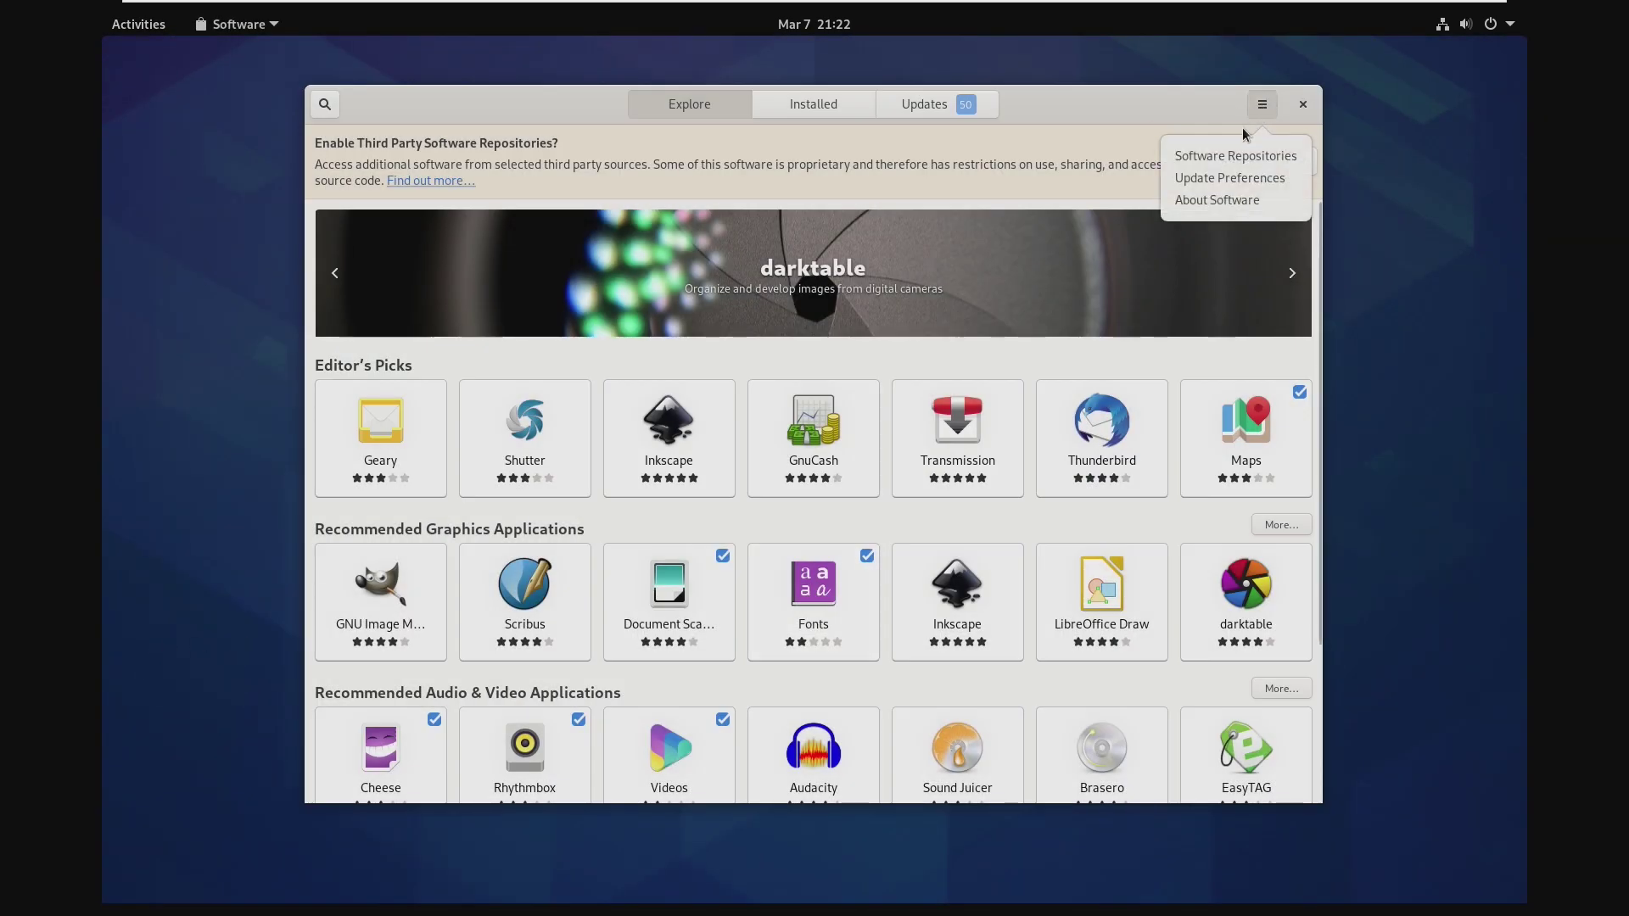
pyautogui.click(1247, 202)
pyautogui.moveTo(795, 468); pyautogui.dragTo(837, 490)
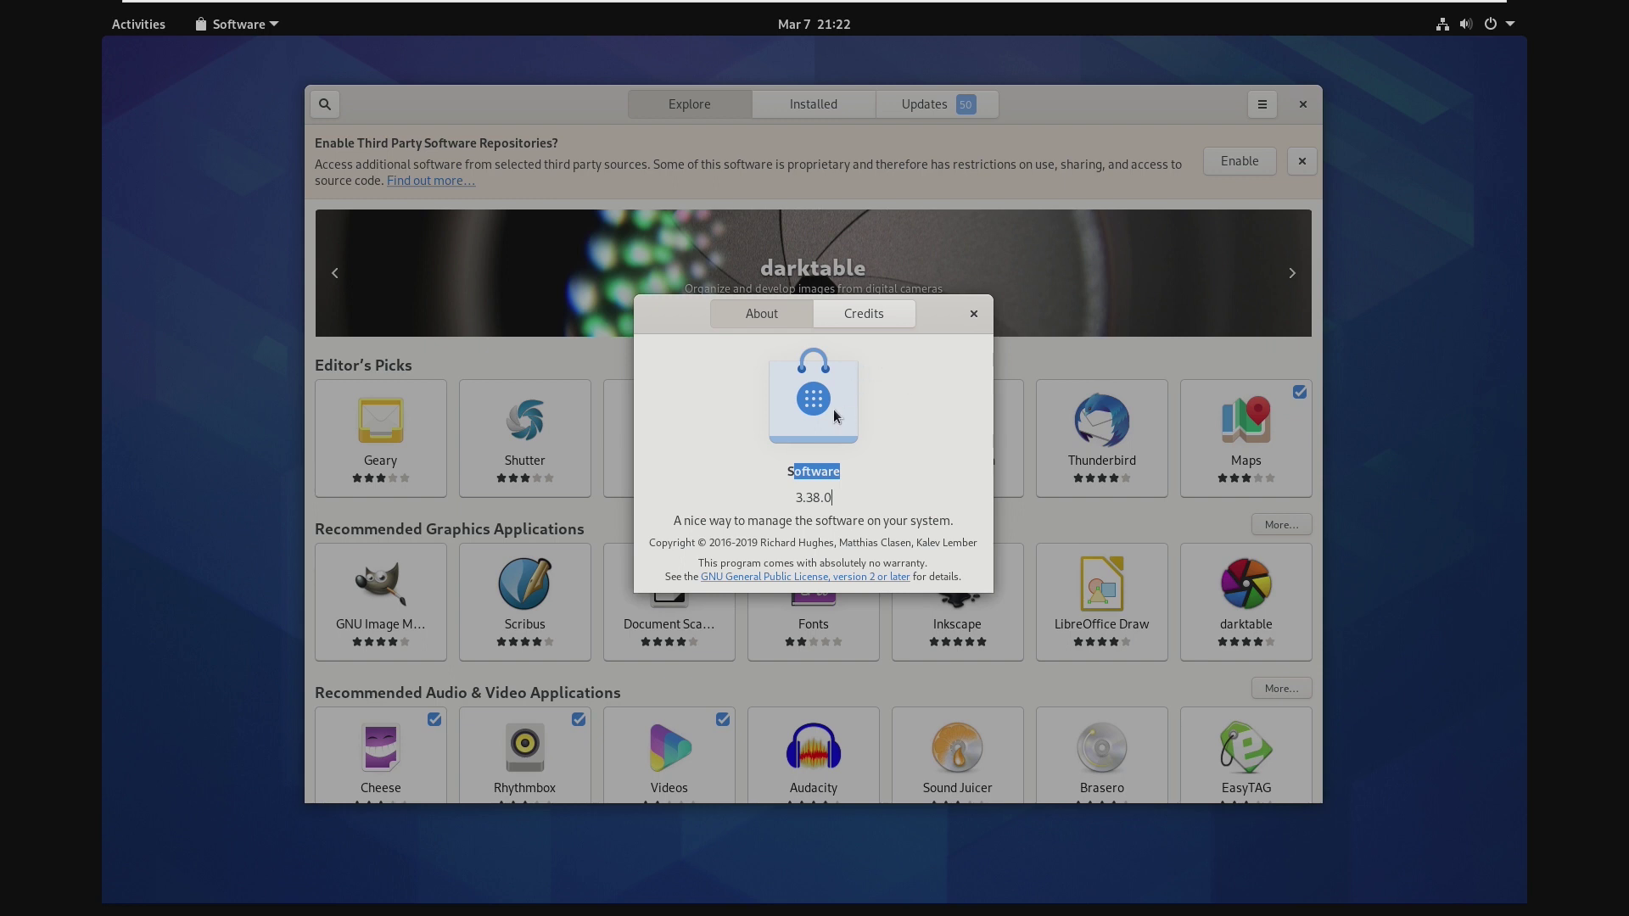
pyautogui.click(973, 314)
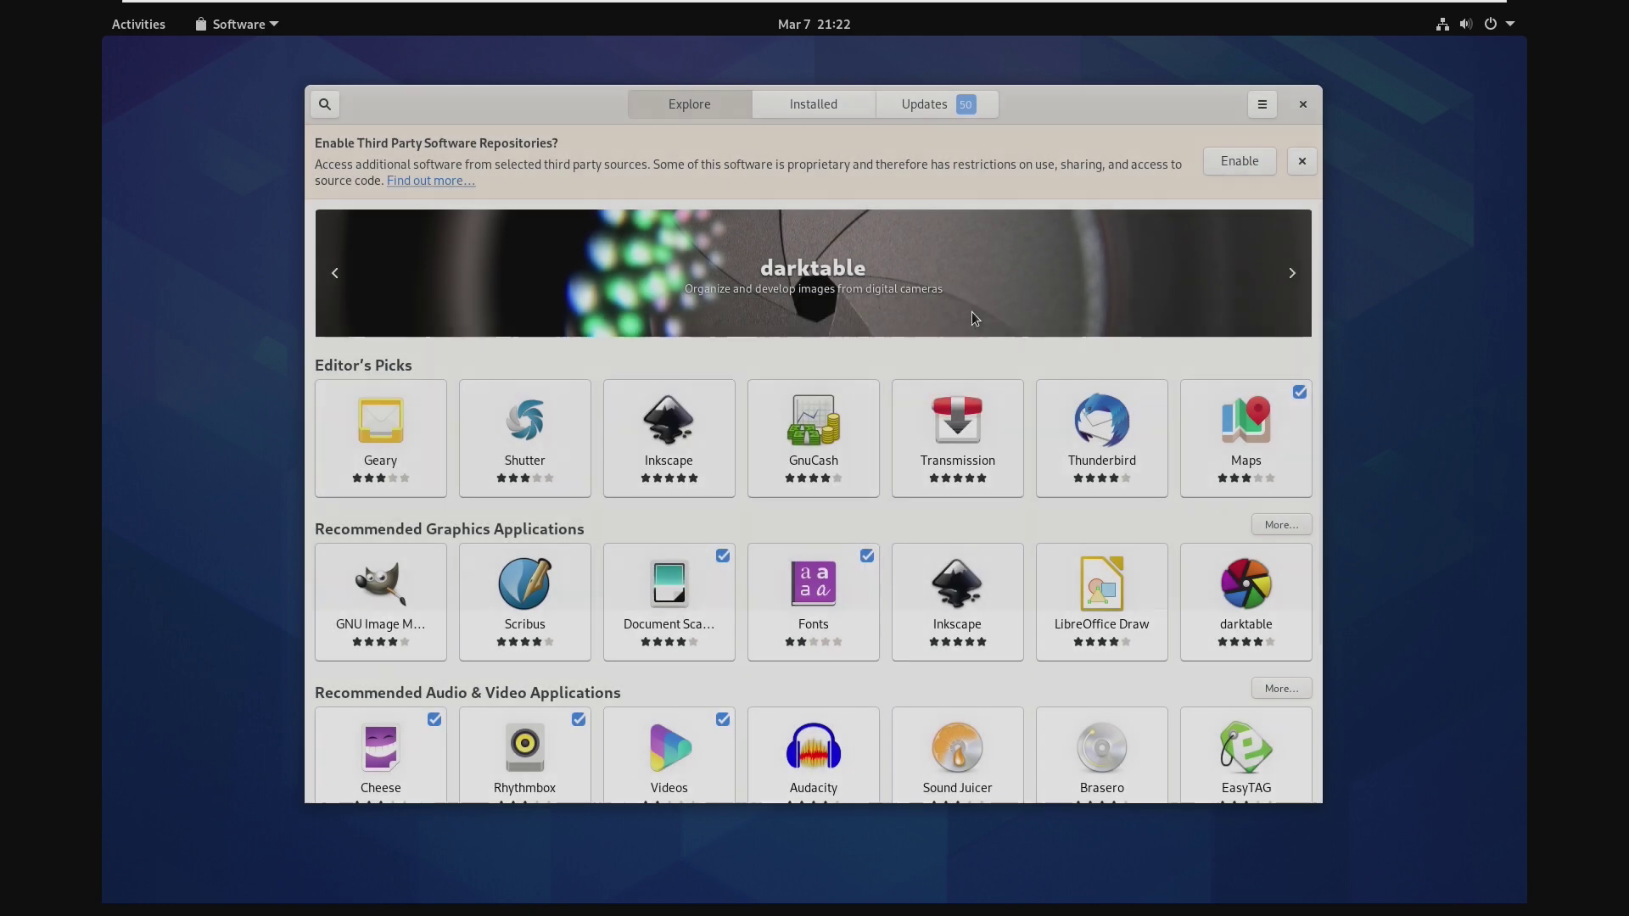
pyautogui.click(971, 109)
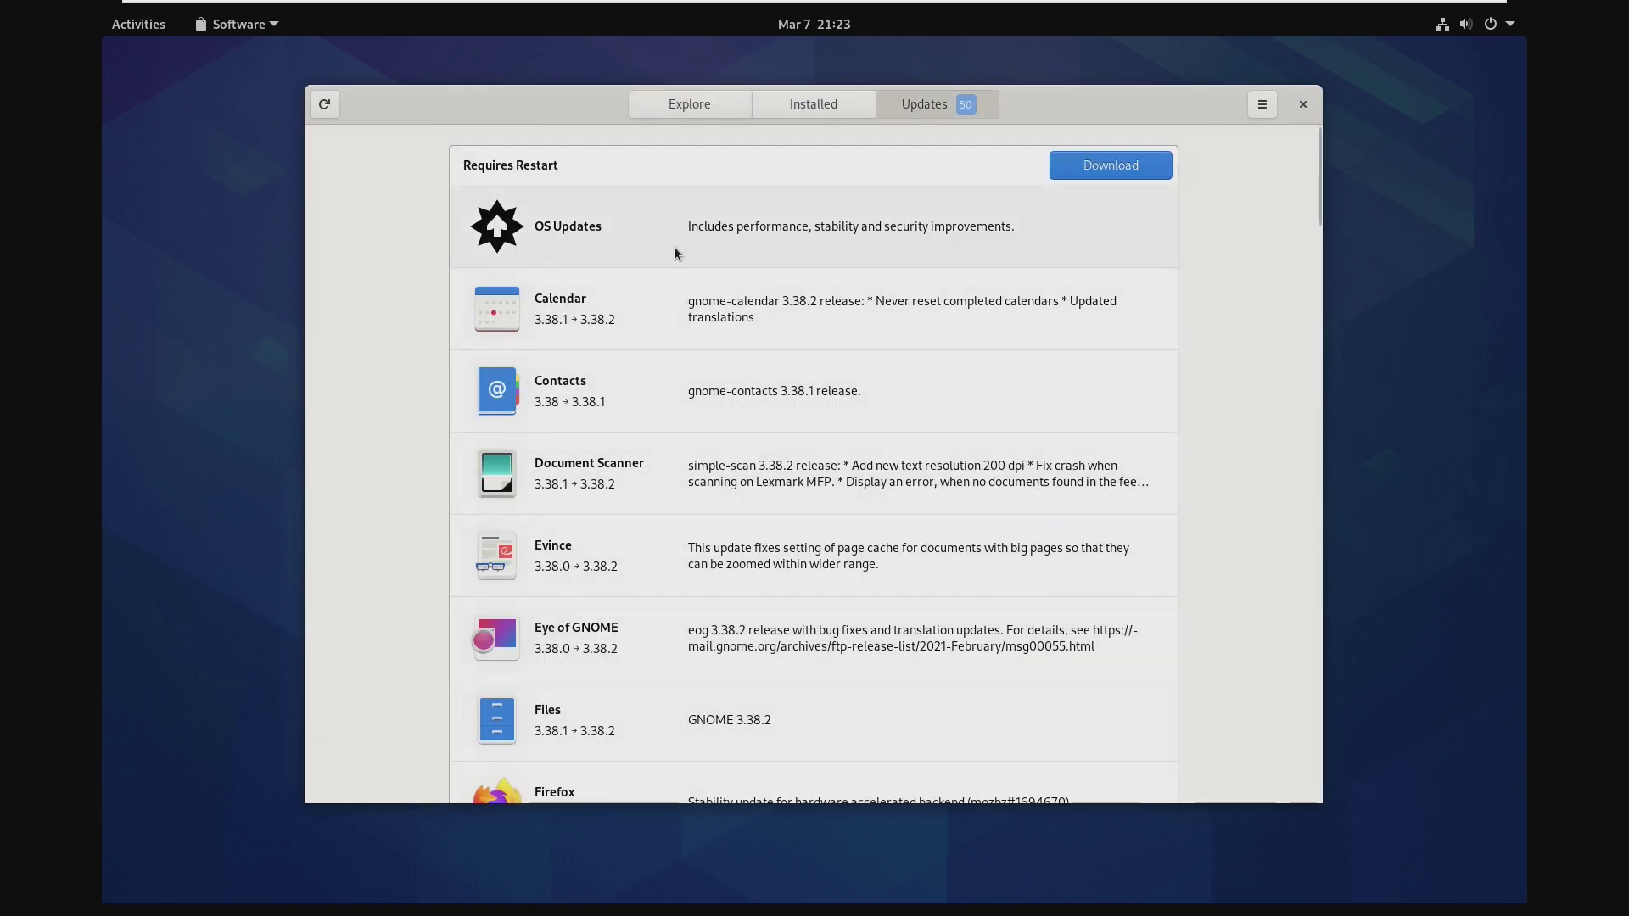
pyautogui.scroll(-5, 685, 546)
pyautogui.scroll(5, 685, 546)
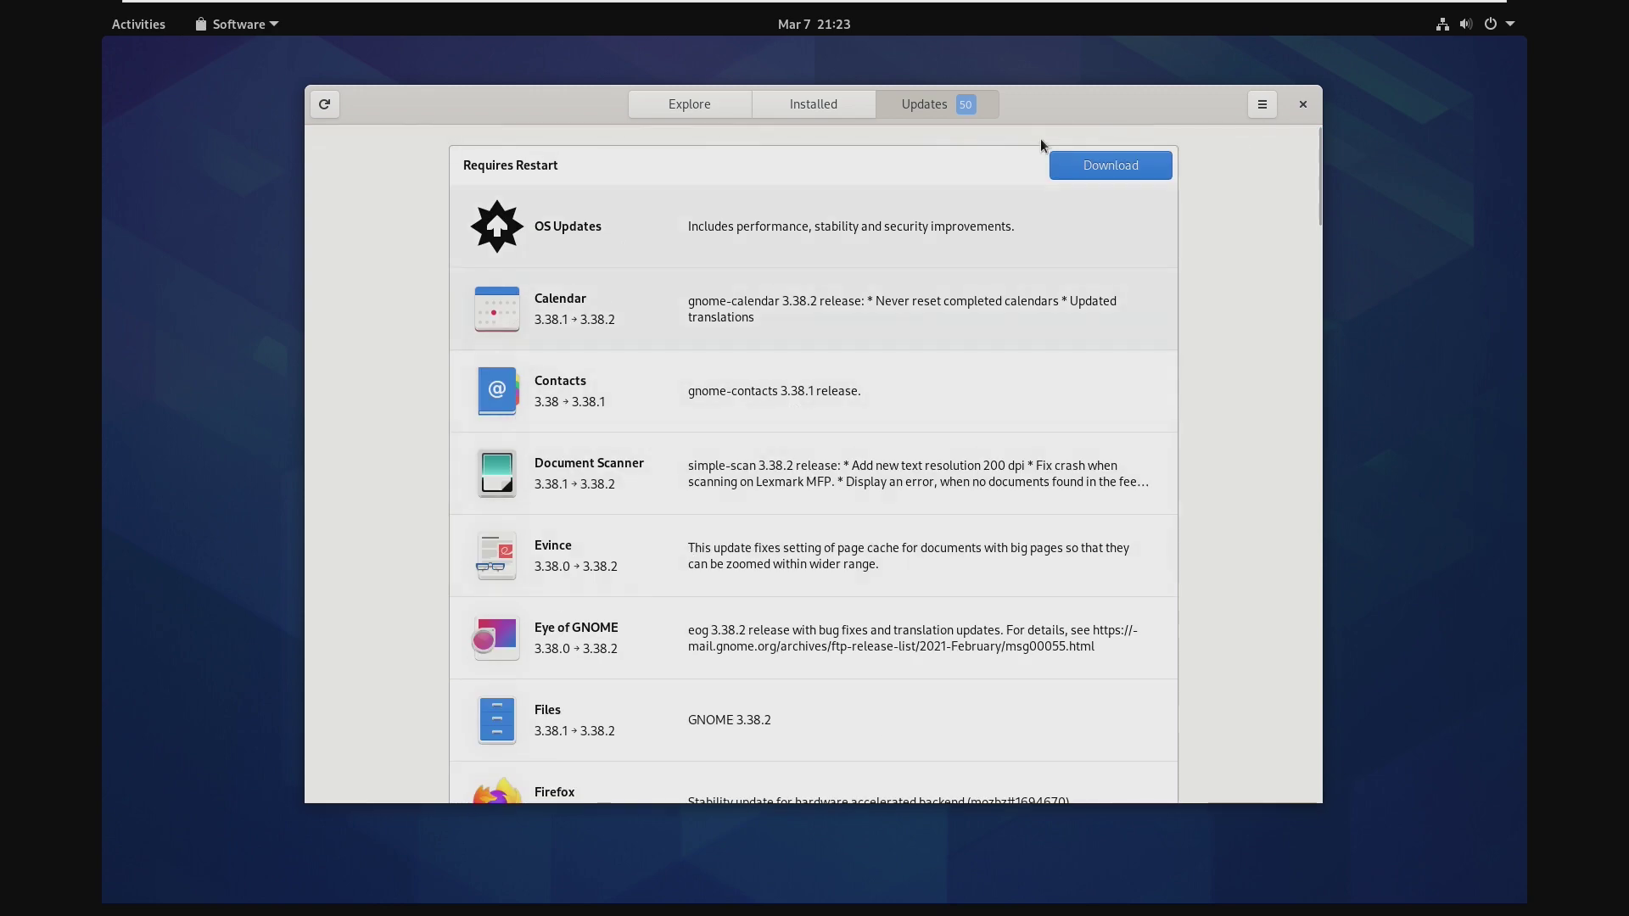
# Review the OS Updates package list, close Software, and relaunch it on Explore
pyautogui.click(611, 225)
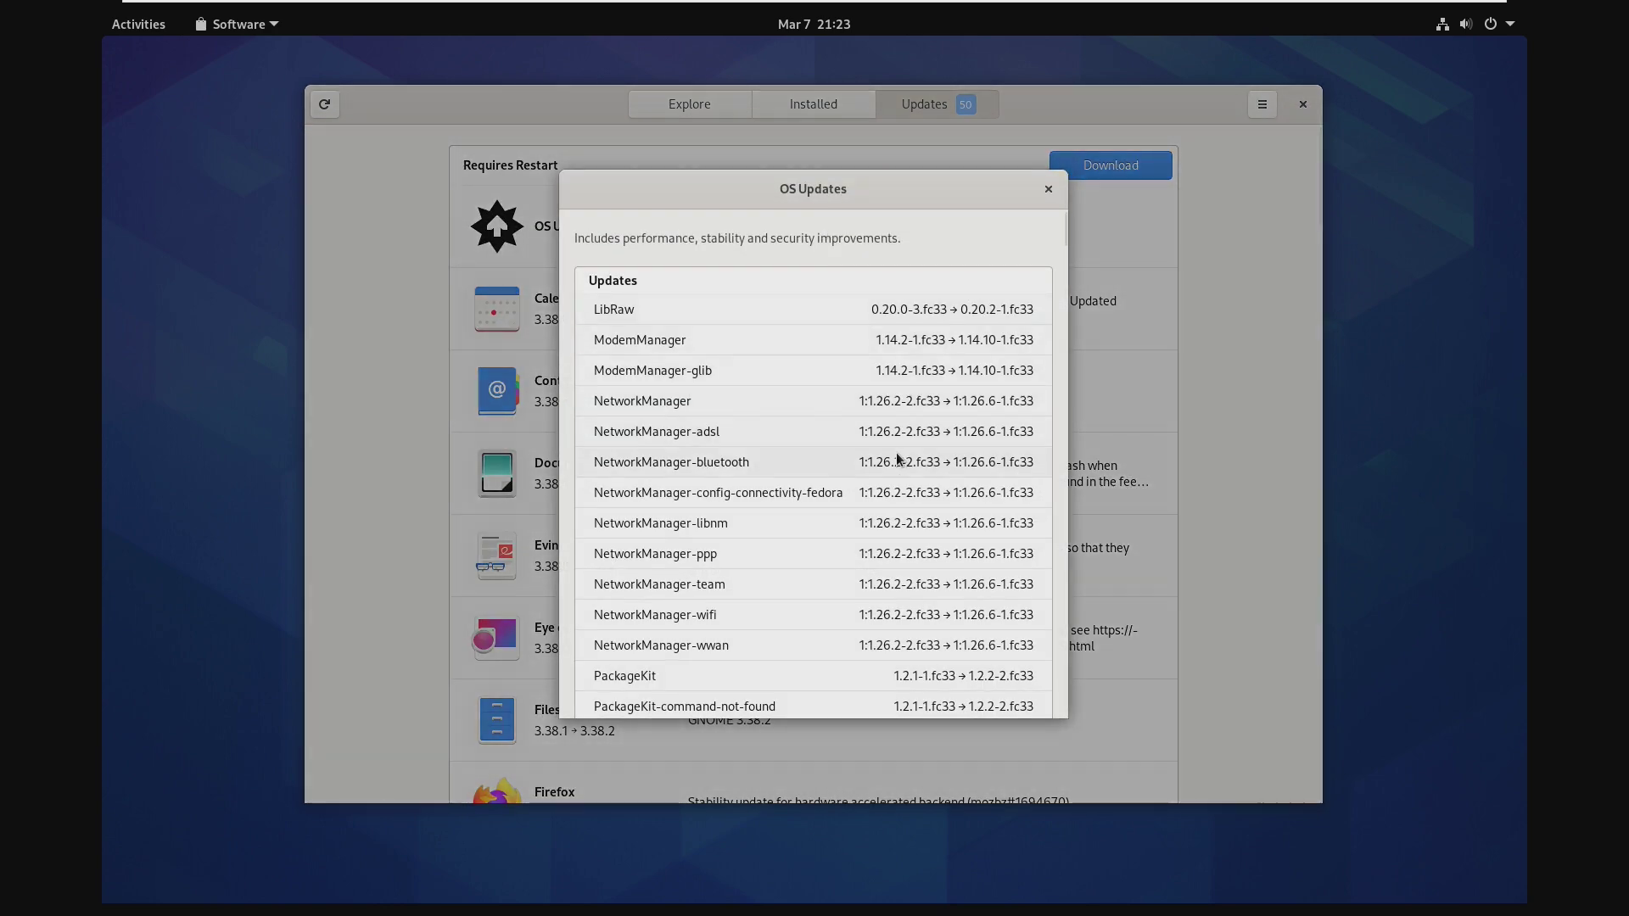
pyautogui.scroll(-1, 894, 451)
pyautogui.scroll(-5, 895, 451)
pyautogui.scroll(-3, 895, 451)
pyautogui.scroll(-5, 895, 451)
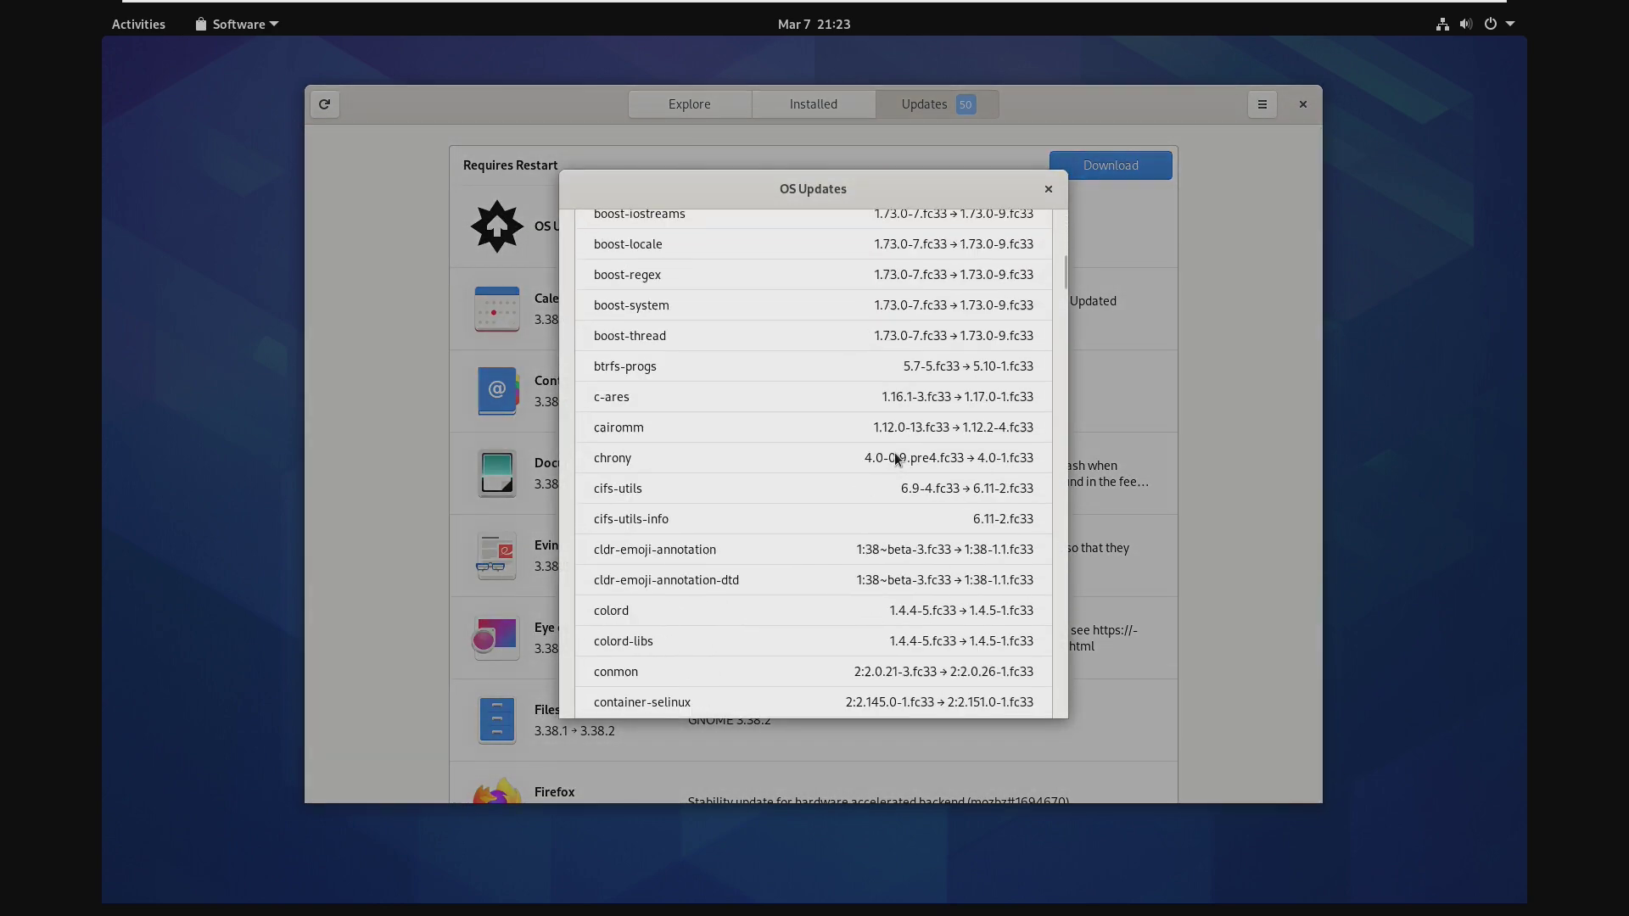
pyautogui.scroll(-5, 895, 451)
pyautogui.scroll(-5, 894, 452)
pyautogui.scroll(-5, 895, 452)
pyautogui.scroll(-5, 894, 452)
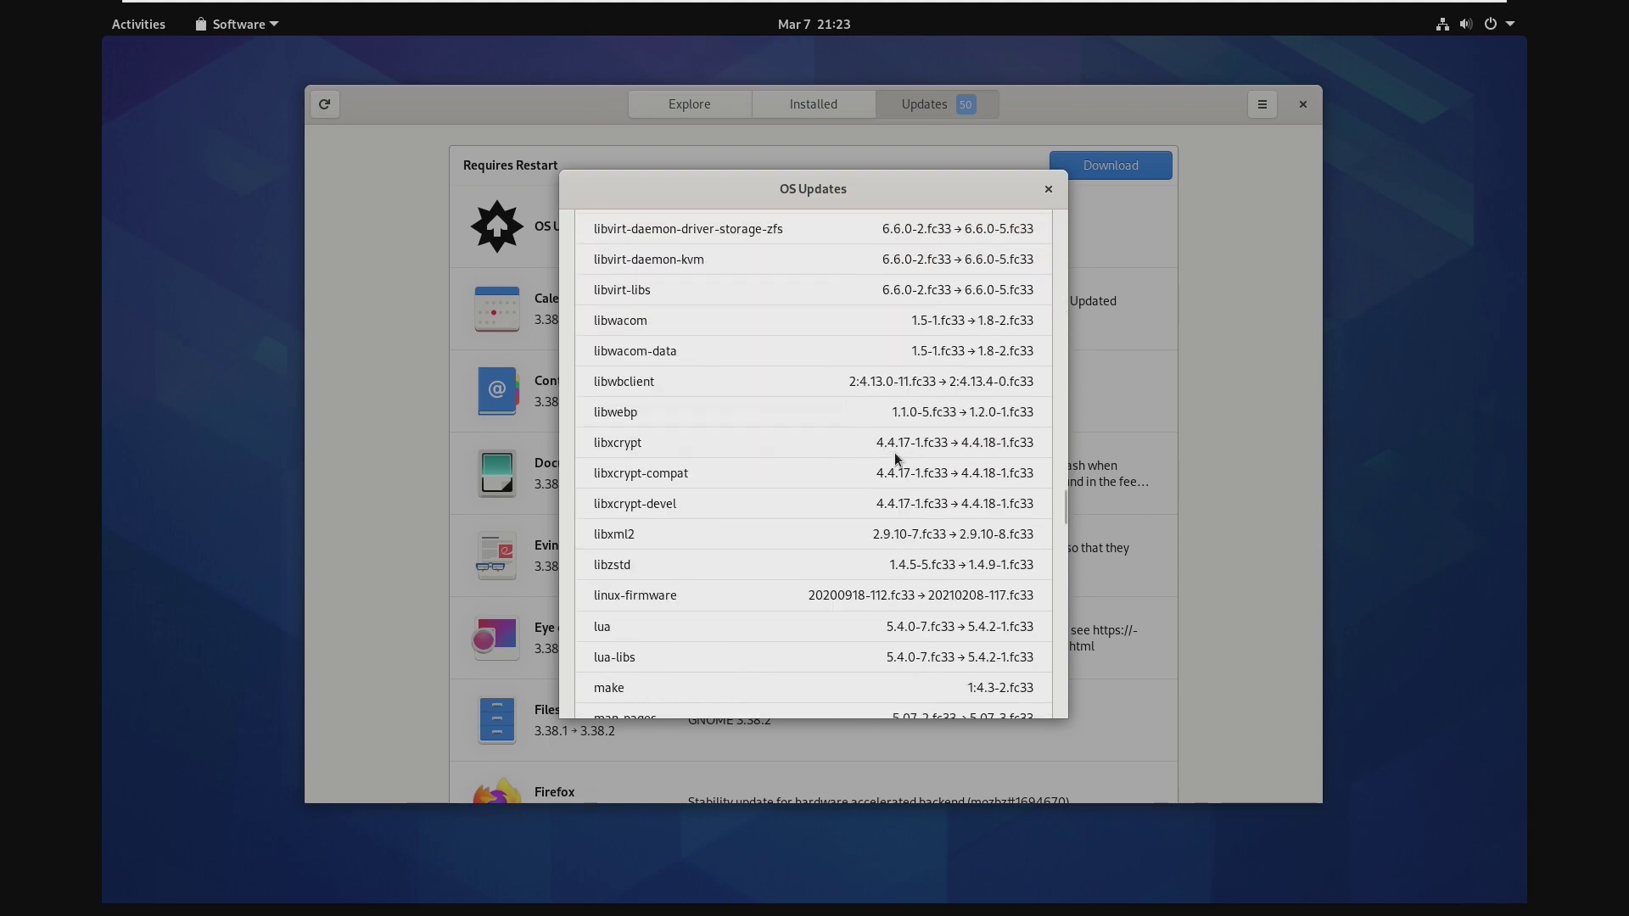
pyautogui.scroll(-5, 895, 452)
pyautogui.scroll(-5, 895, 459)
pyautogui.scroll(-5, 895, 458)
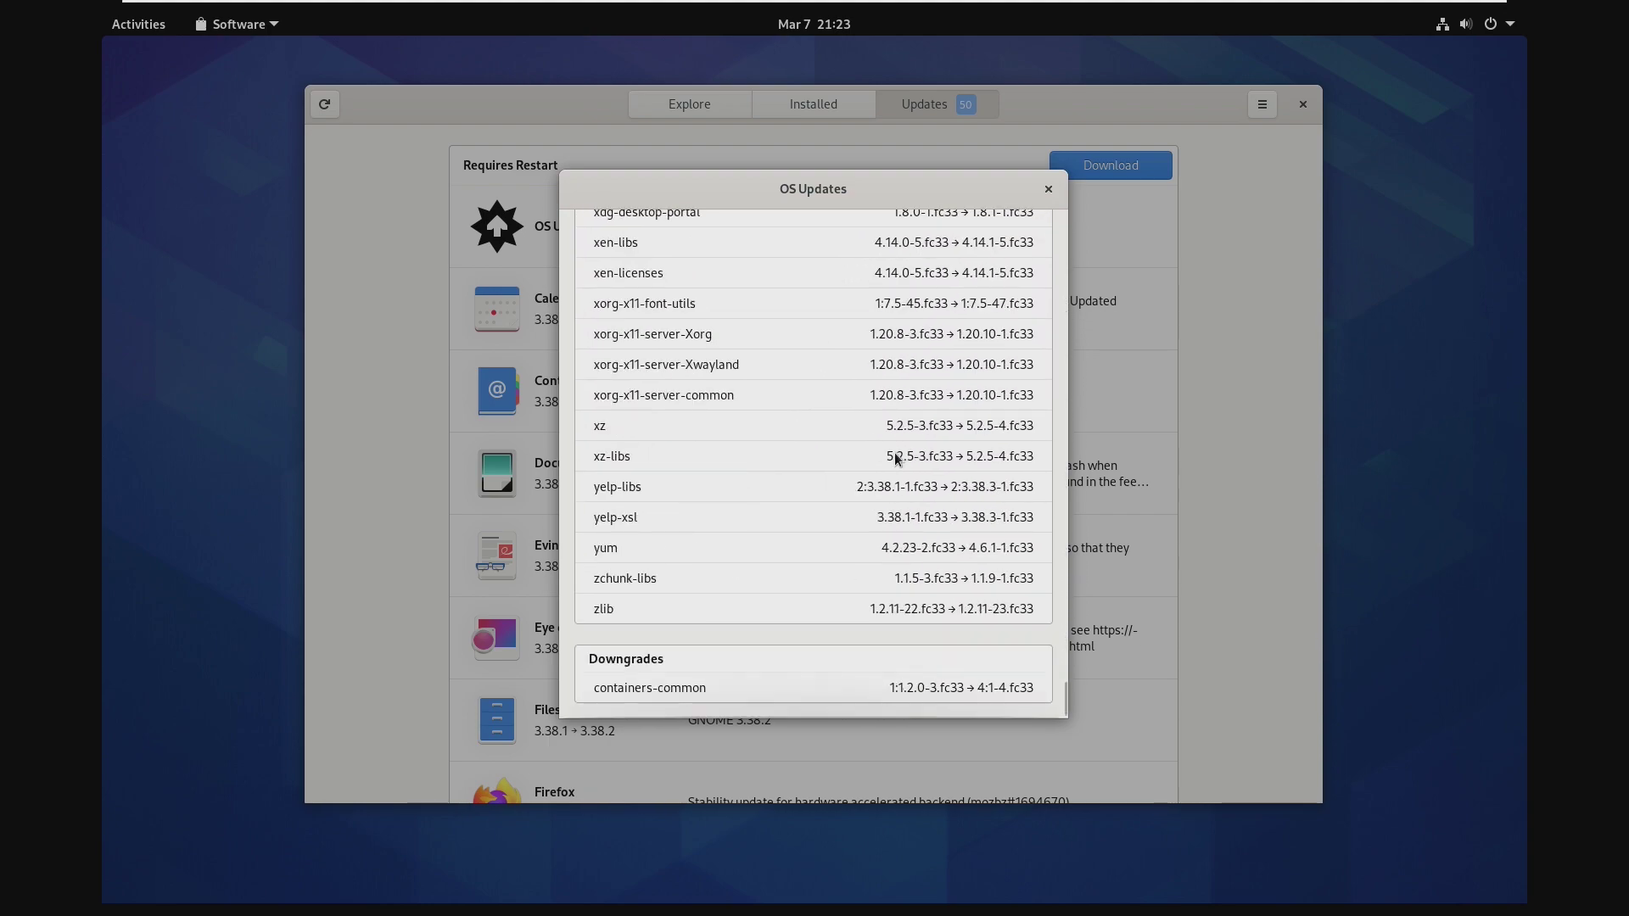
pyautogui.click(1046, 192)
pyautogui.click(1302, 103)
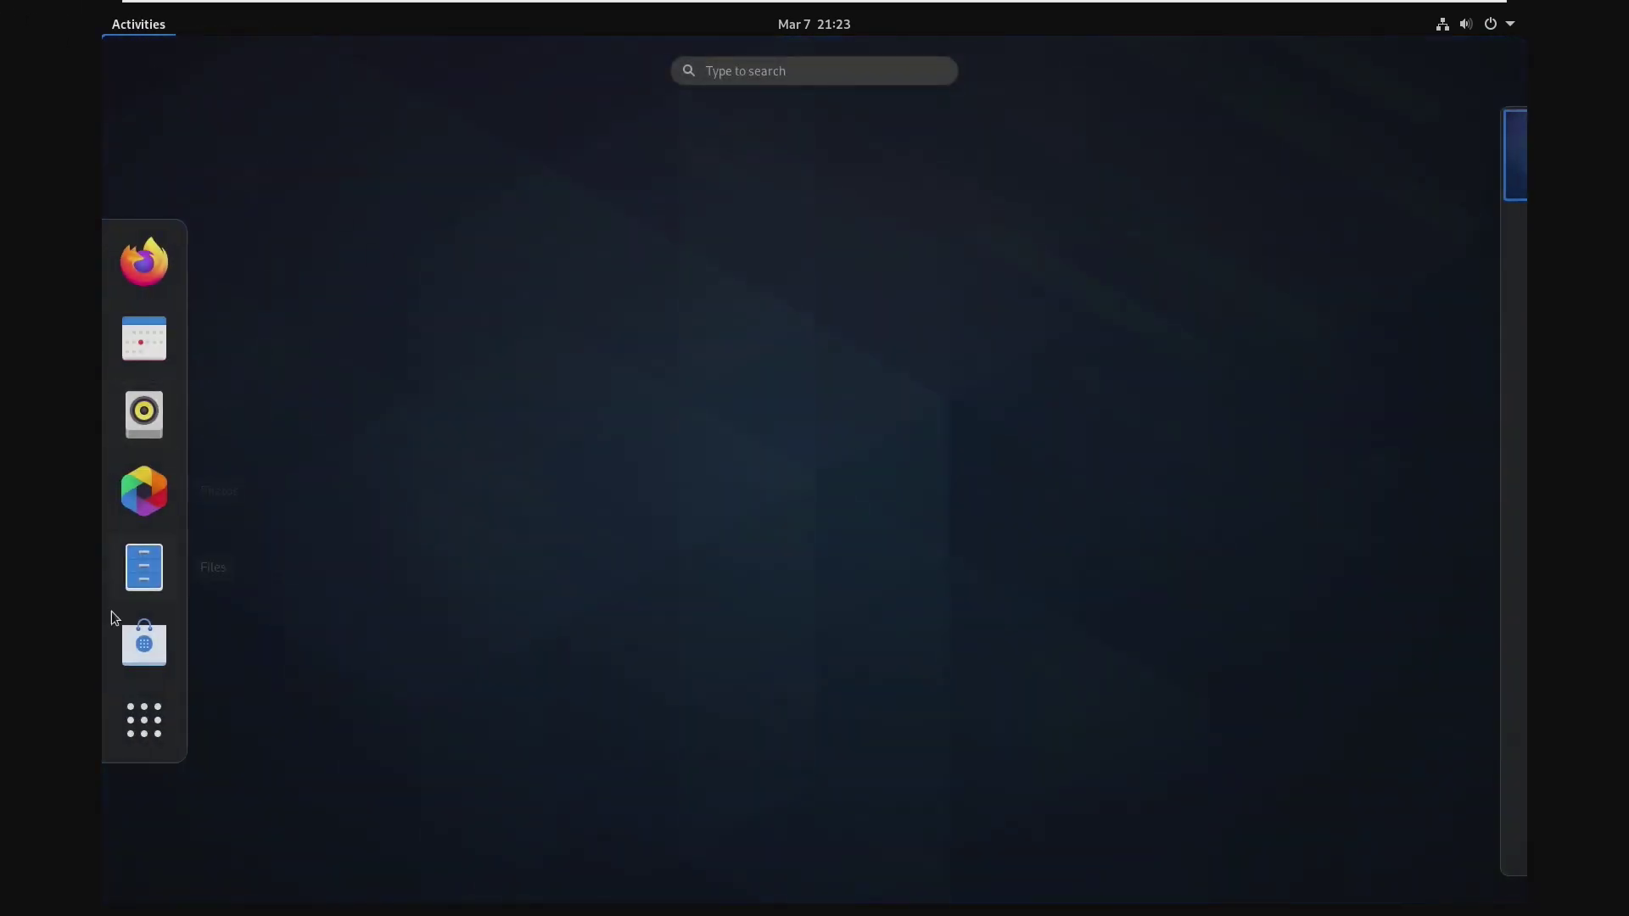
pyautogui.click(137, 637)
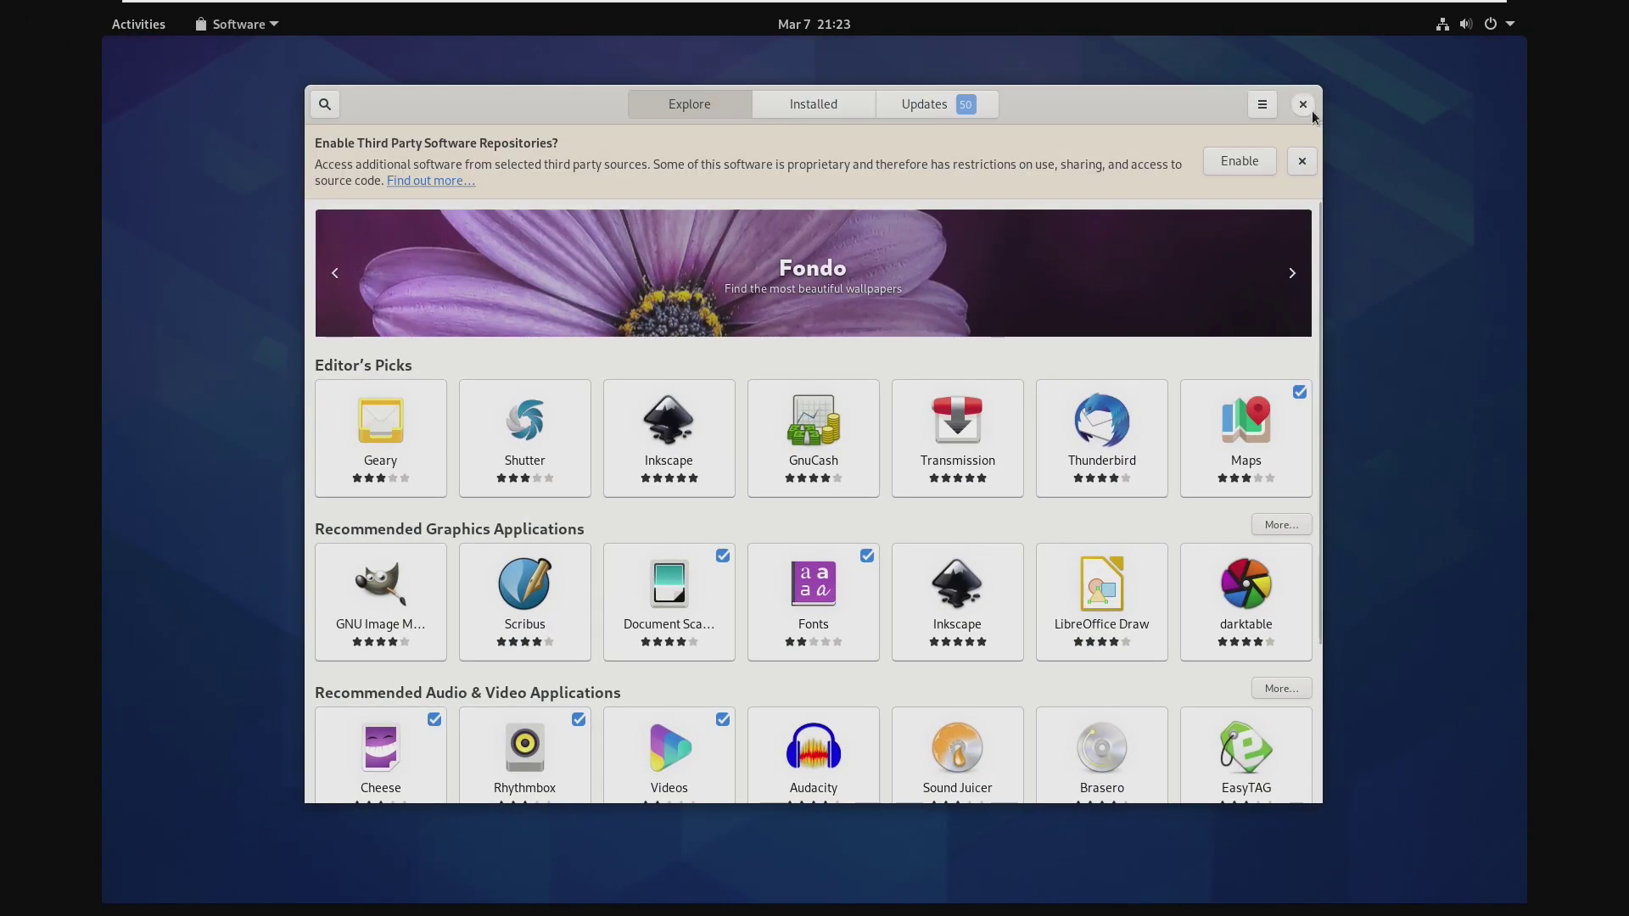
# Eject the Fedora live volume in Files, browse the Computer root, and end on Recent
pyautogui.click(1303, 104)
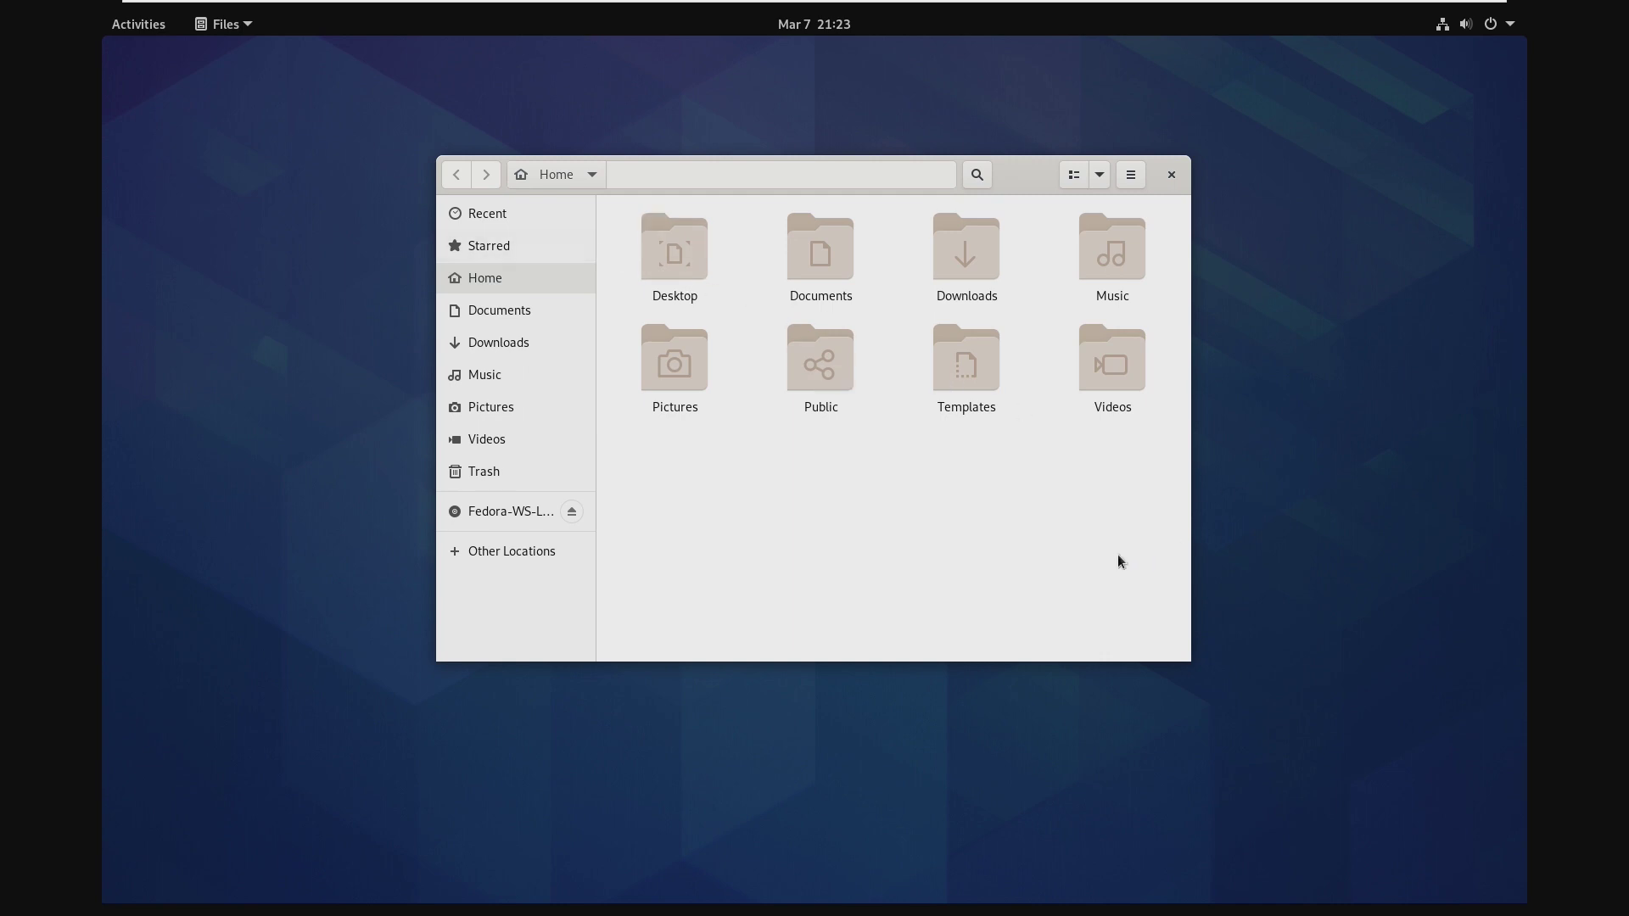
pyautogui.click(572, 510)
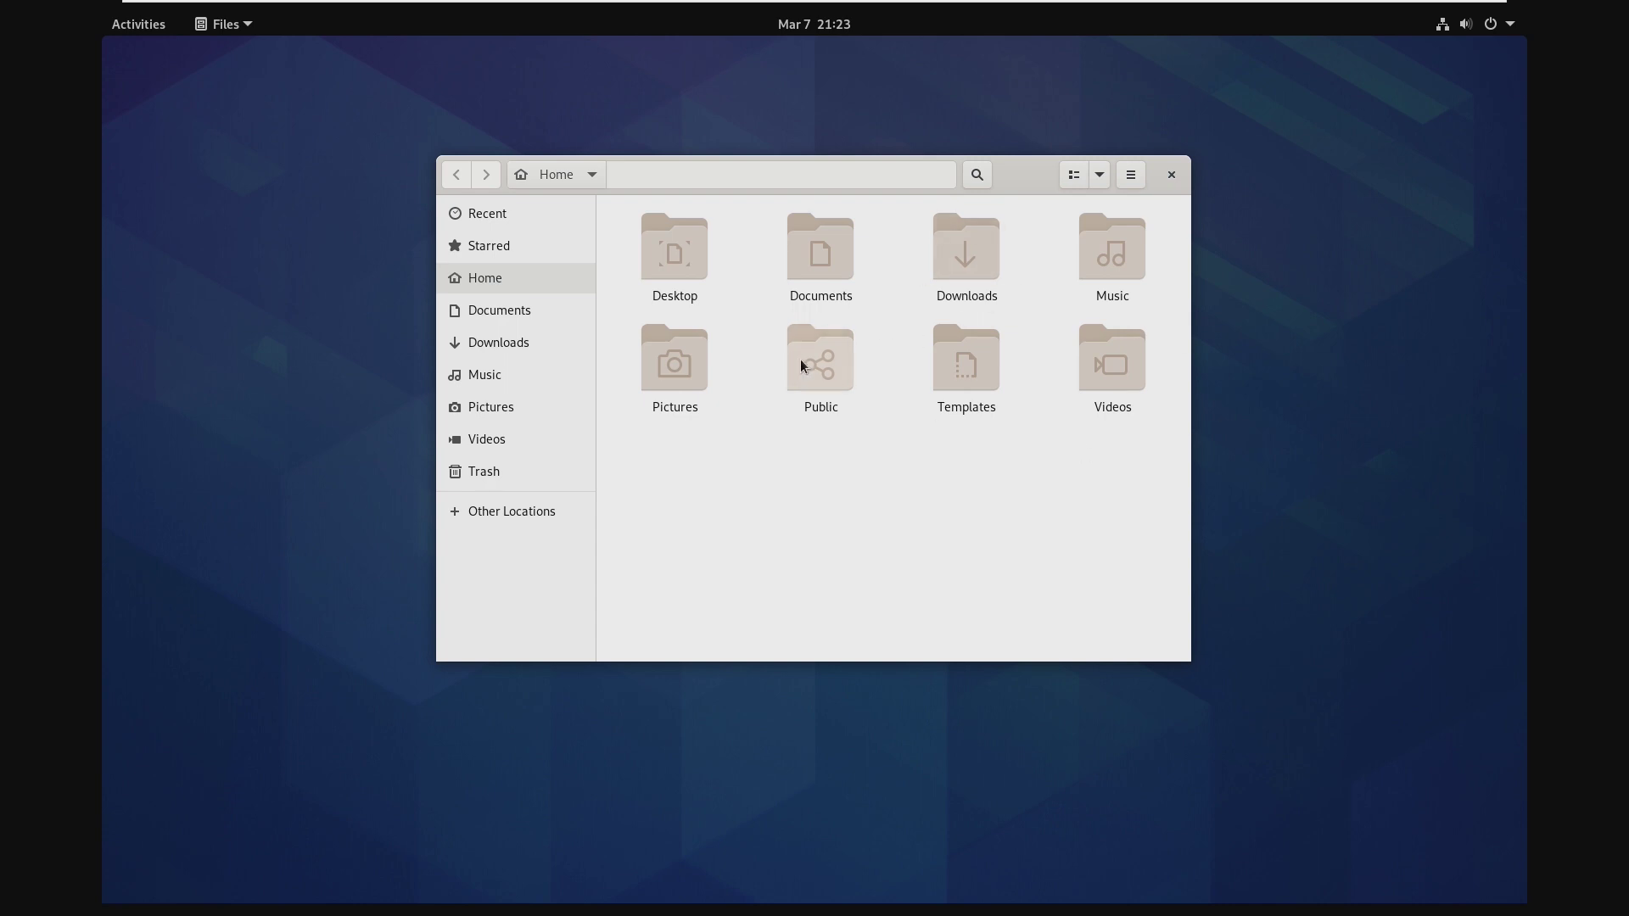
pyautogui.click(511, 512)
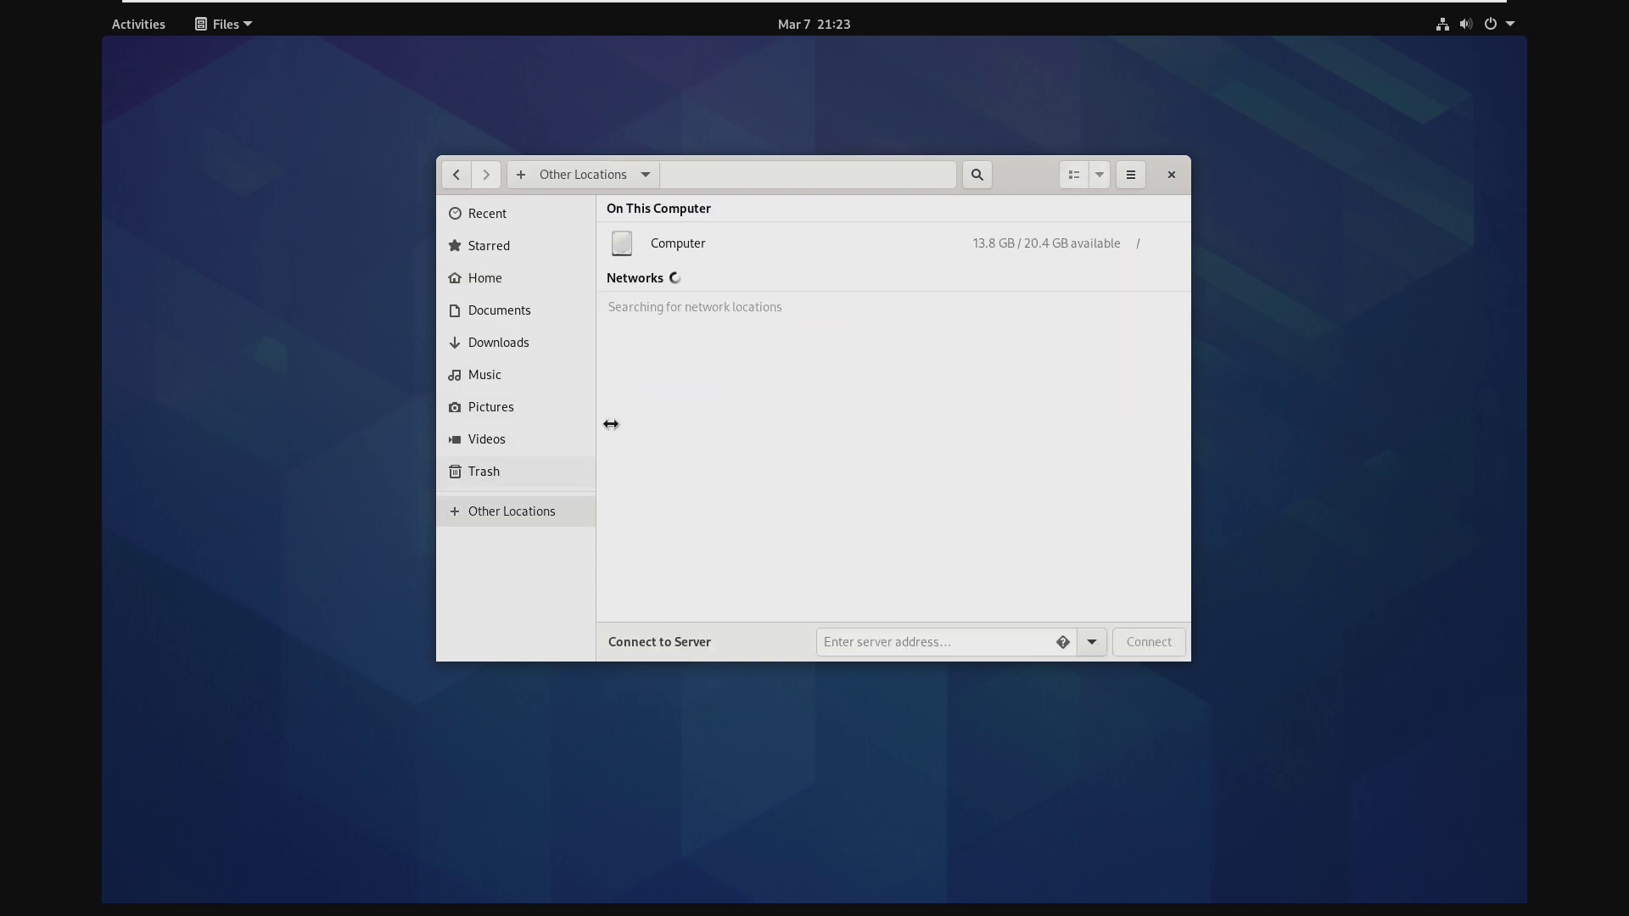
pyautogui.click(711, 251)
pyautogui.scroll(-1, 760, 412)
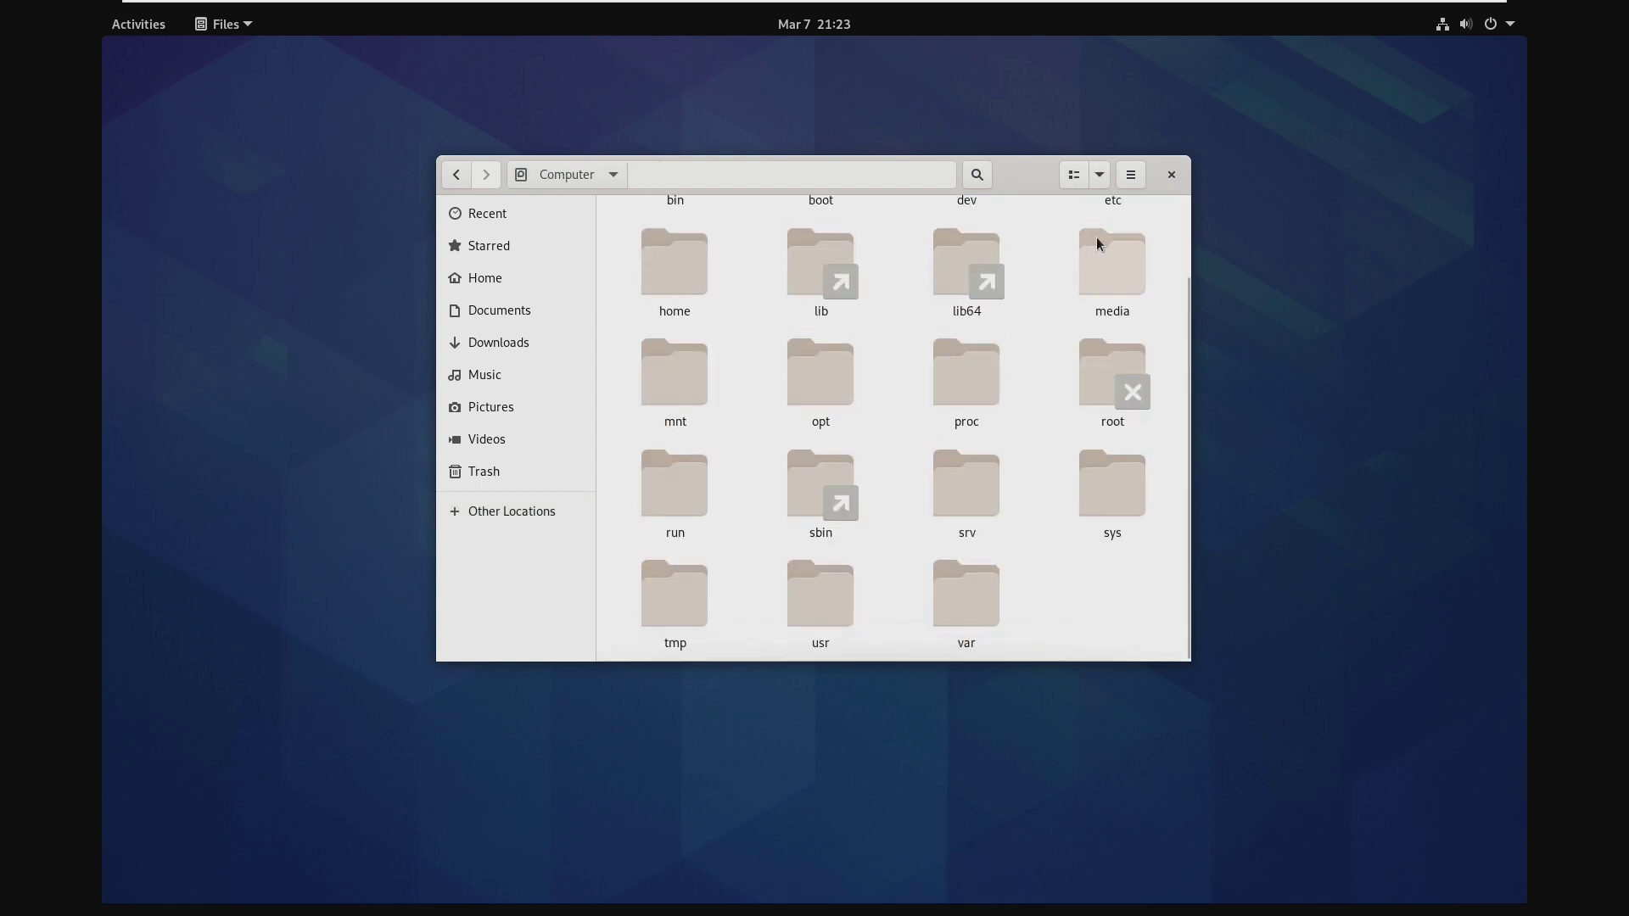
pyautogui.click(1131, 175)
pyautogui.moveTo(531, 167); pyautogui.dragTo(392, 206)
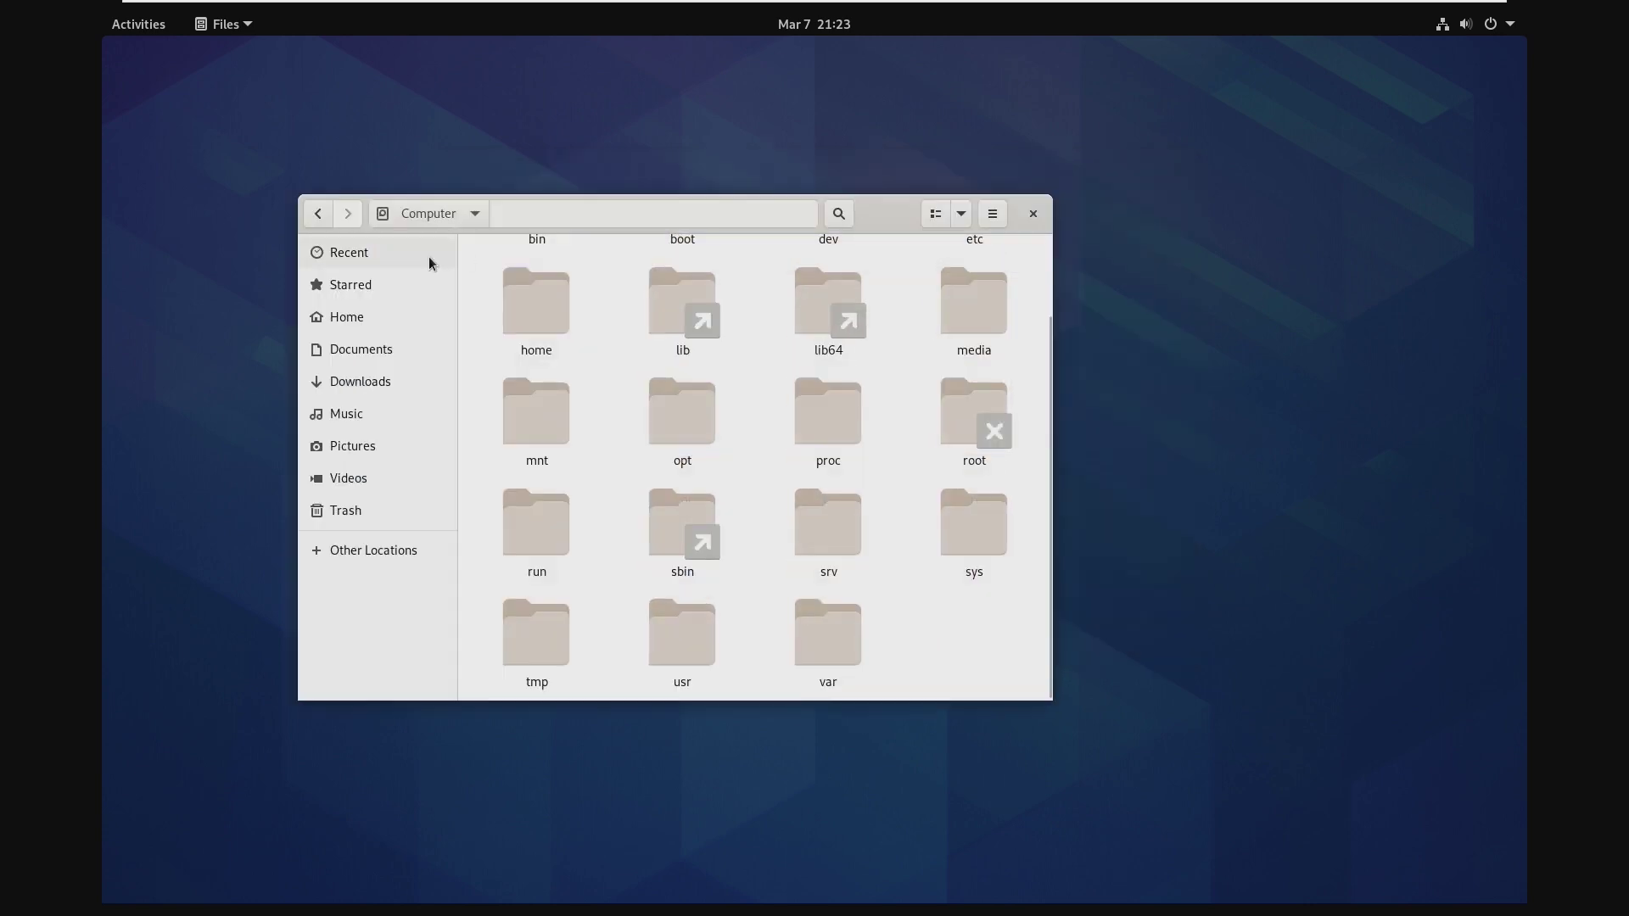
pyautogui.click(382, 254)
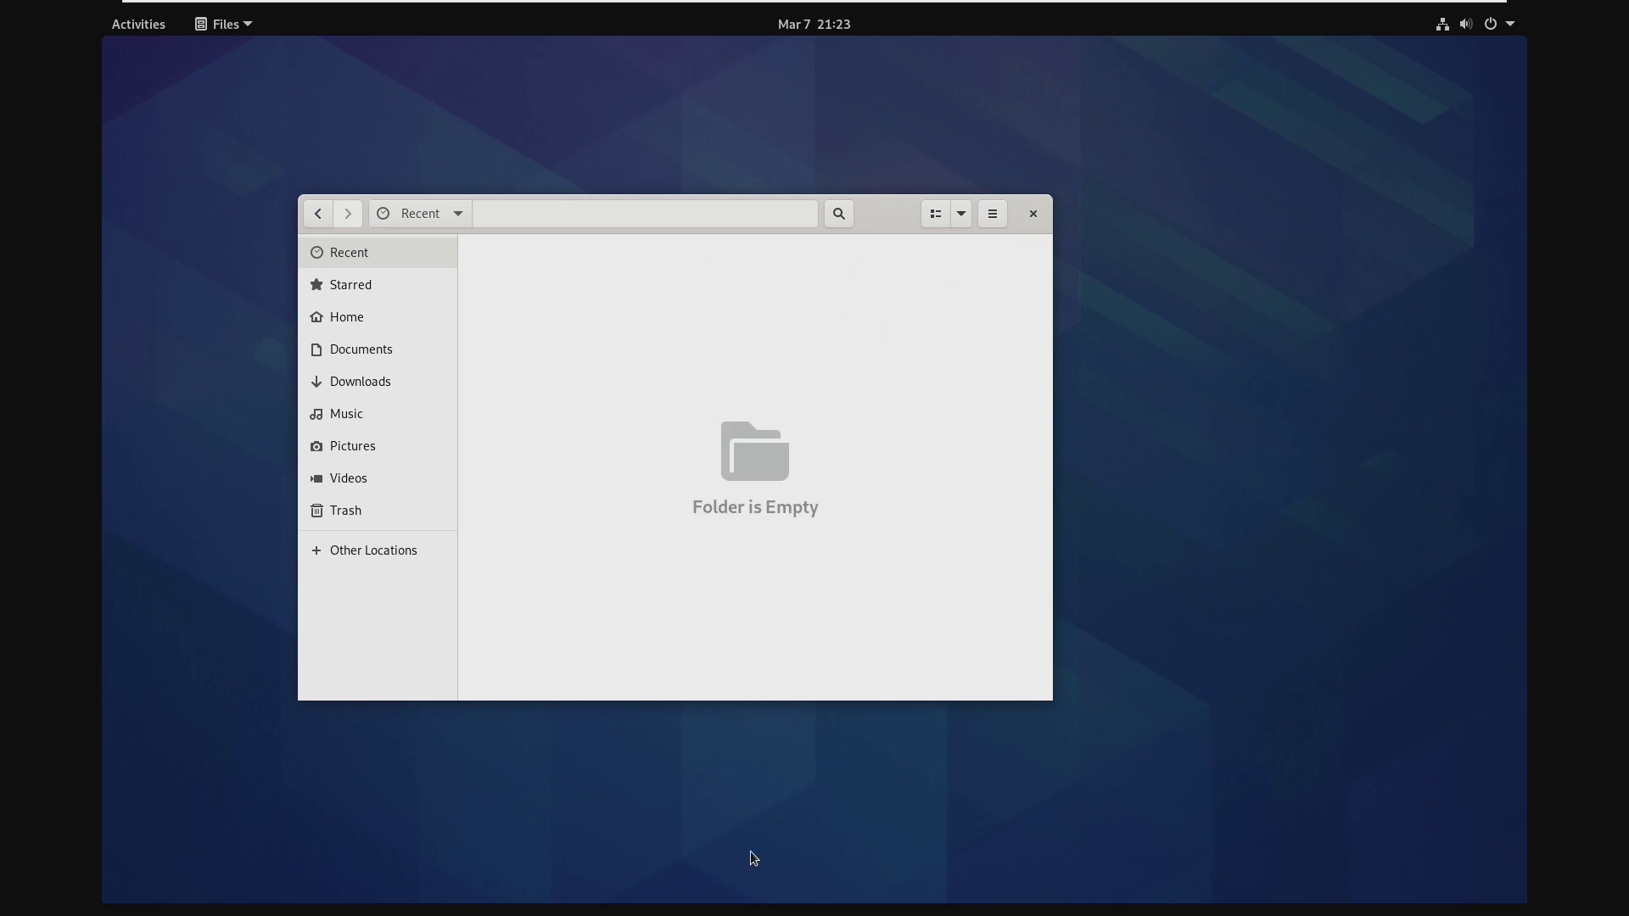
# Move the Files window to the top and drag its corner to fill most of the screen
pyautogui.click(960, 212)
pyautogui.click(960, 213)
pyautogui.moveTo(884, 212); pyautogui.dragTo(894, 53)
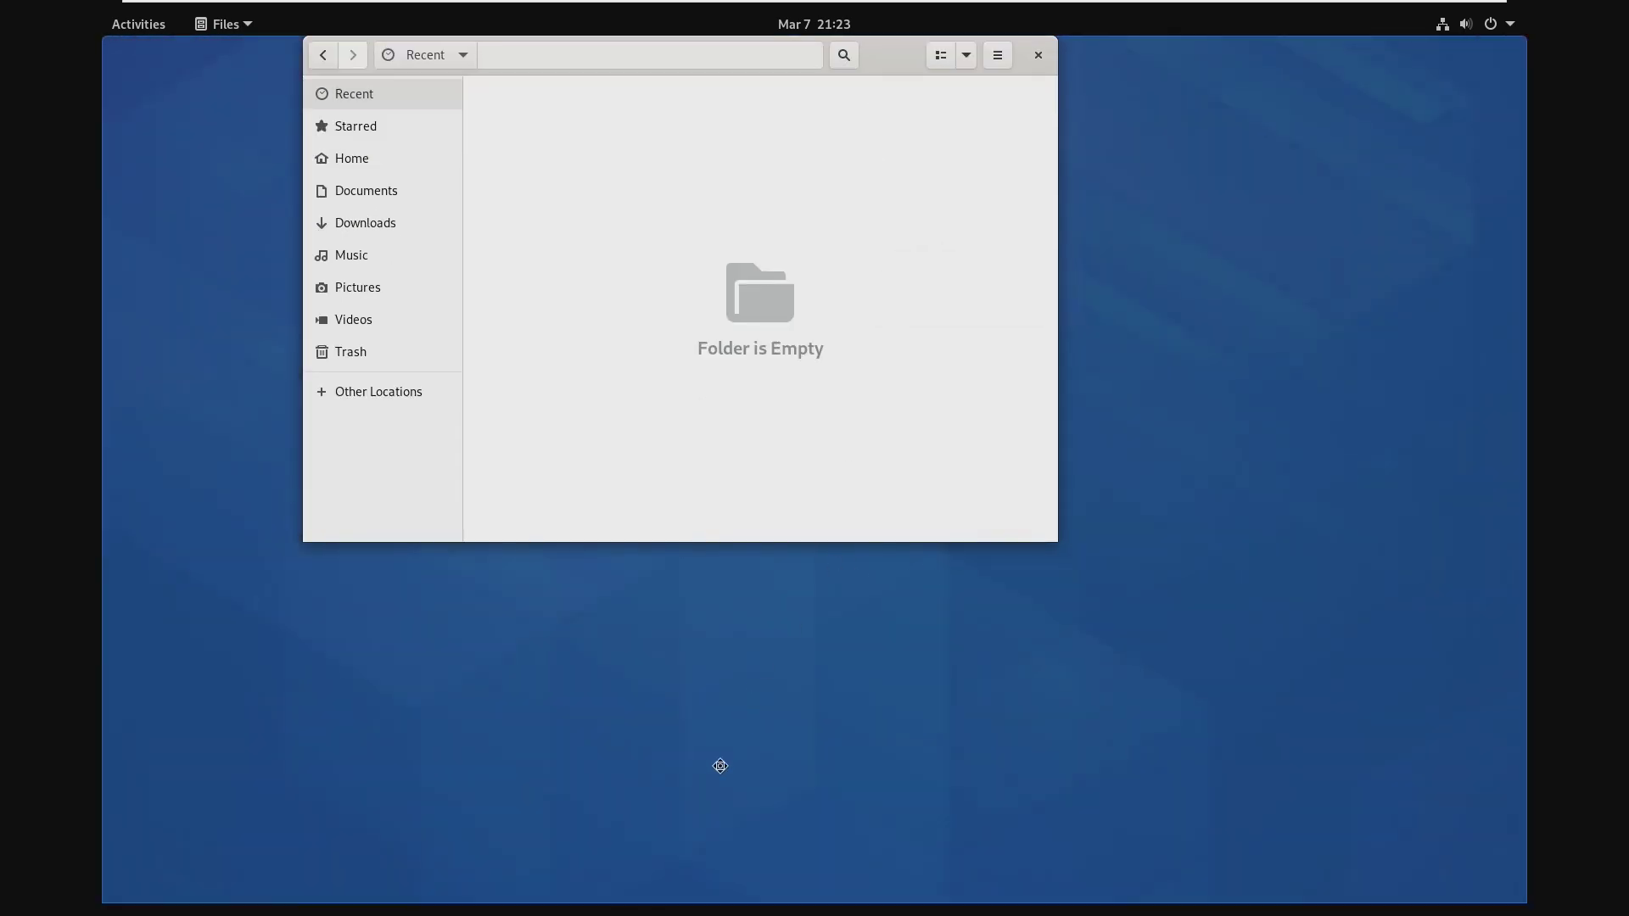
pyautogui.press('super')
pyautogui.click(946, 98)
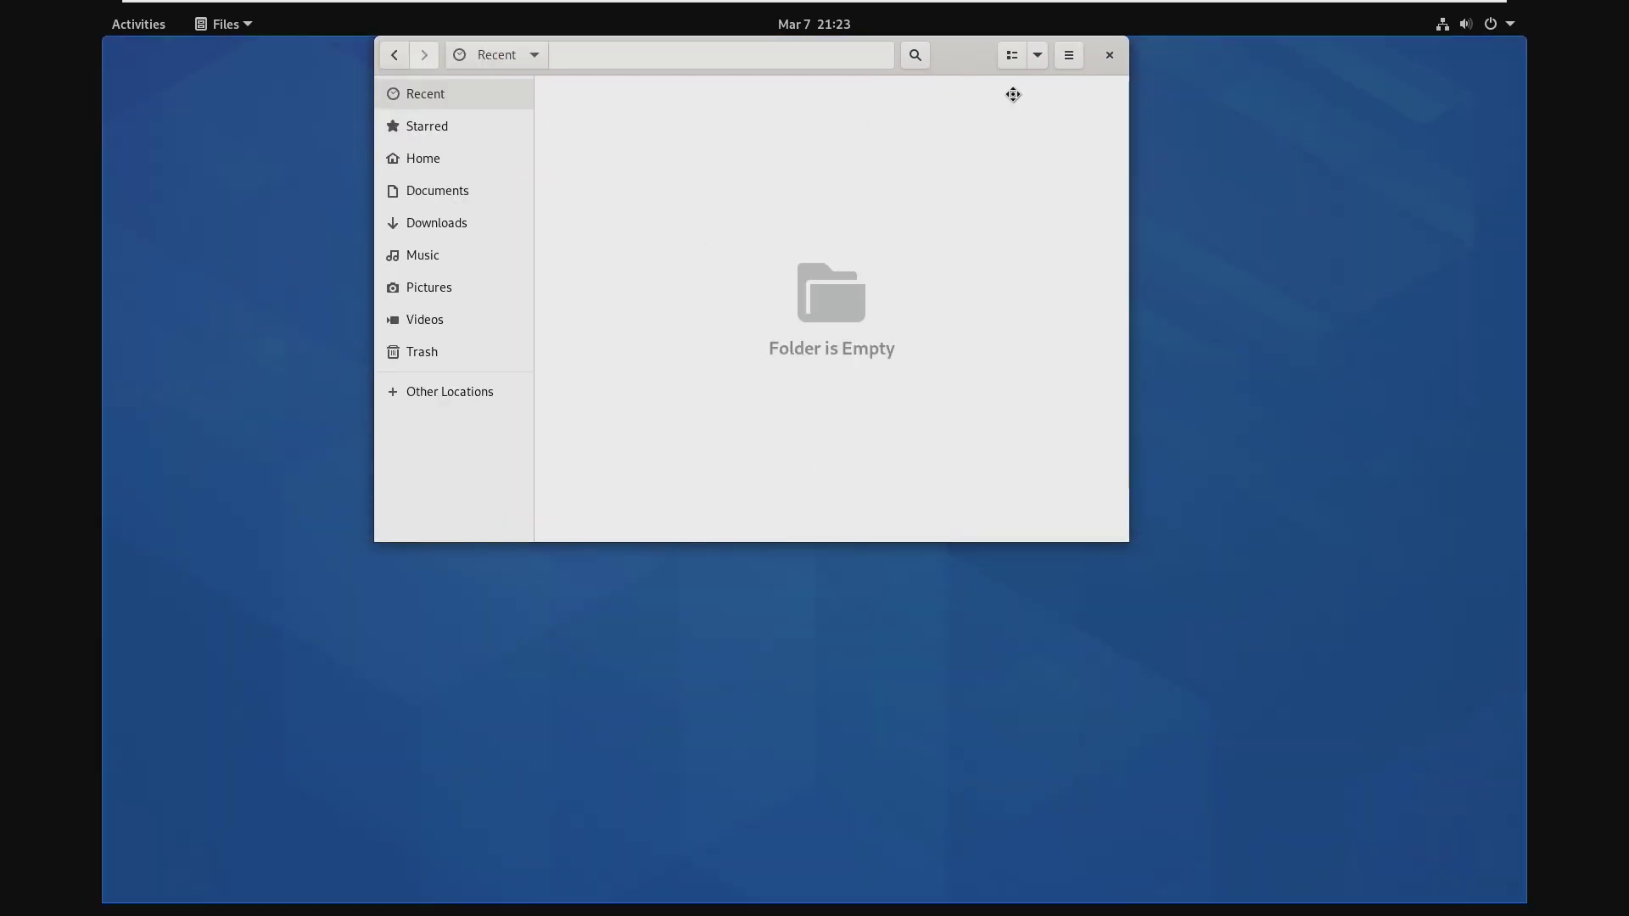
pyautogui.press('super')
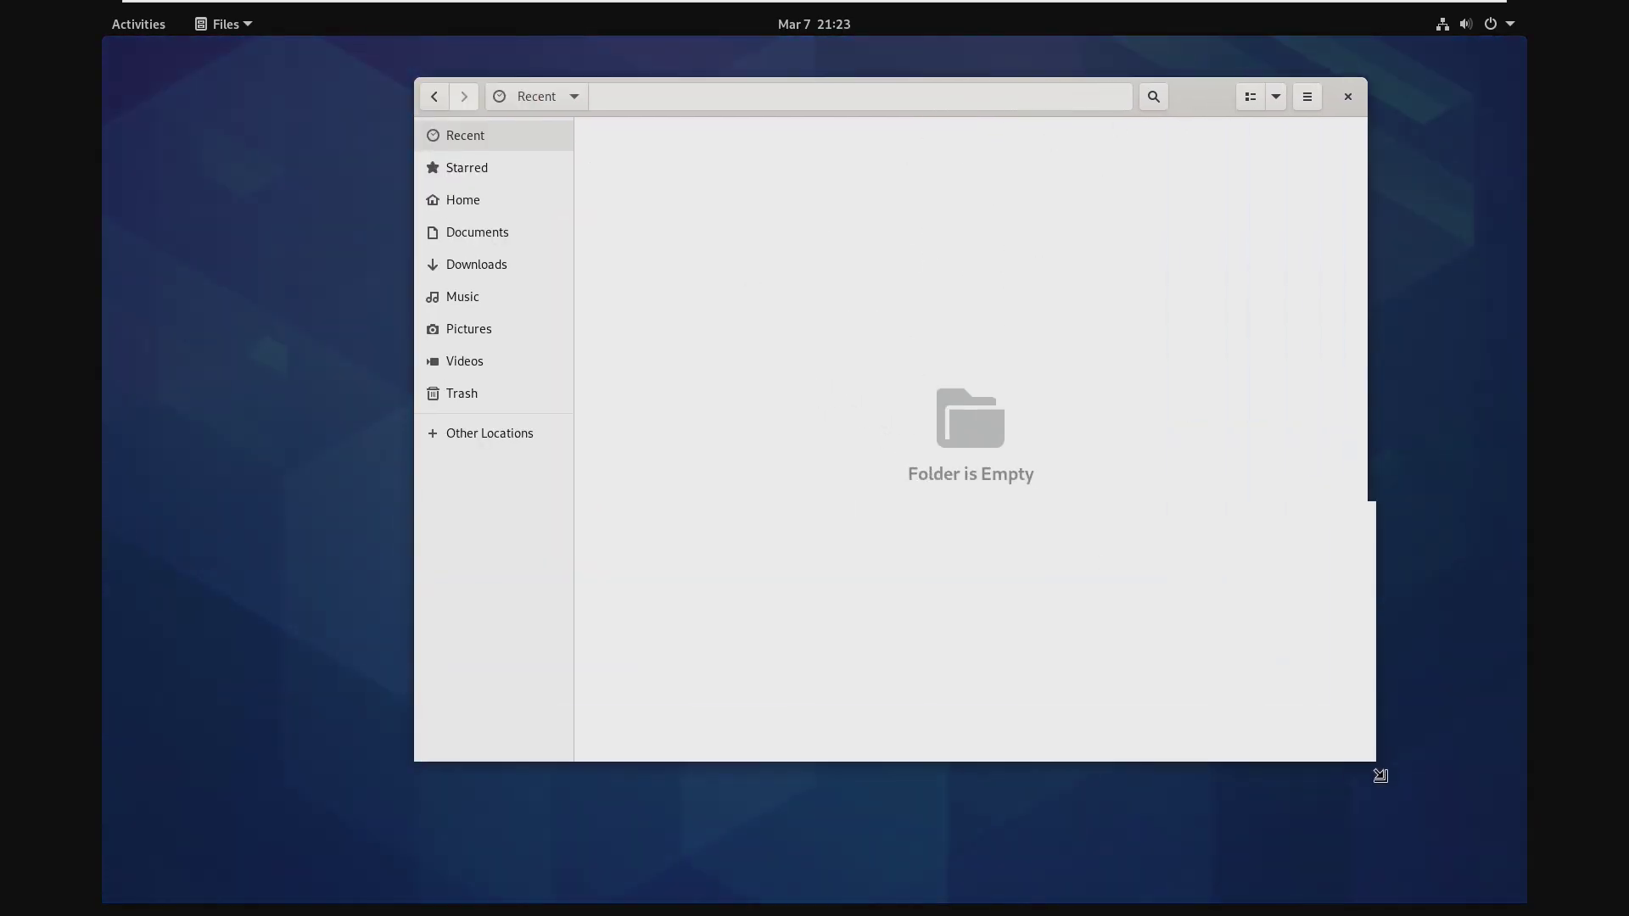
pyautogui.moveTo(1164, 584); pyautogui.dragTo(1499, 897)
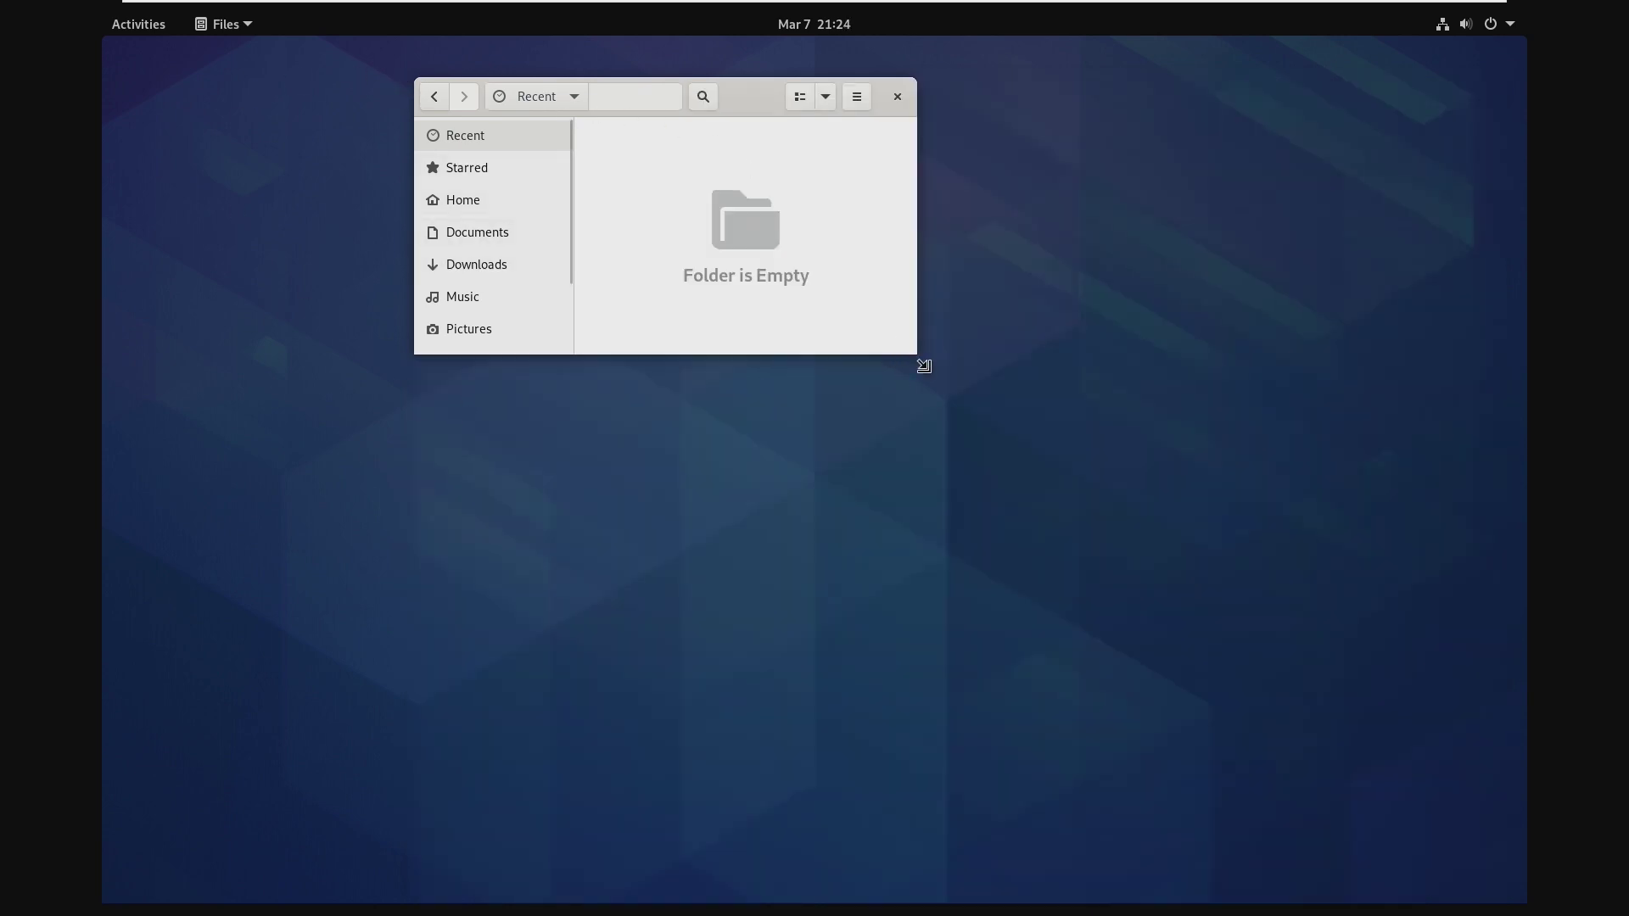
pyautogui.moveTo(909, 354); pyautogui.dragTo(1522, 884)
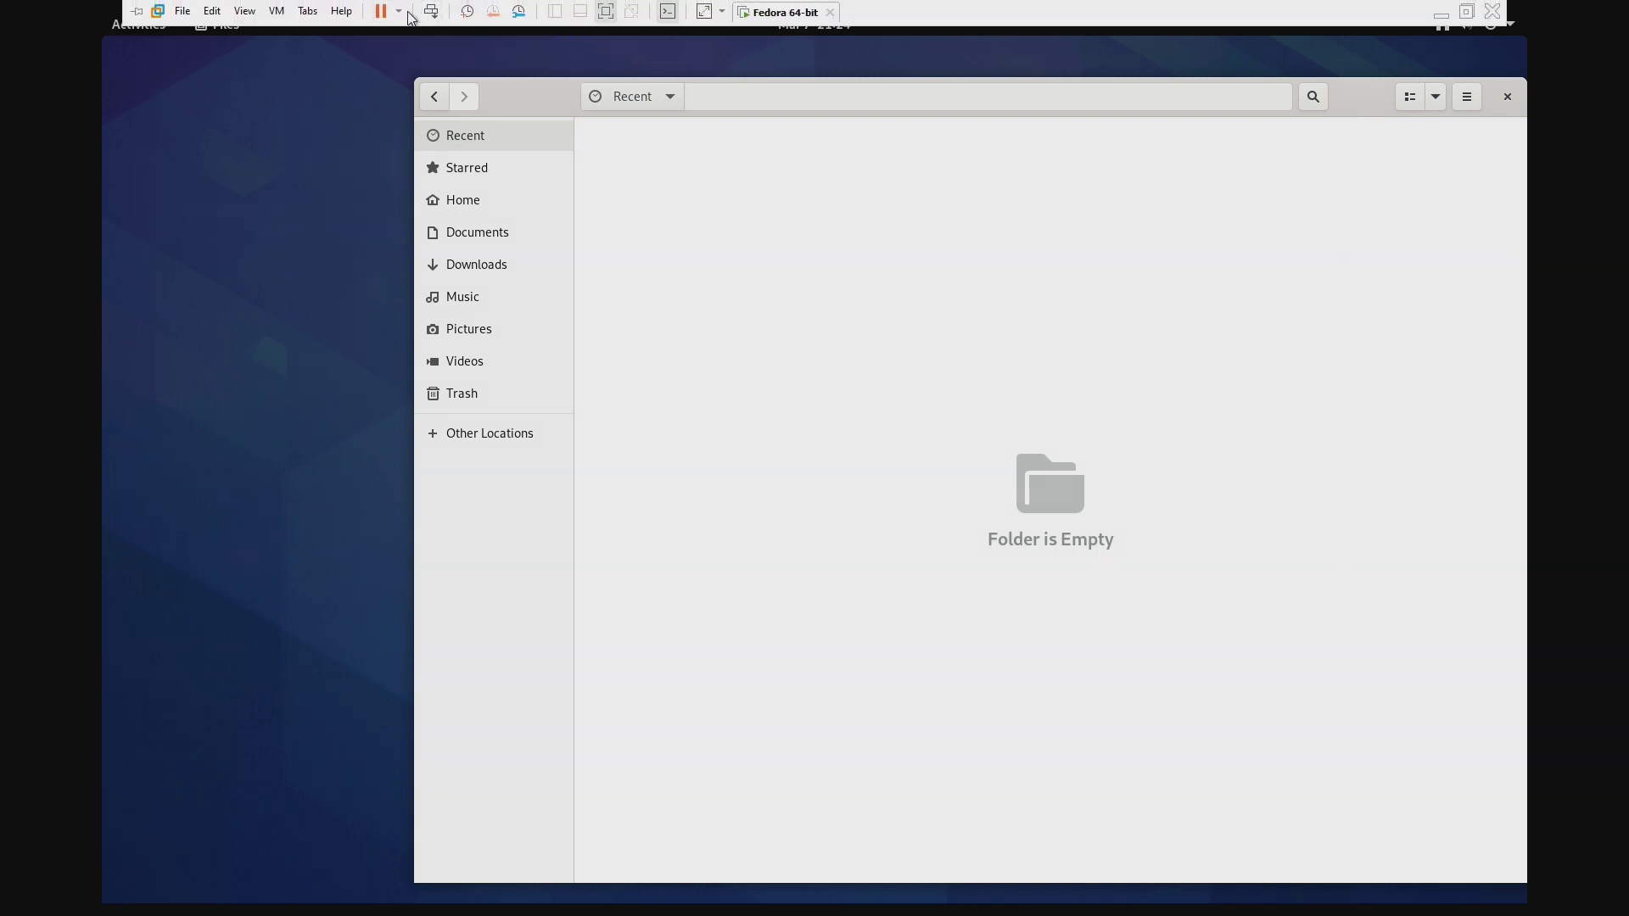
# Close the Files window, leaving the Fedora desktop empty
pyautogui.click(403, 15)
pyautogui.click(403, 172)
pyautogui.click(833, 504)
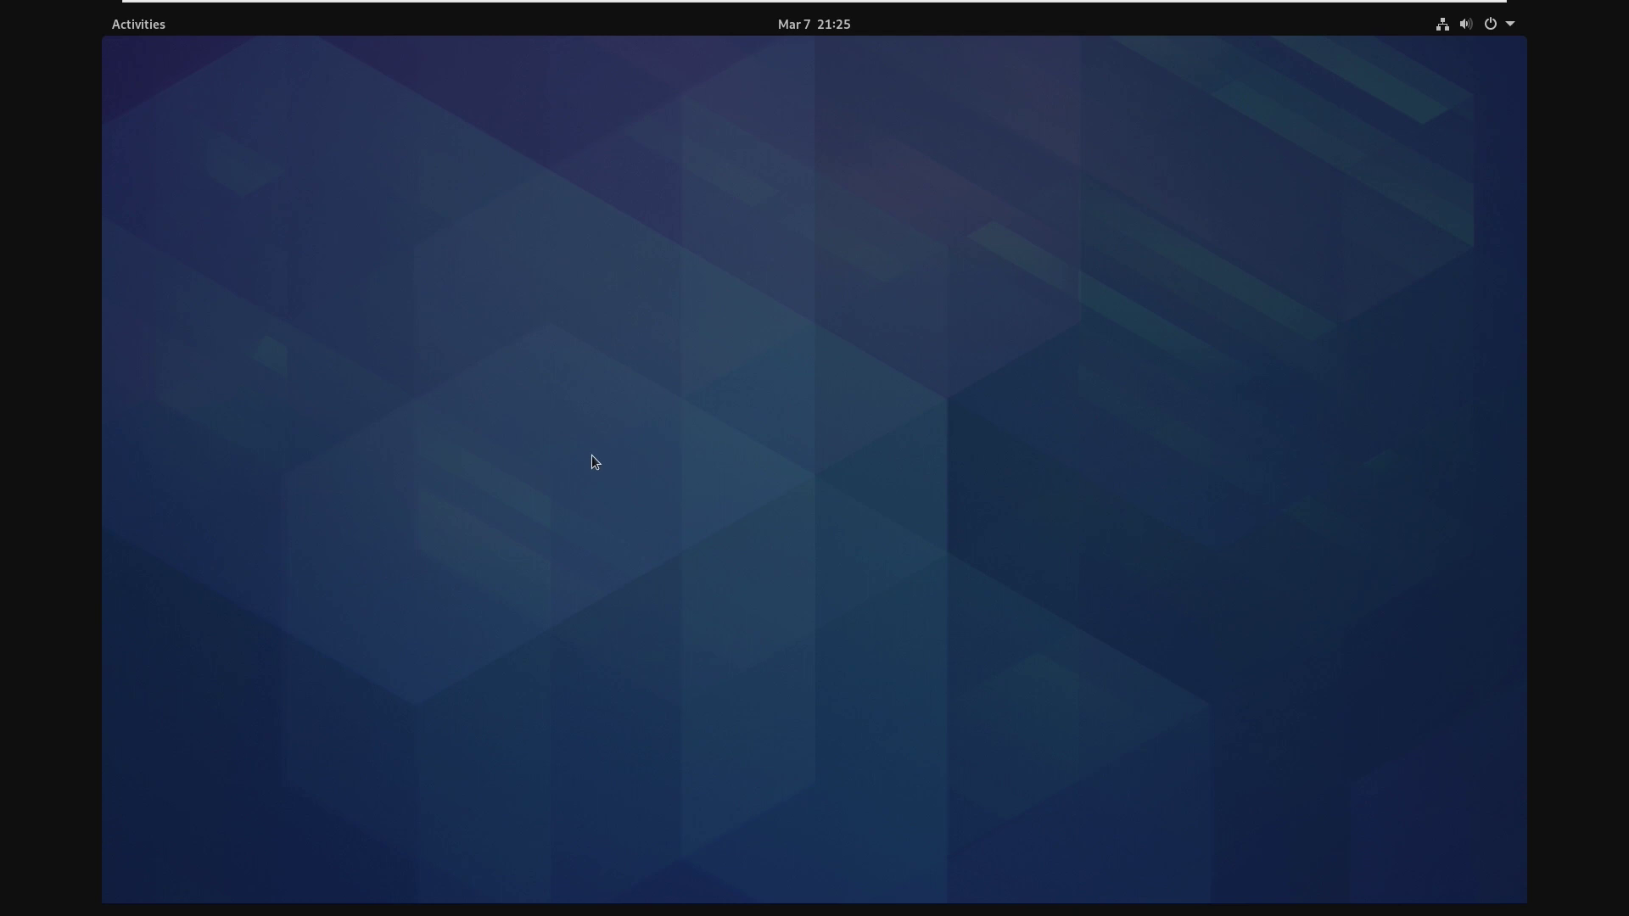
# Launch Files from the Activities dash at Home and move its window left
pyautogui.click(138, 23)
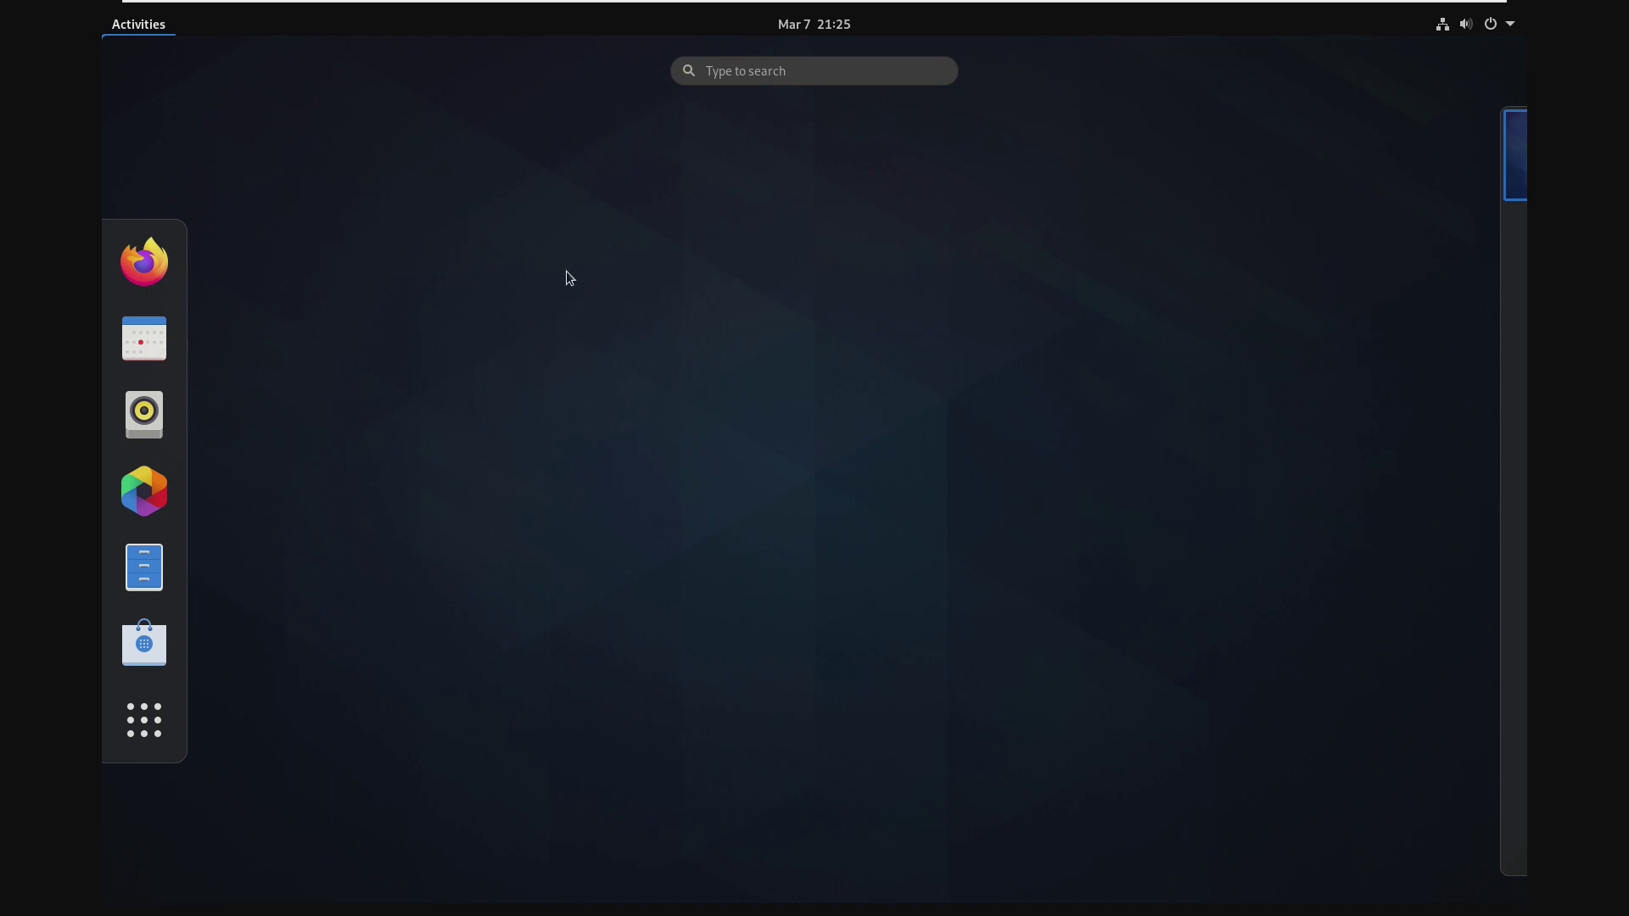
pyautogui.click(143, 568)
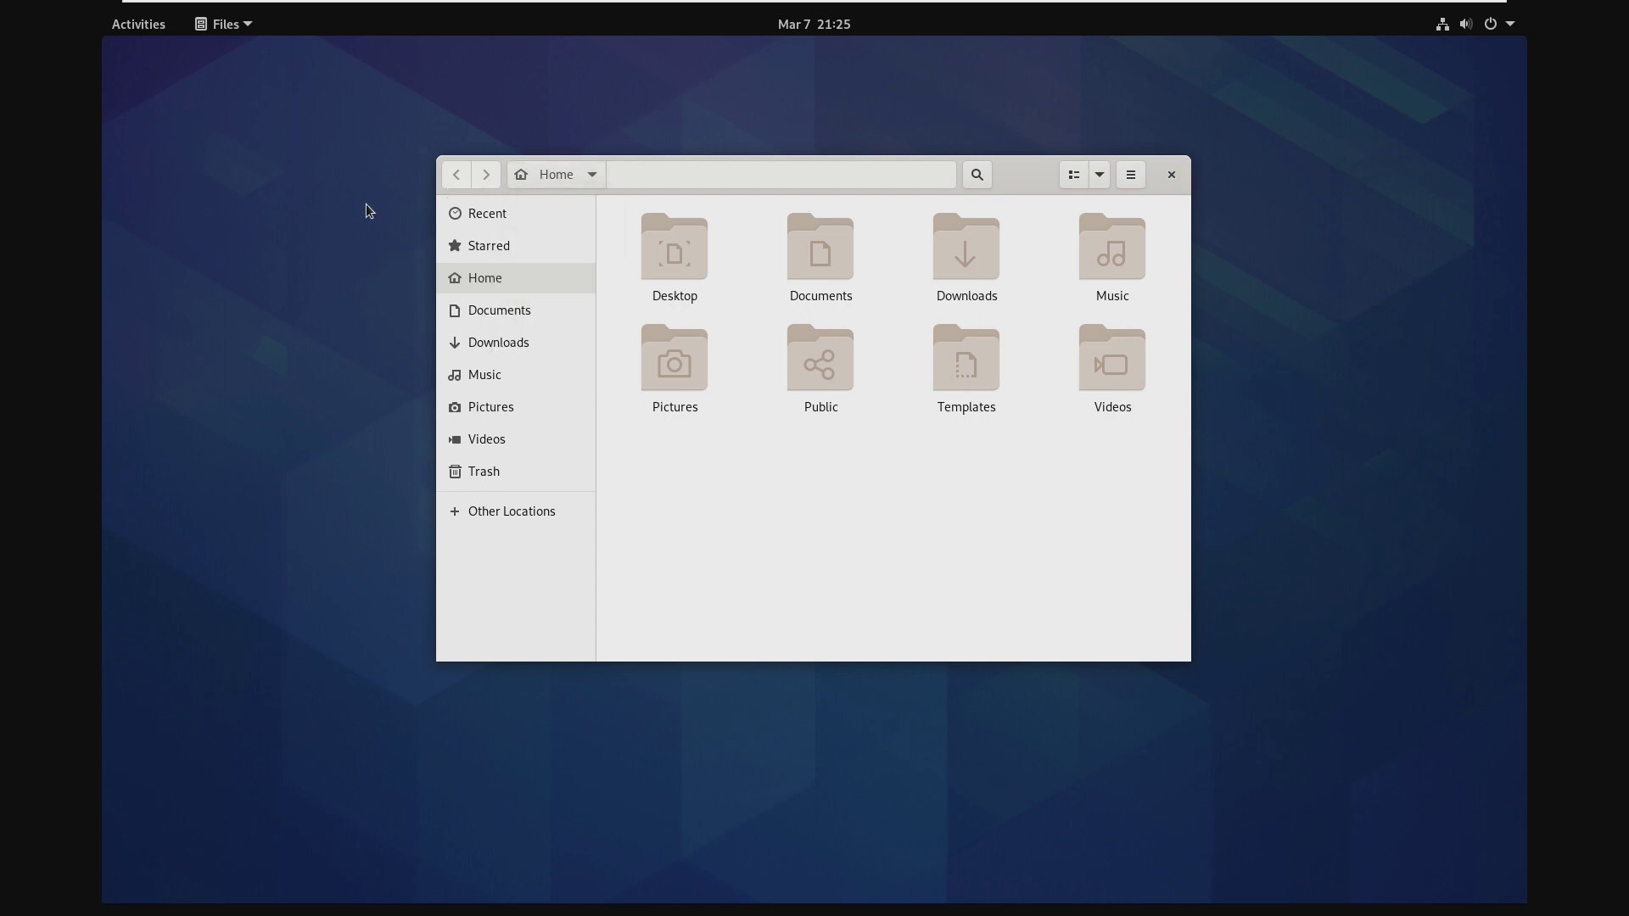
pyautogui.click(592, 175)
pyautogui.click(673, 188)
pyautogui.moveTo(964, 177); pyautogui.dragTo(811, 165)
# Check the Home path button's actions, then open search within Home
pyautogui.rightClick(408, 157)
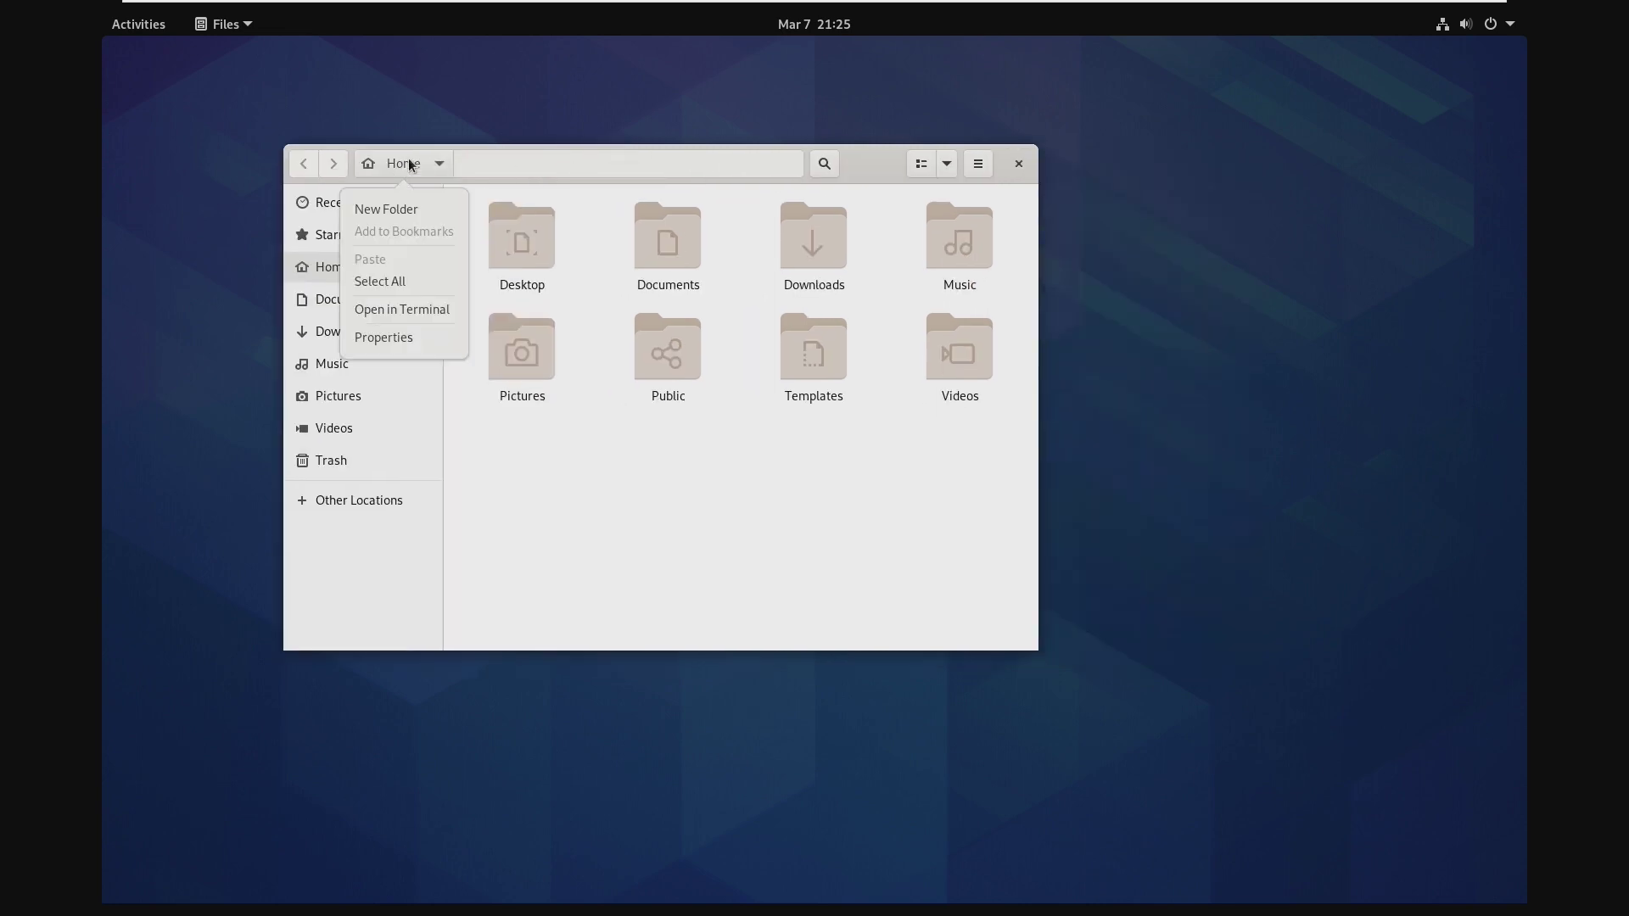
pyautogui.click(424, 158)
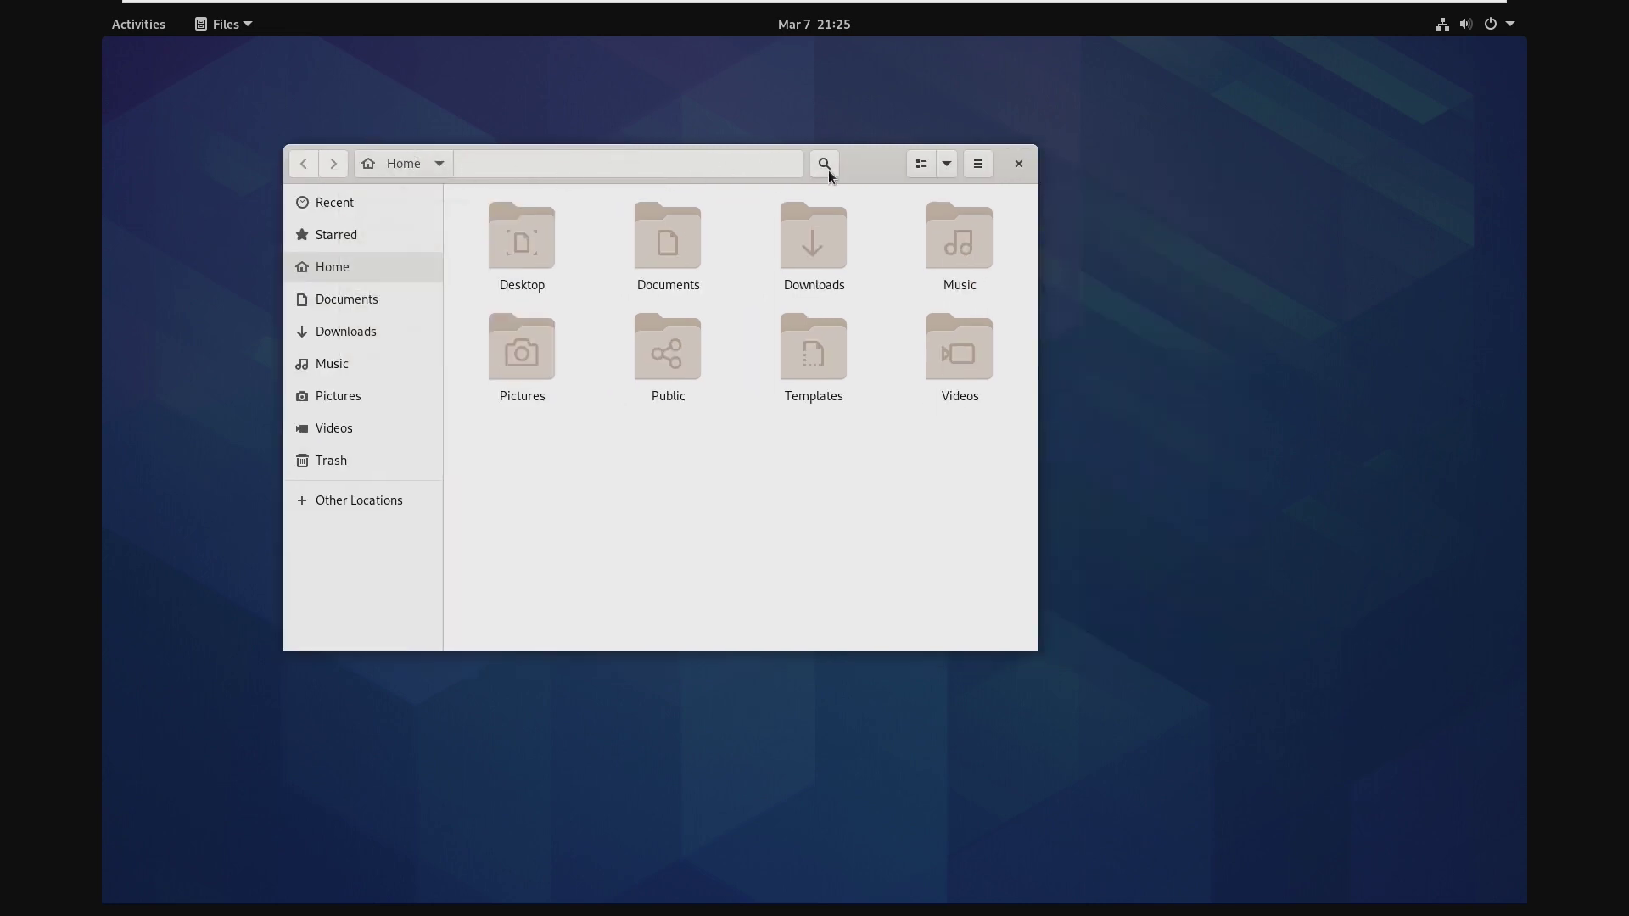
pyautogui.click(824, 163)
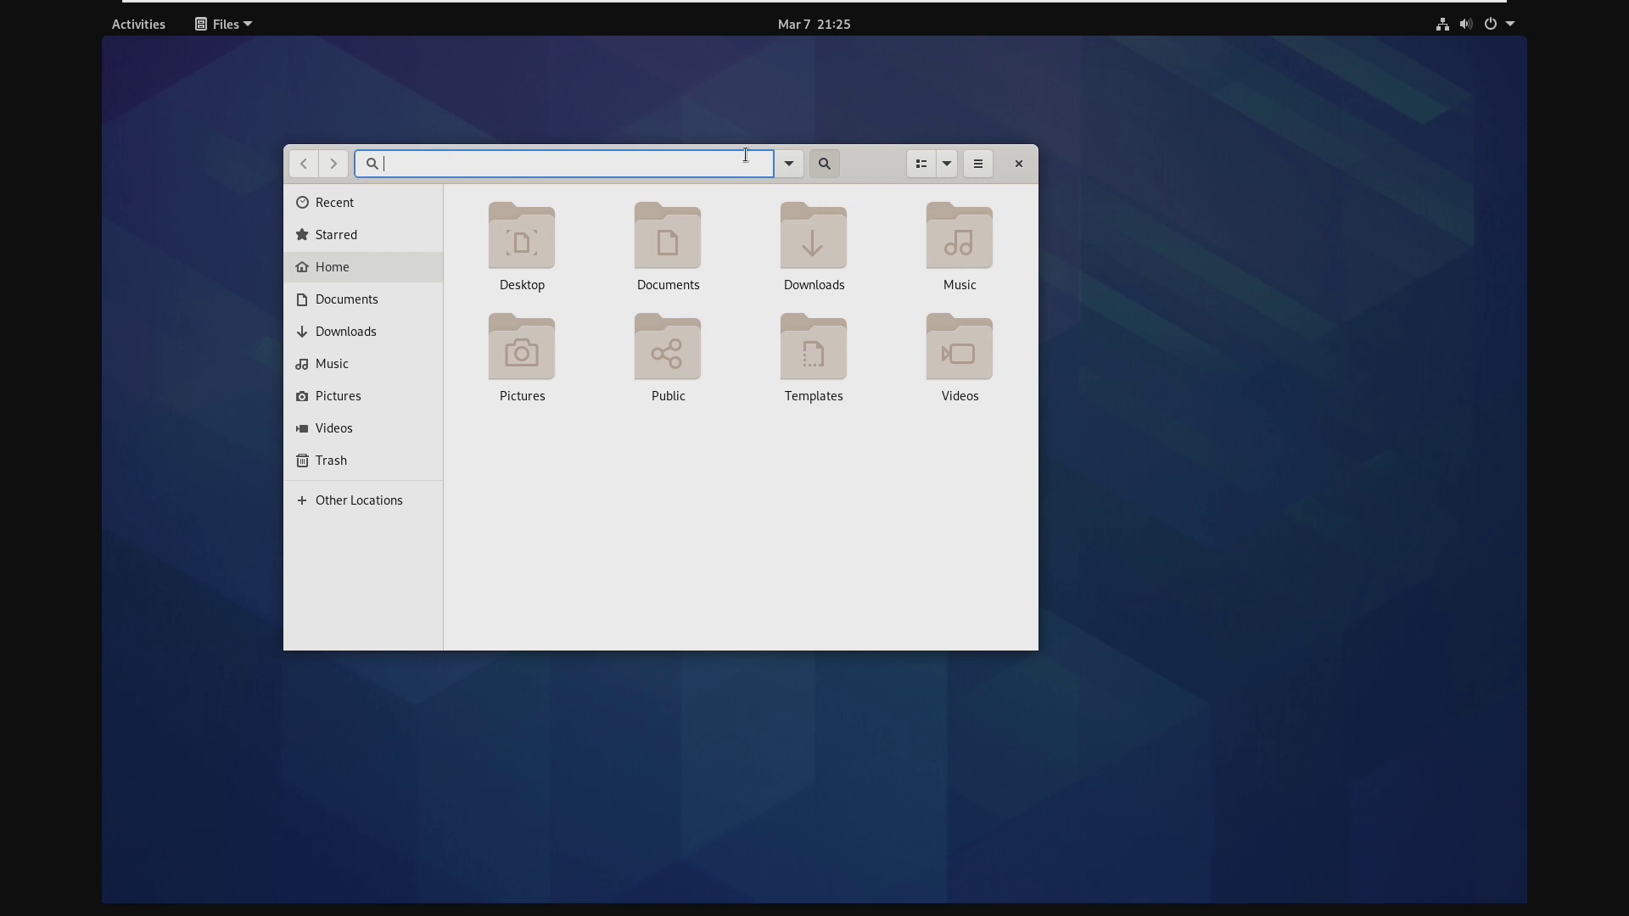
# Close the search, switch Home to list view, and open the view options
pyautogui.click(824, 163)
pyautogui.click(921, 164)
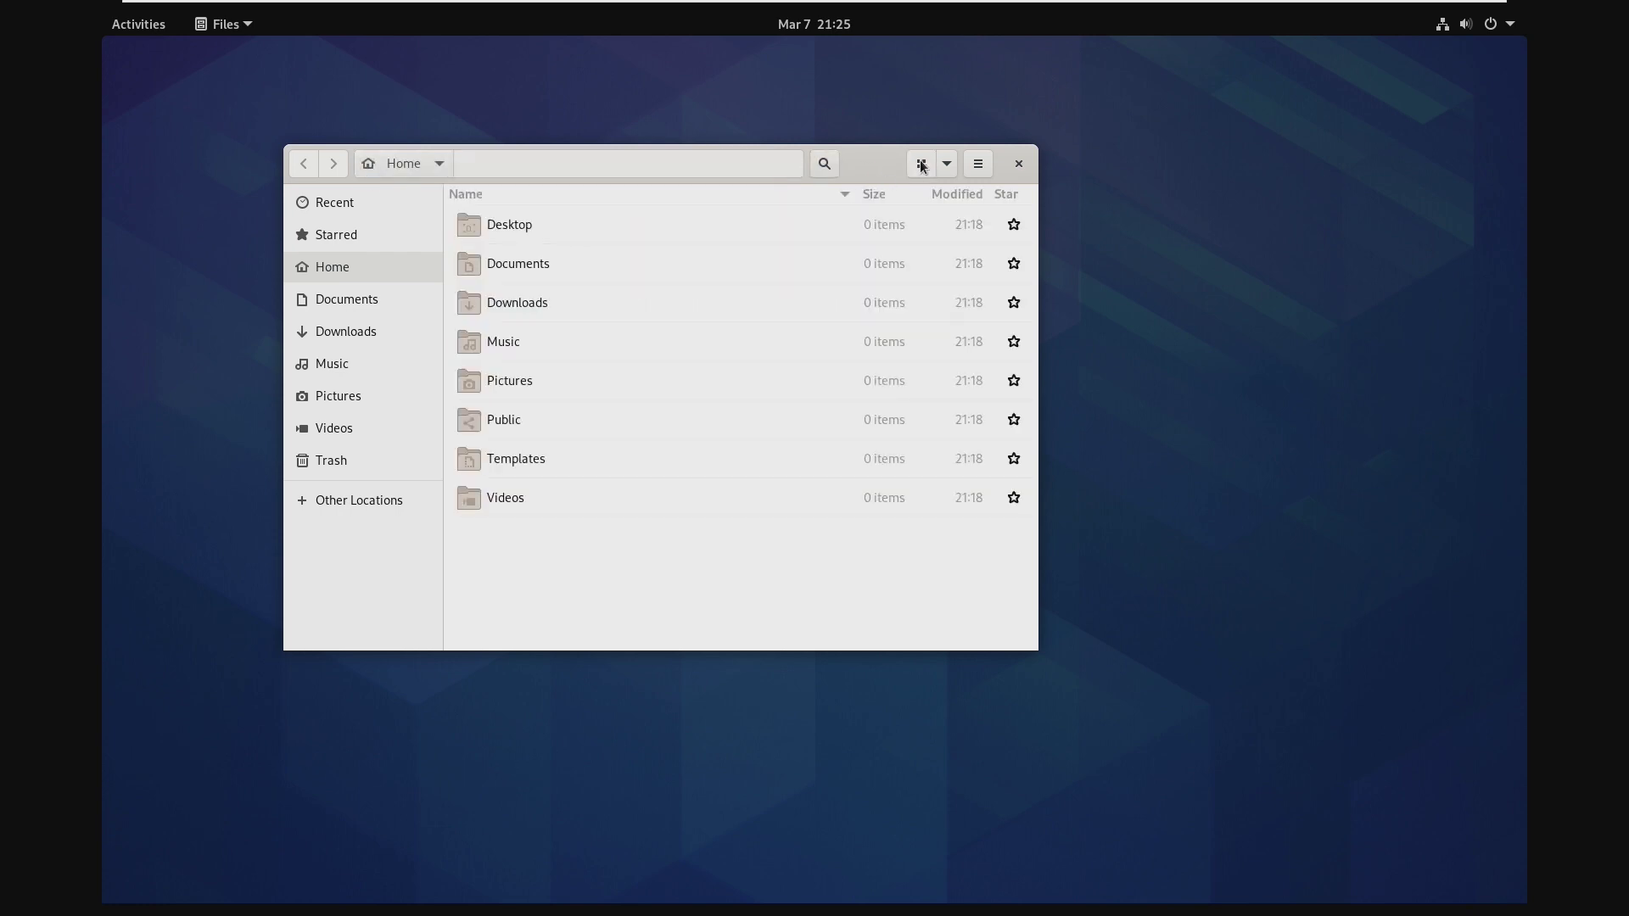
pyautogui.click(947, 164)
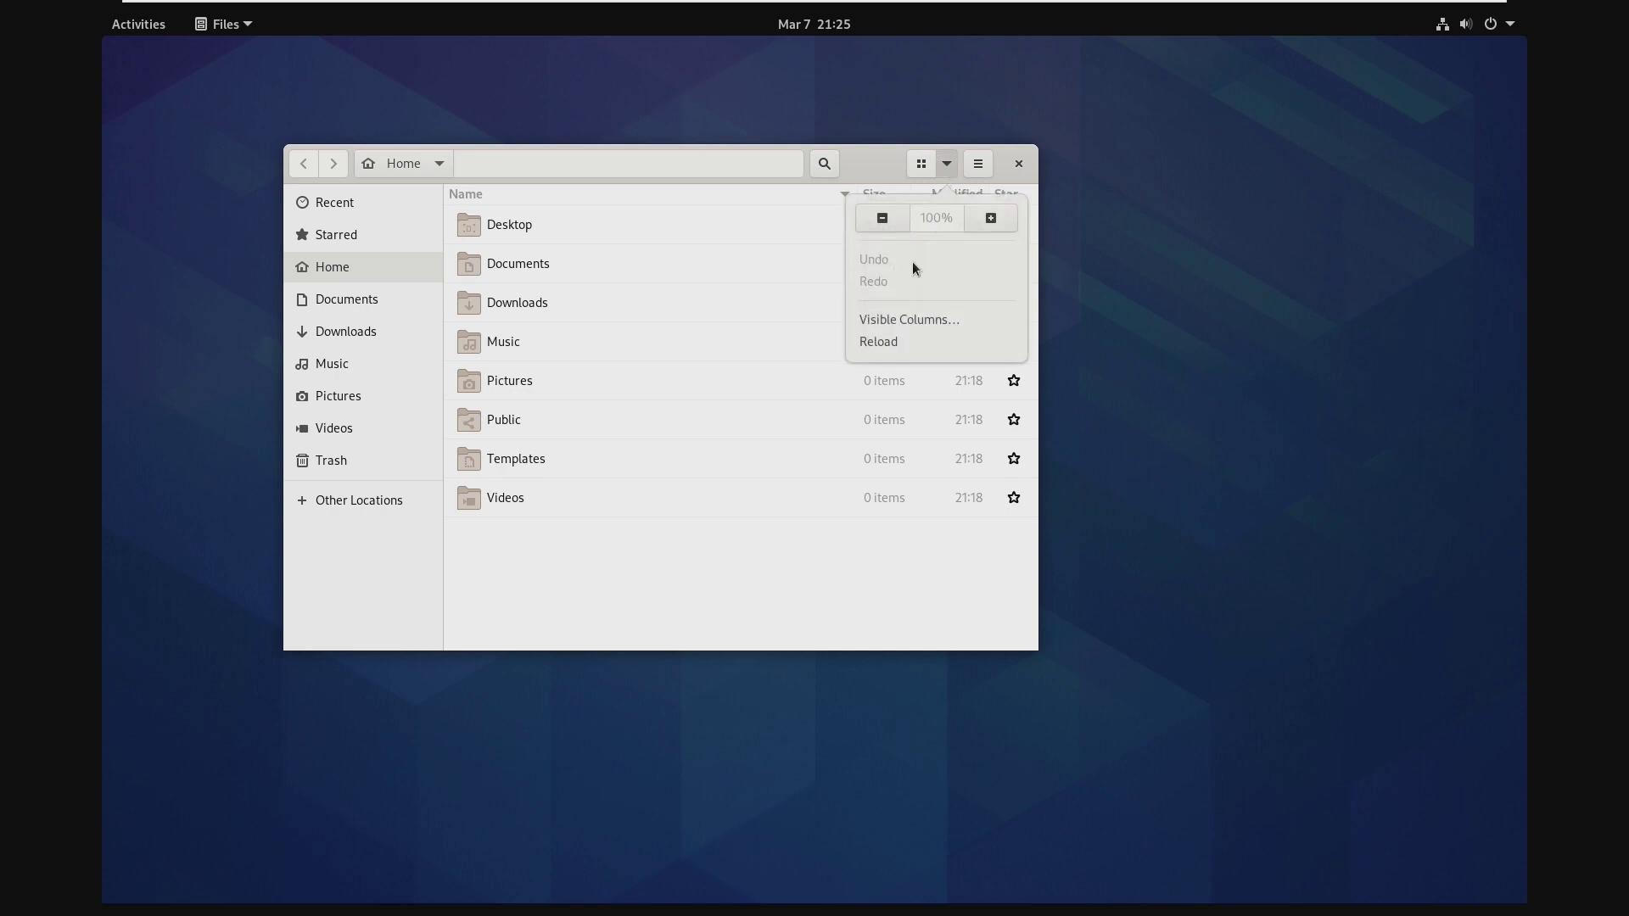
# Cycle the list zoom between 50%, 100% and 200%, ending at 100%
pyautogui.click(883, 217)
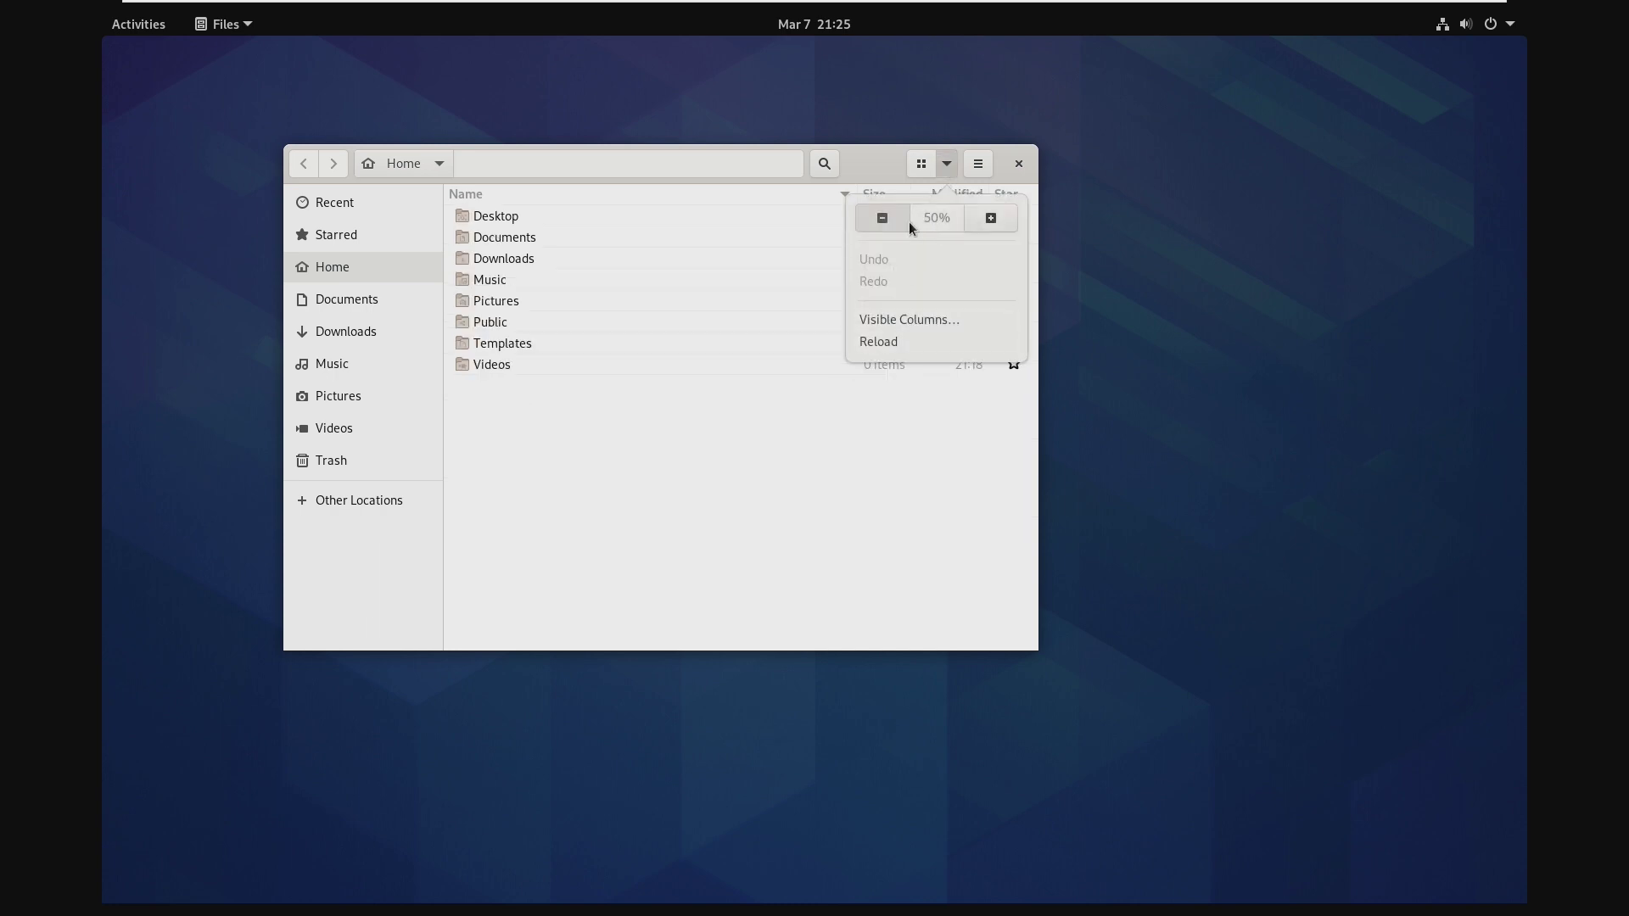
pyautogui.click(992, 217)
pyautogui.click(882, 217)
pyautogui.click(991, 218)
pyautogui.click(992, 218)
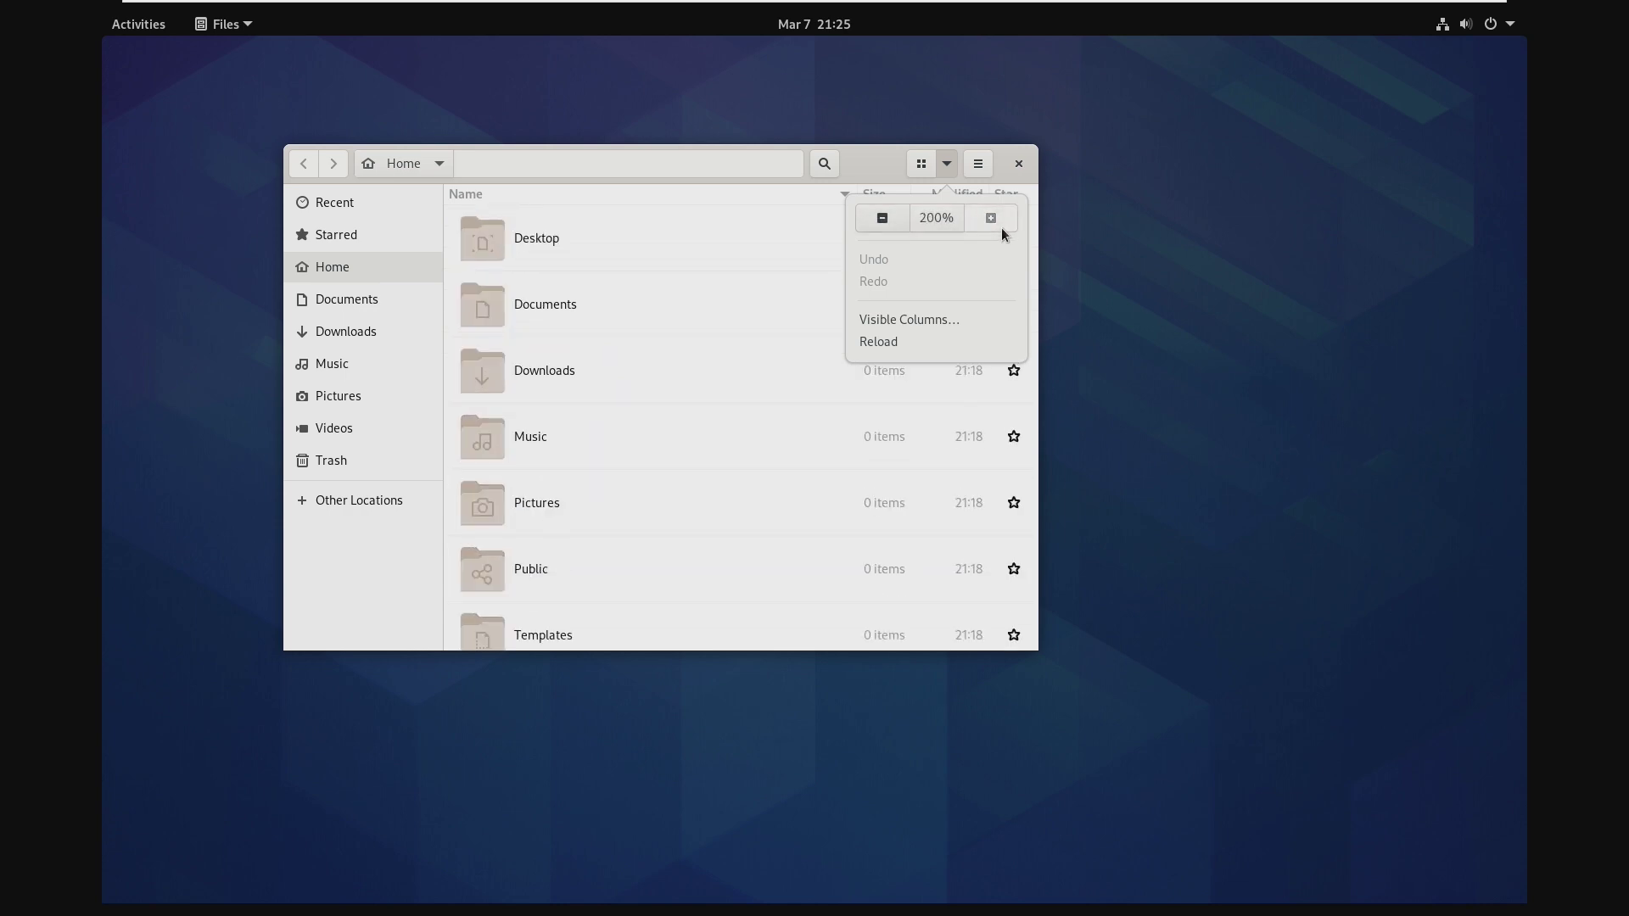
pyautogui.click(882, 217)
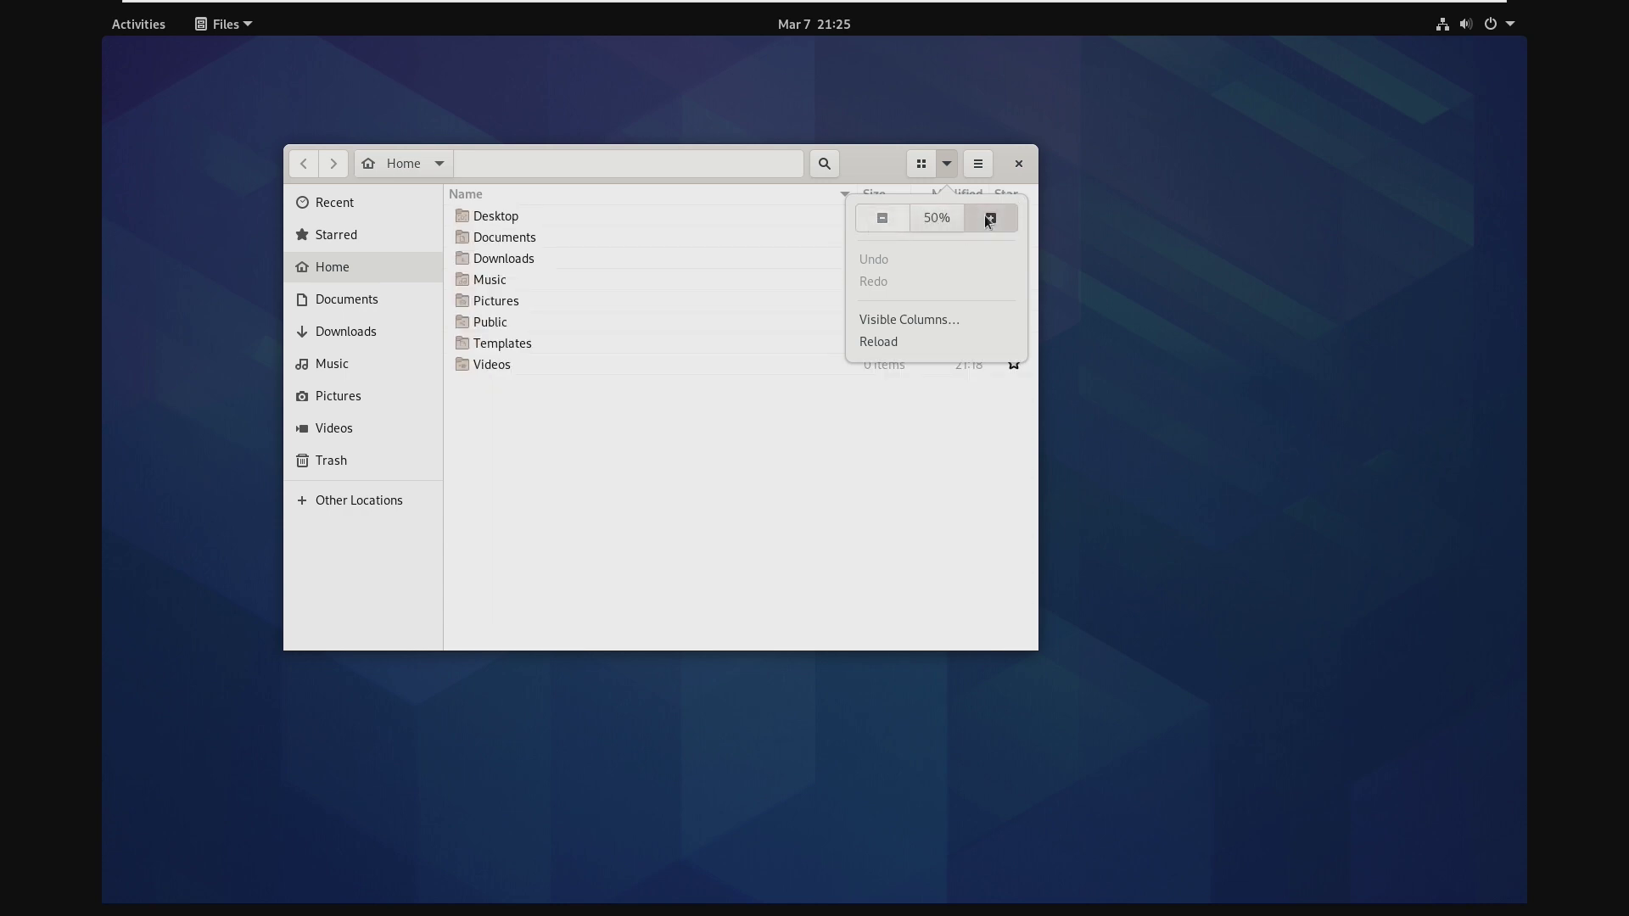
pyautogui.click(991, 219)
pyautogui.click(990, 219)
pyautogui.click(882, 218)
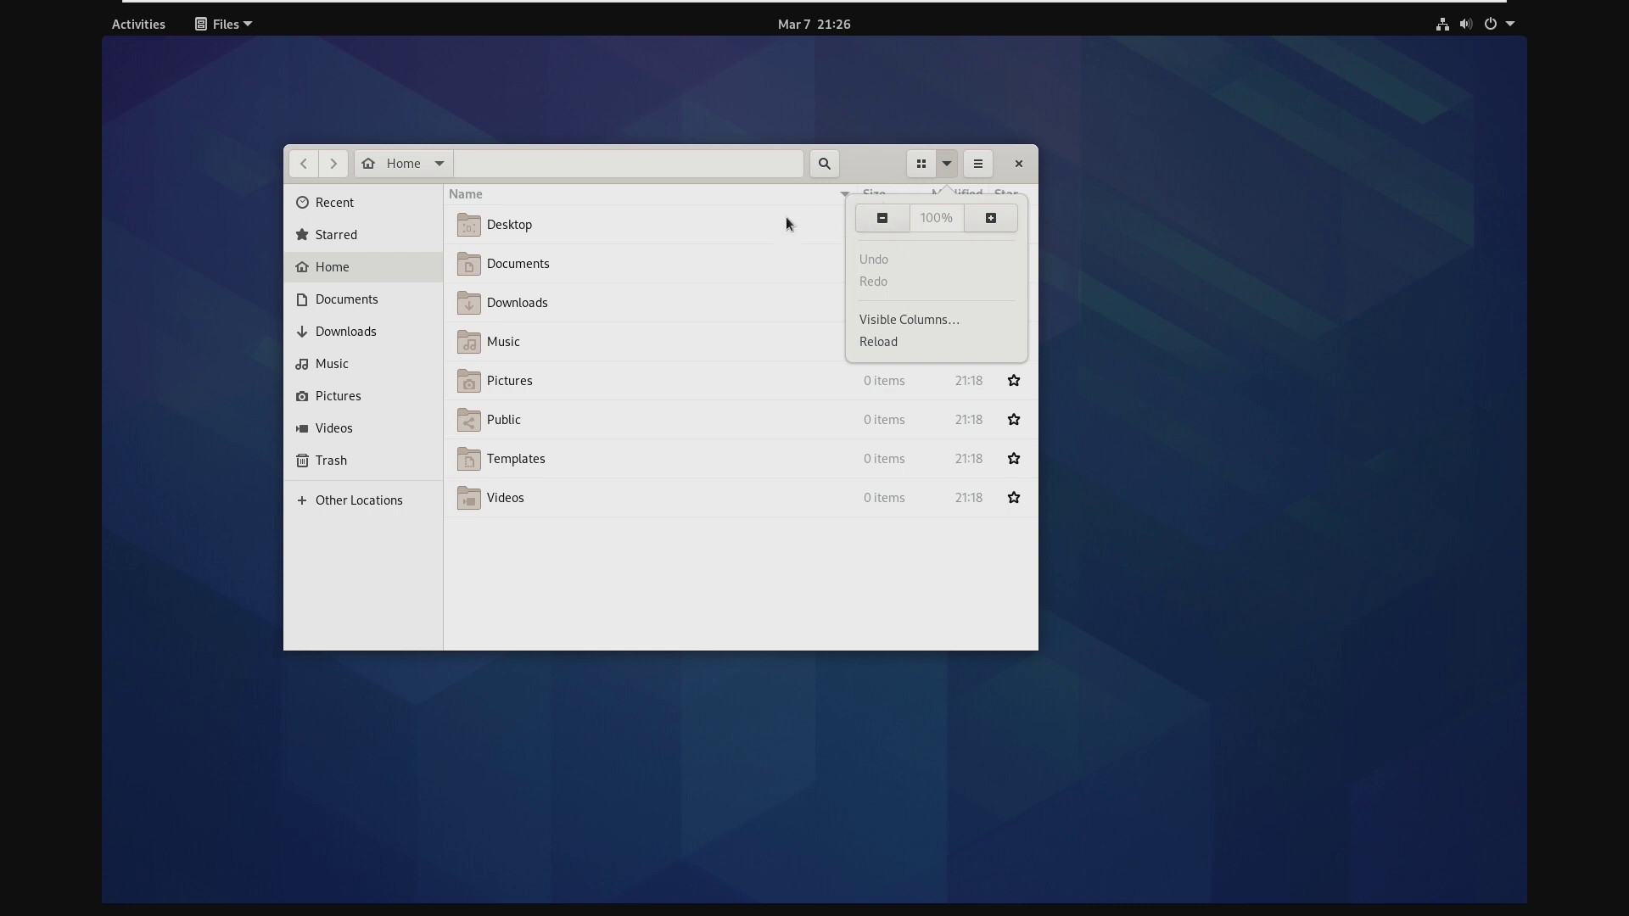
# Open a second Files window and add several new Home tabs
pyautogui.click(884, 178)
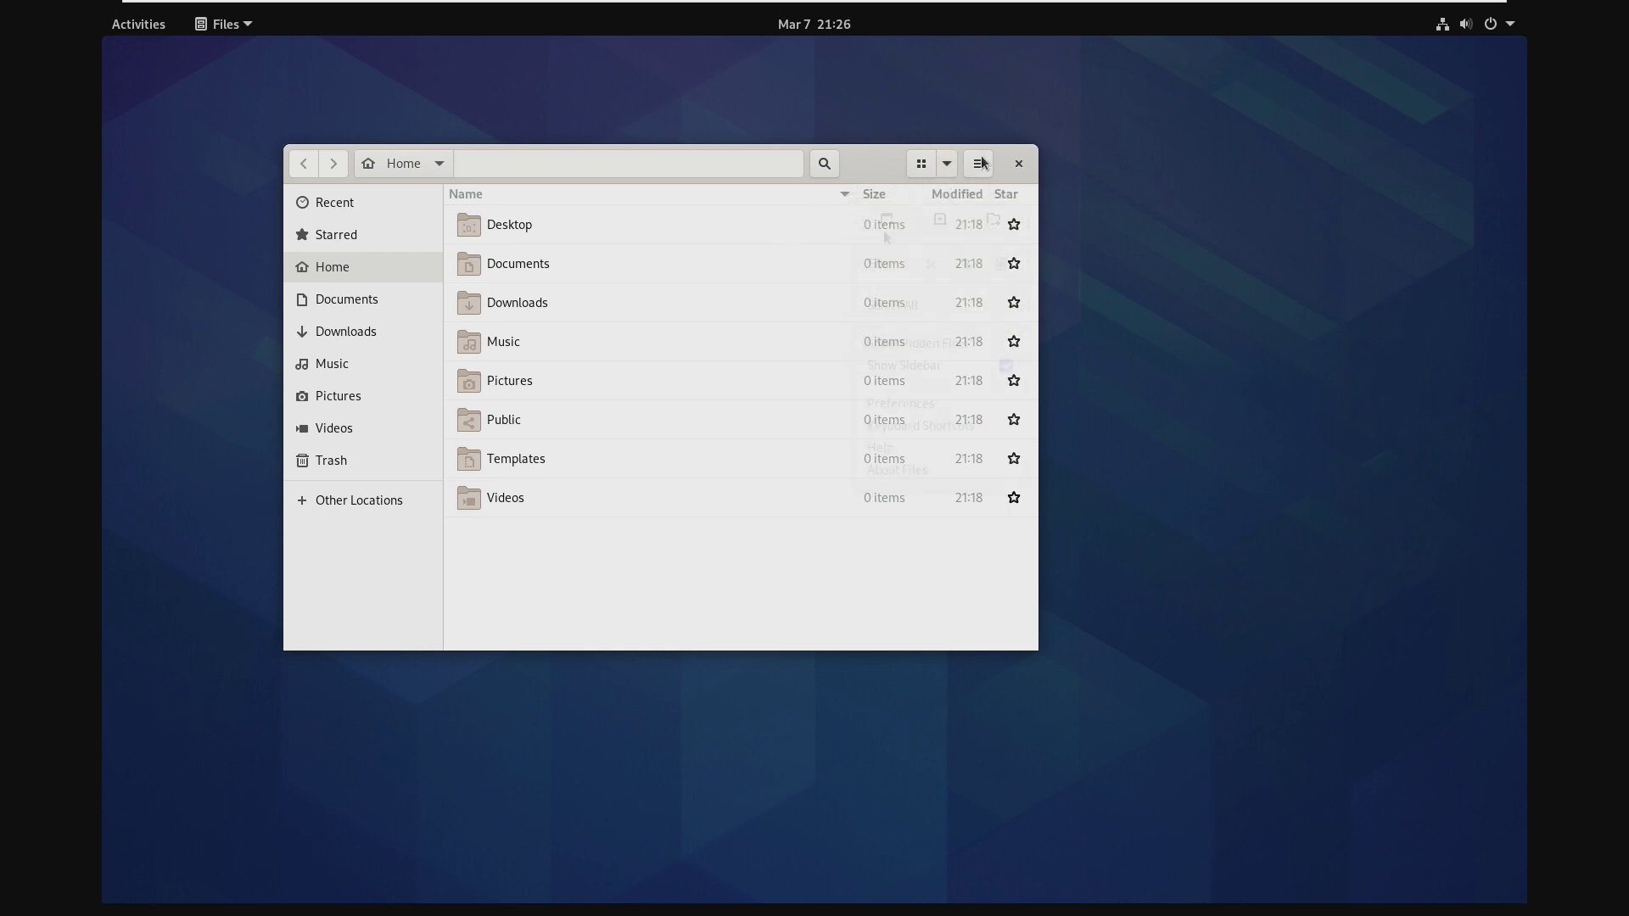
pyautogui.click(977, 162)
pyautogui.click(887, 220)
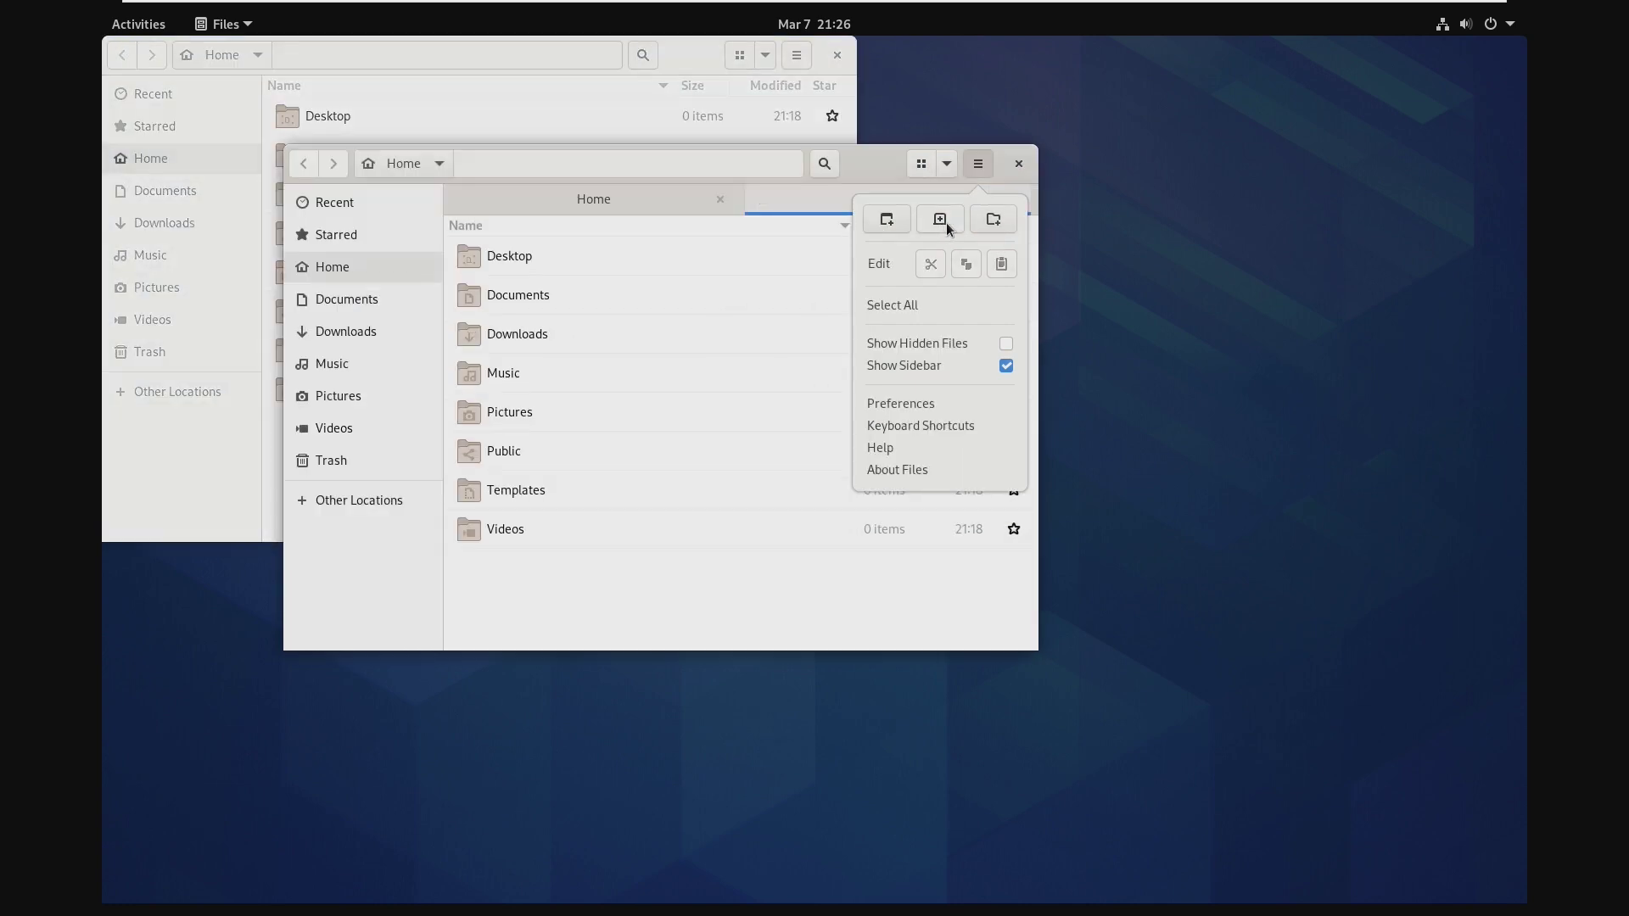
pyautogui.click(940, 220)
pyautogui.click(940, 220)
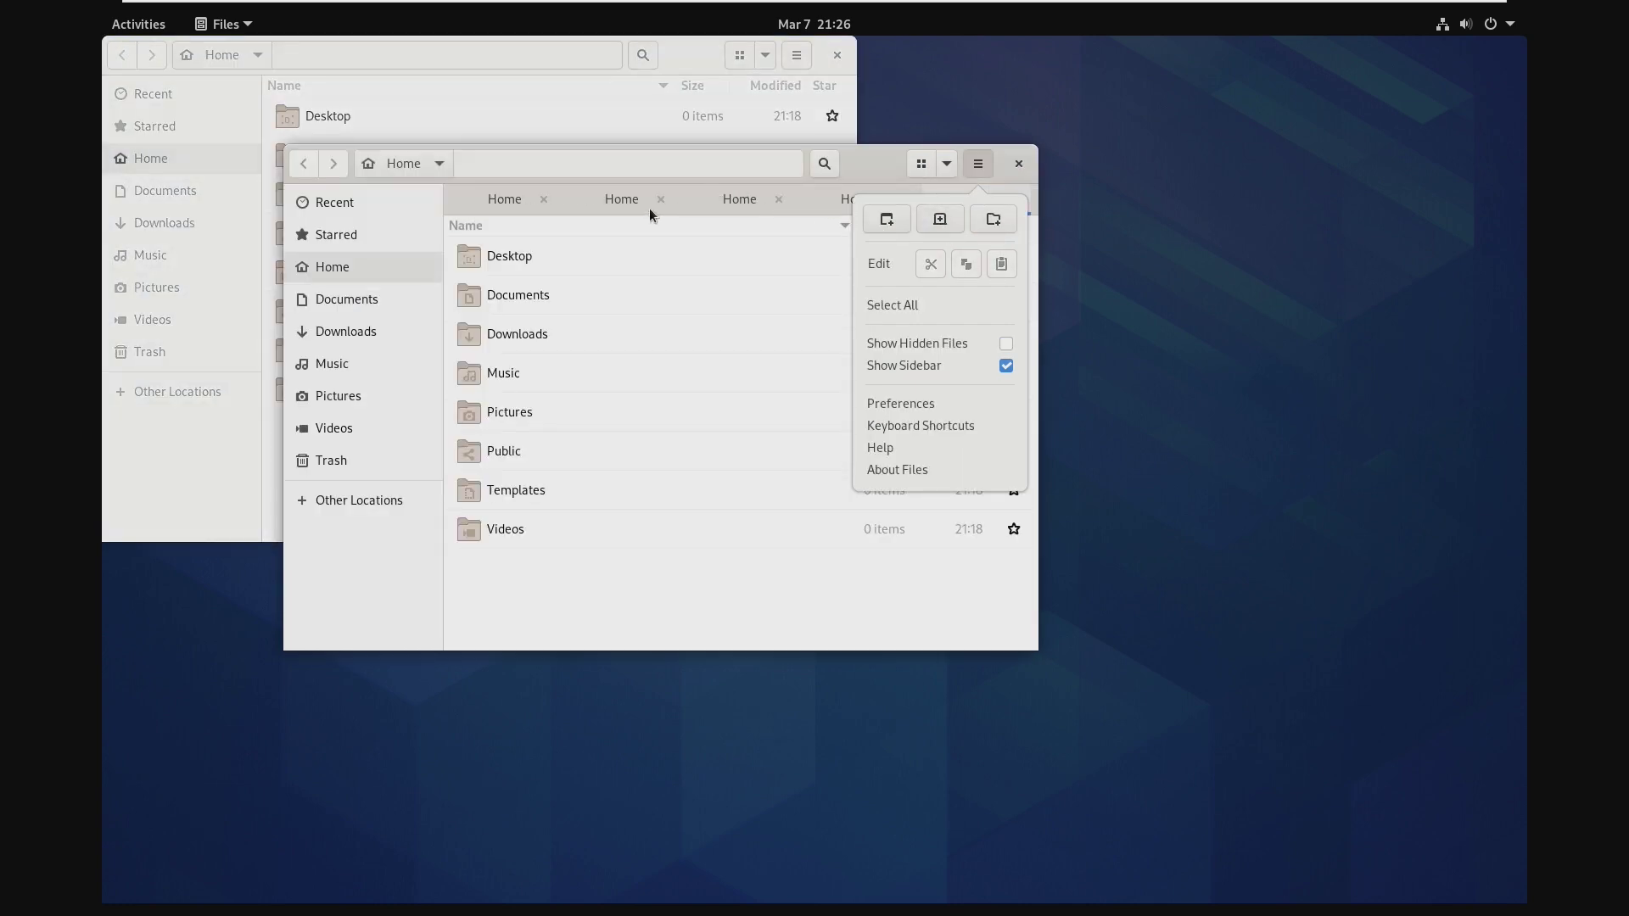
# Close the background Files window and cancel the new-folder prompt
pyautogui.moveTo(859, 179); pyautogui.dragTo(872, 177)
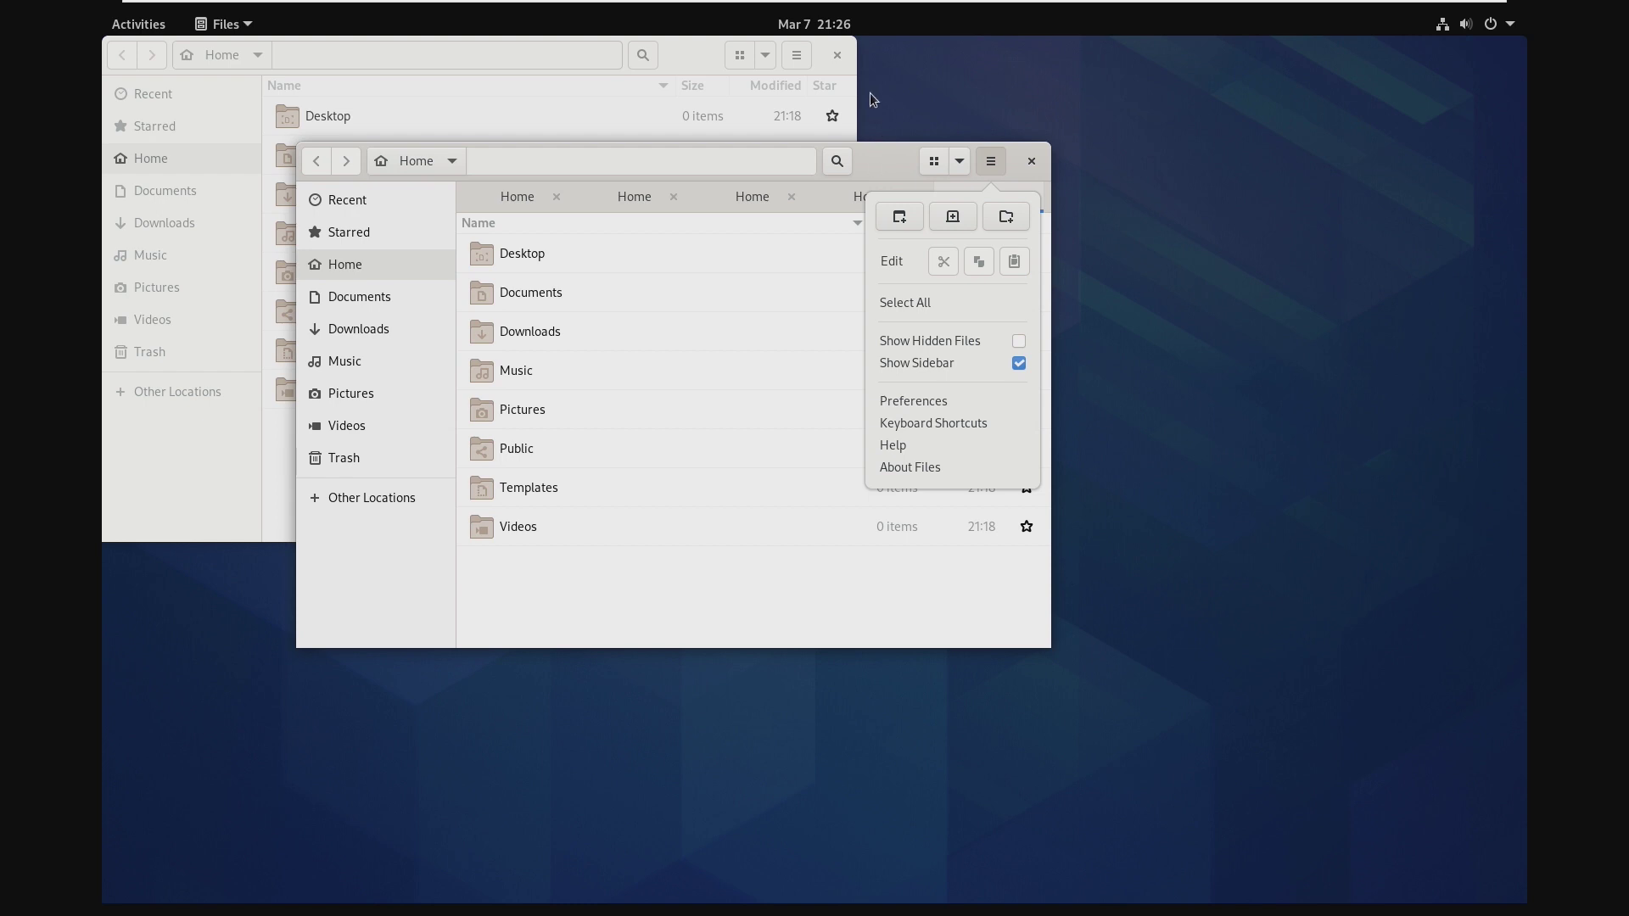
pyautogui.click(837, 54)
pyautogui.click(1006, 218)
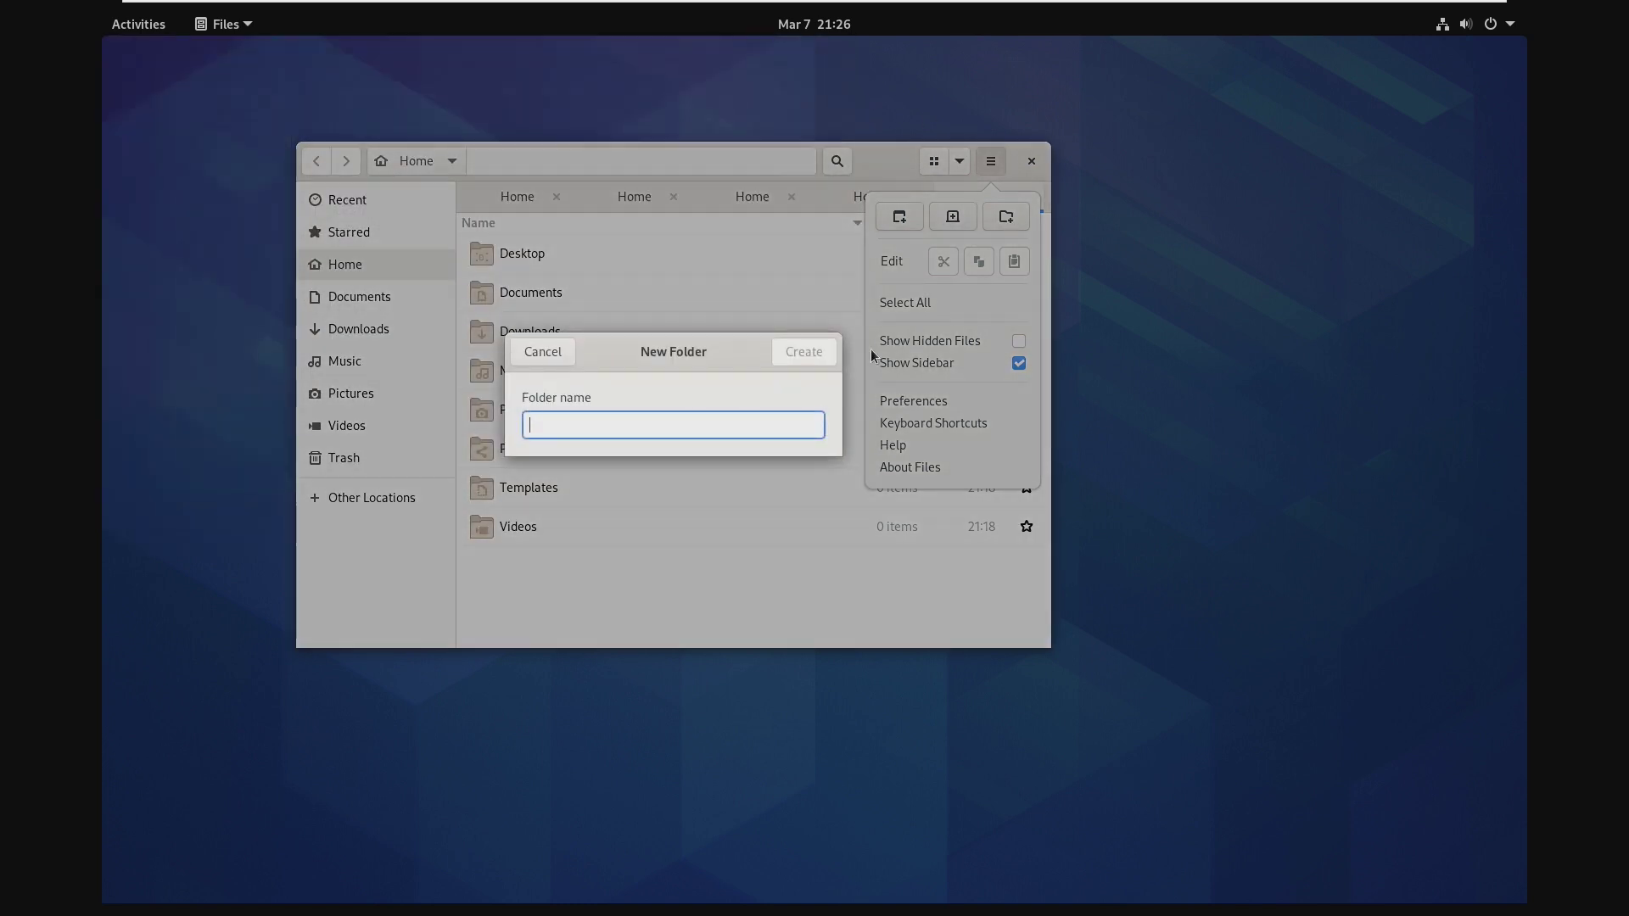
pyautogui.click(547, 355)
pyautogui.click(990, 161)
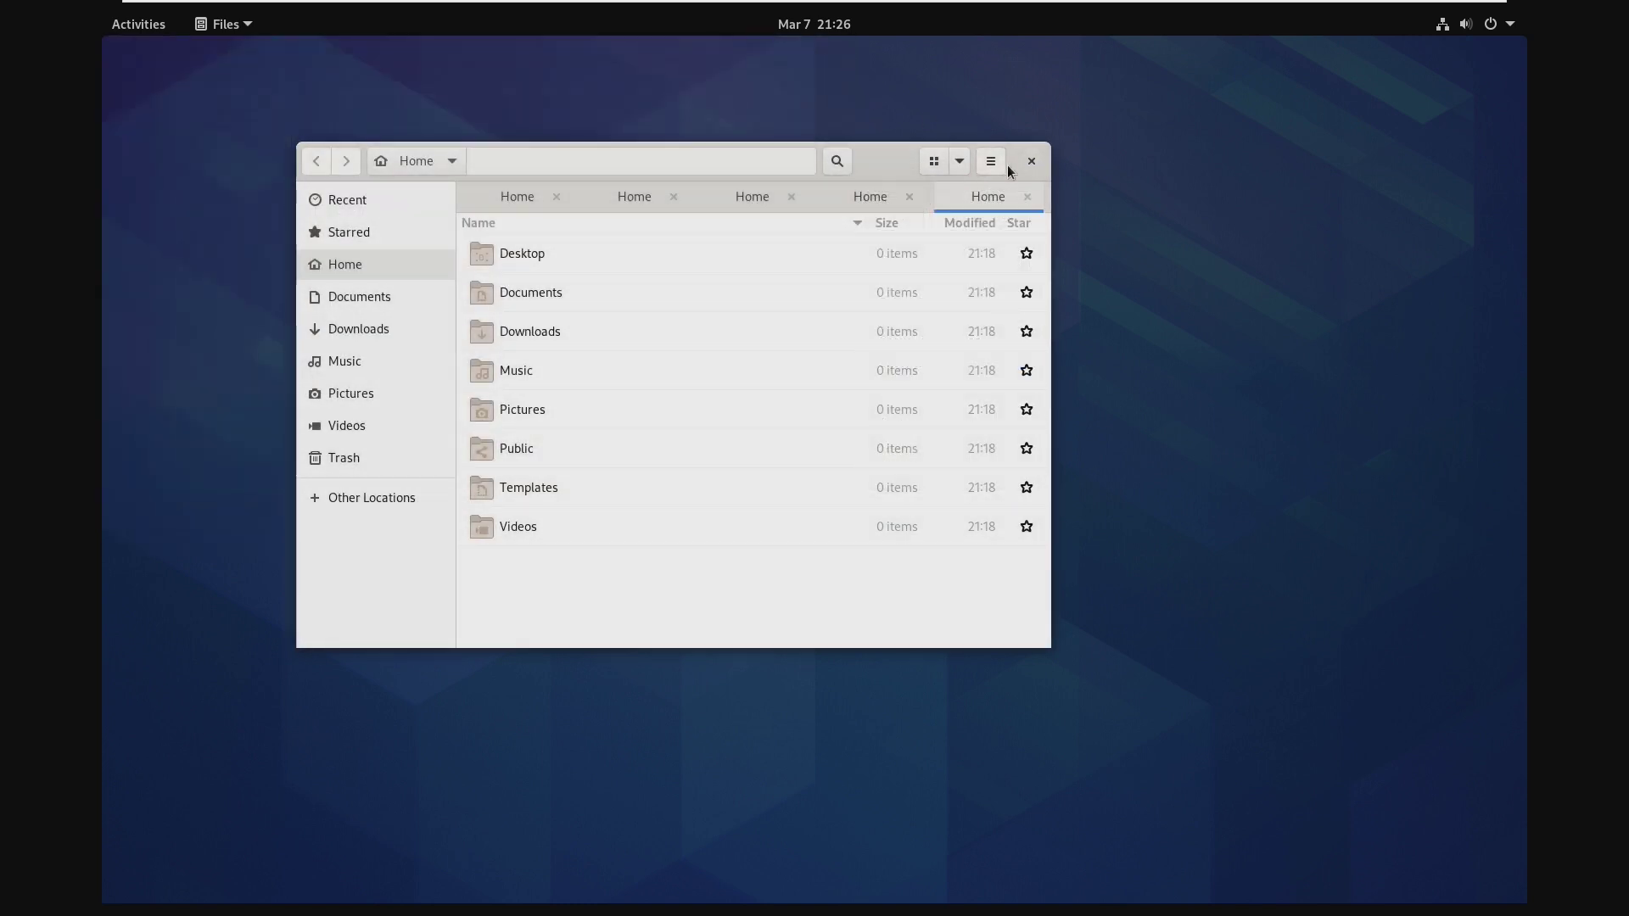
# Maximize the Files window from its header menu, then minimize it
pyautogui.rightClick(909, 165)
pyautogui.click(866, 158)
pyautogui.rightClick(895, 168)
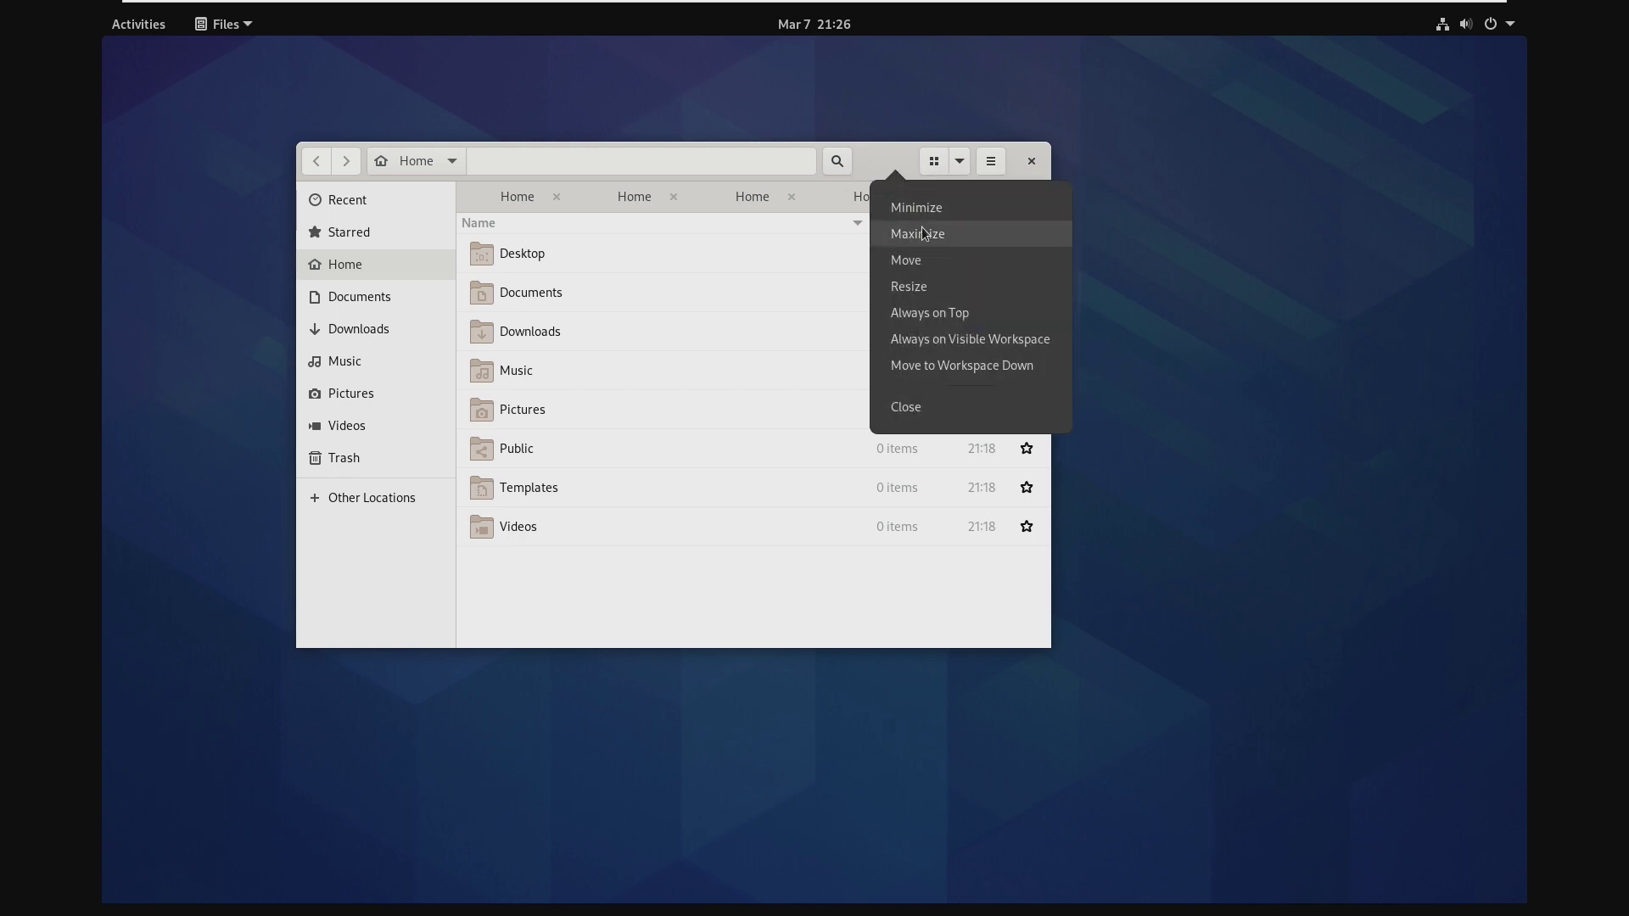
pyautogui.click(923, 232)
pyautogui.rightClick(1267, 91)
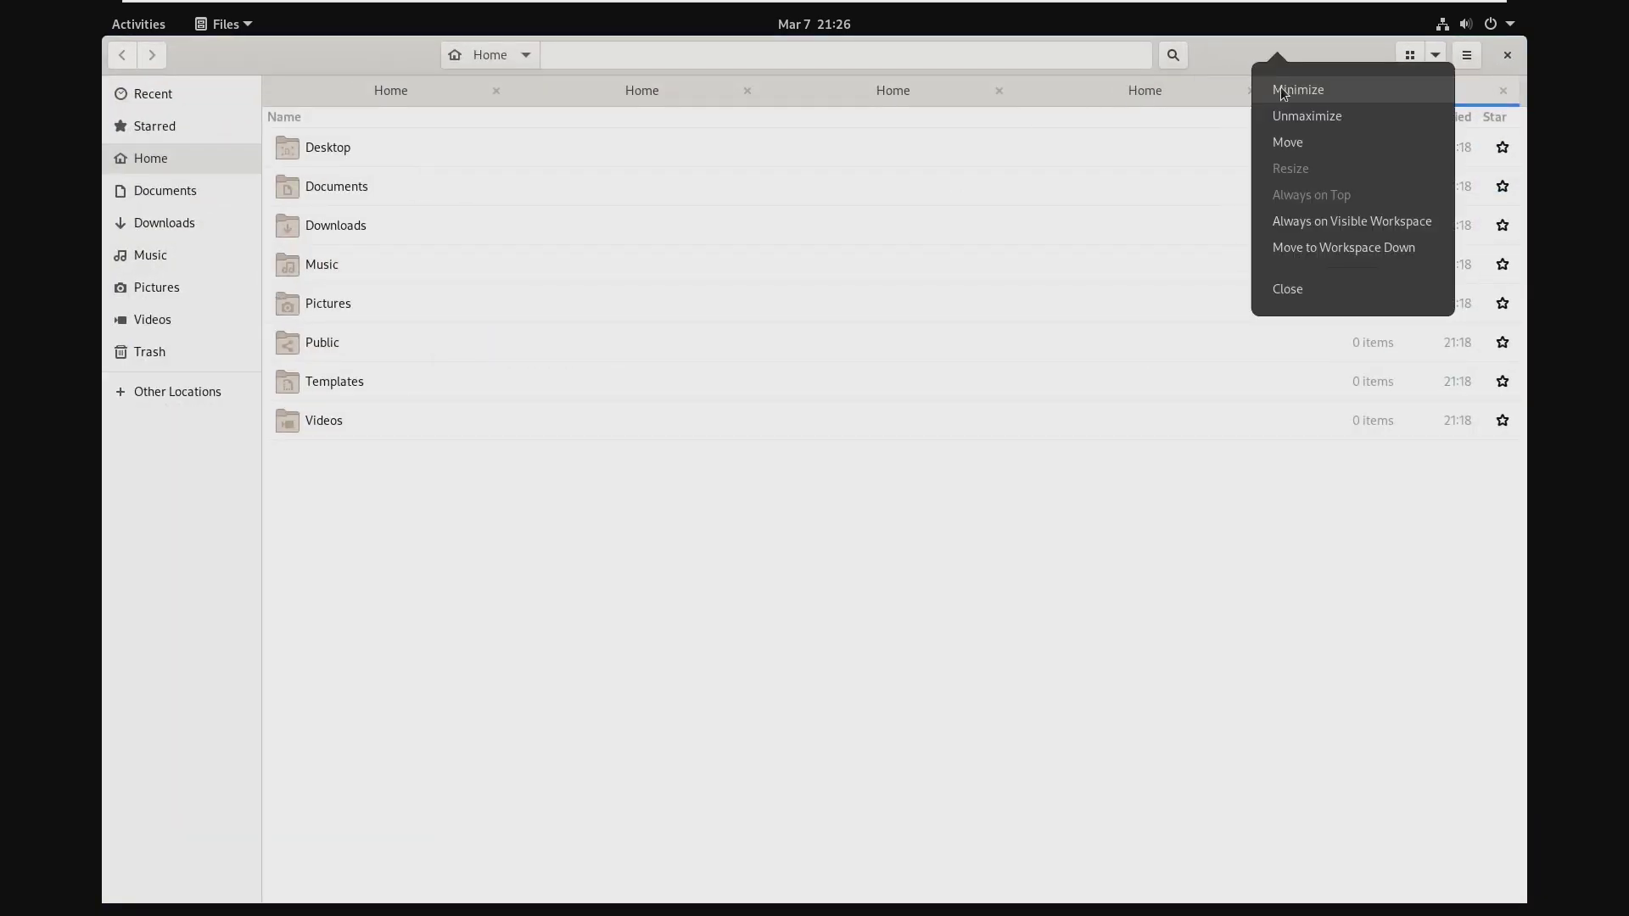
pyautogui.click(1281, 280)
# Bring Files back from the overview, unmaximize it, and move it around
pyautogui.click(140, 24)
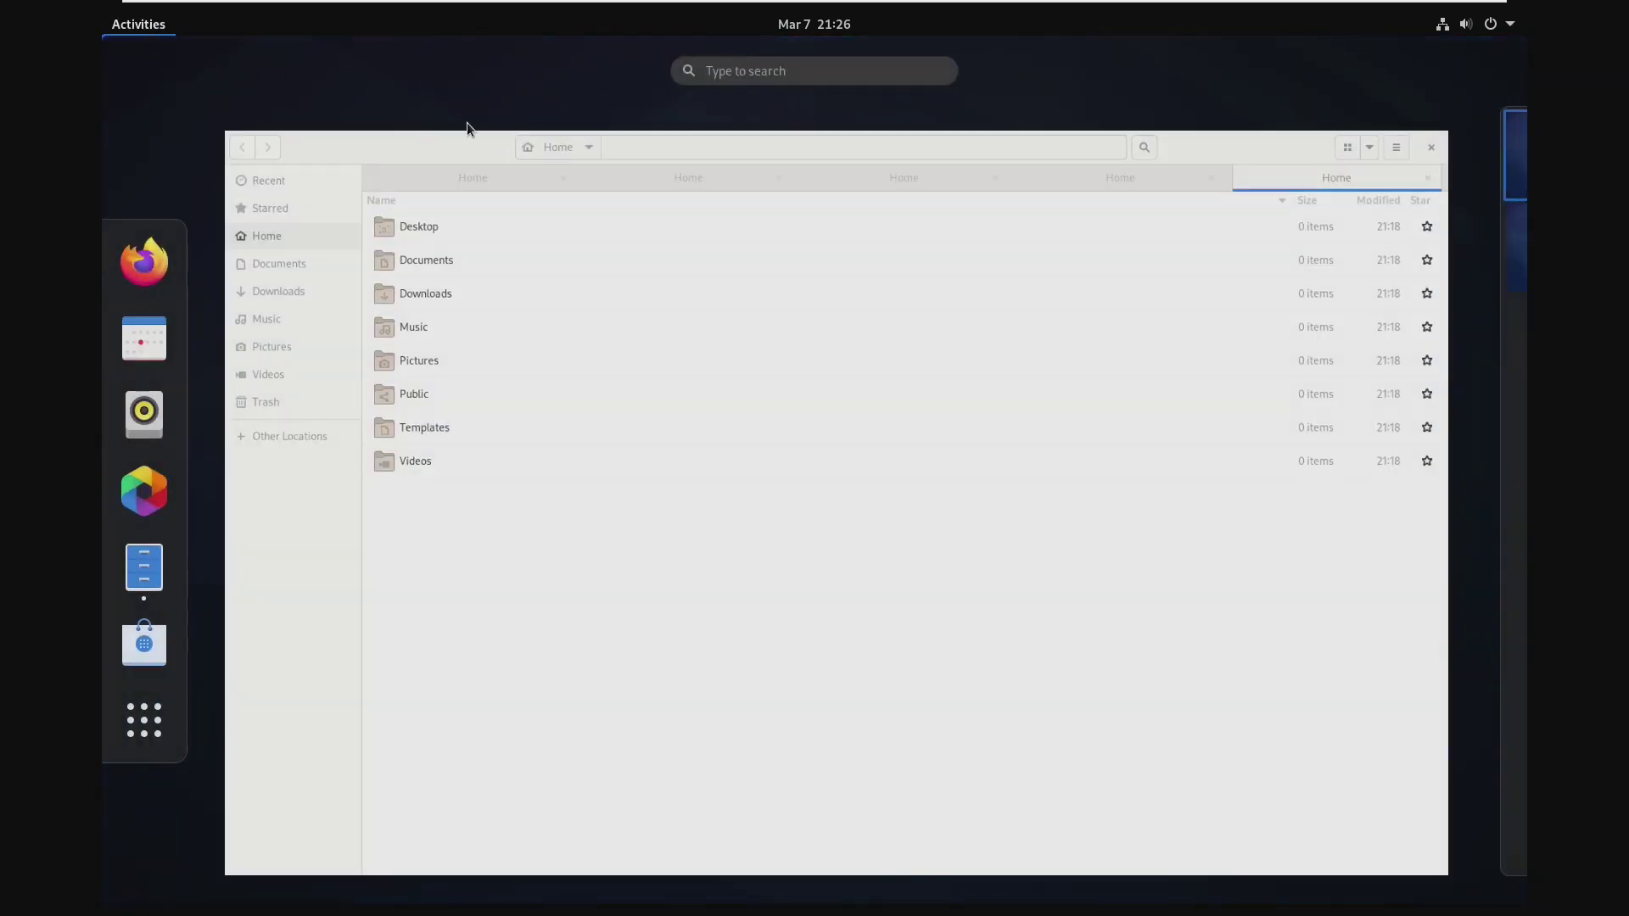
pyautogui.click(1191, 422)
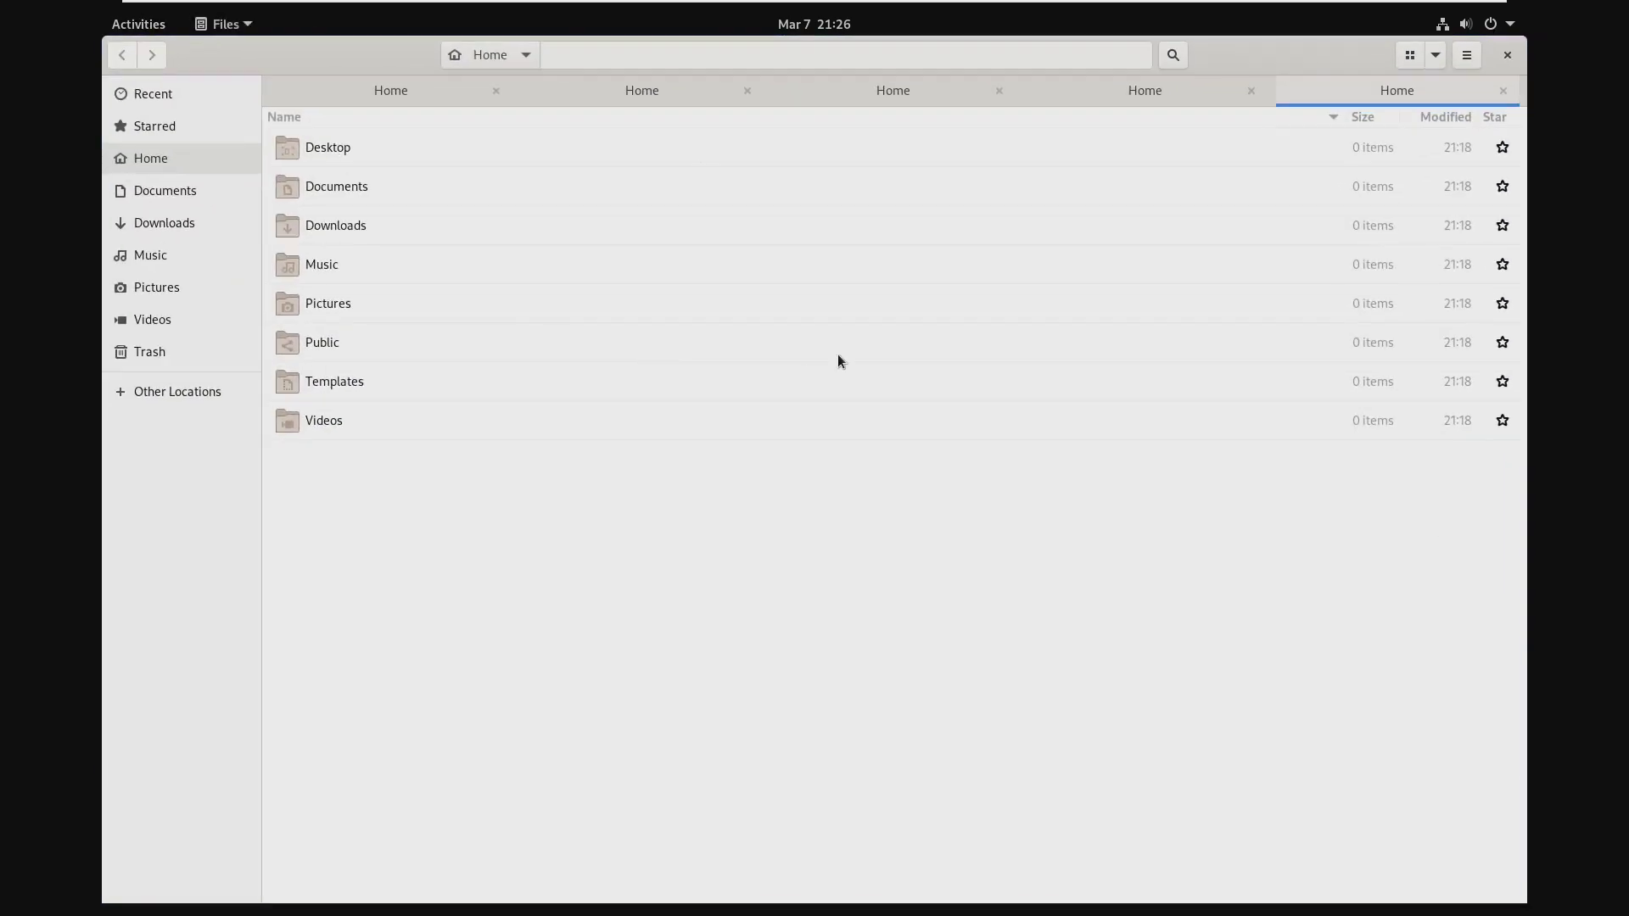
pyautogui.rightClick(1336, 64)
pyautogui.click(1396, 123)
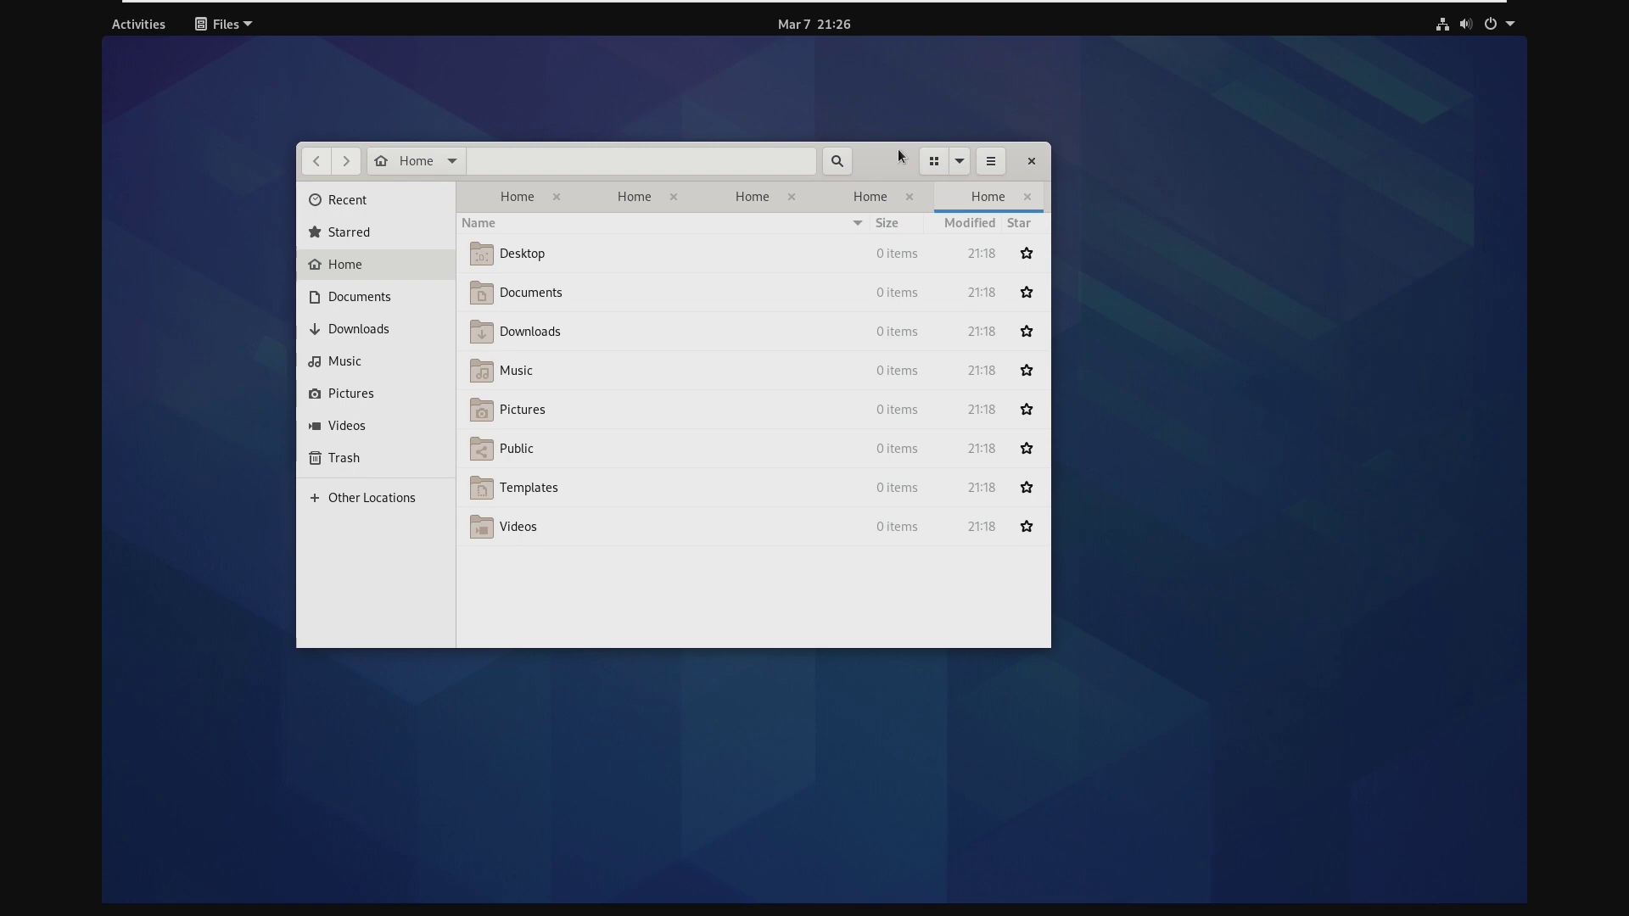
pyautogui.moveTo(897, 159)
pyautogui.mouseDown()
pyautogui.moveTo(871, 269)
pyautogui.moveTo(974, 226)
pyautogui.mouseUp()
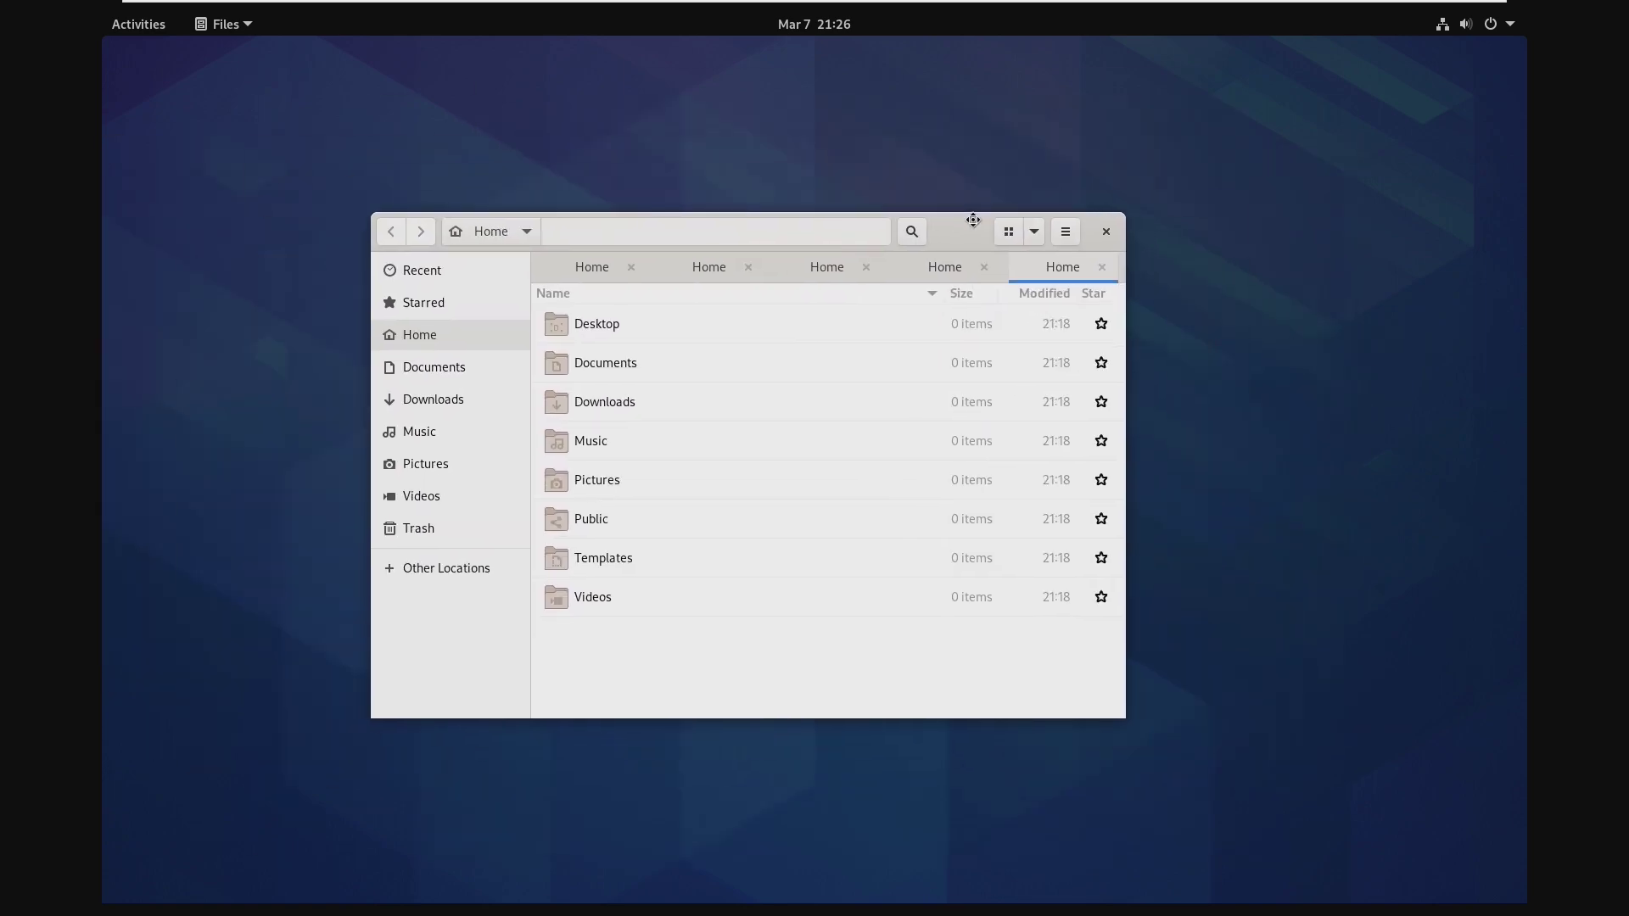
# Move Files to the workspace below, then return it to the desktop
pyautogui.rightClick(991, 223)
pyautogui.click(1038, 425)
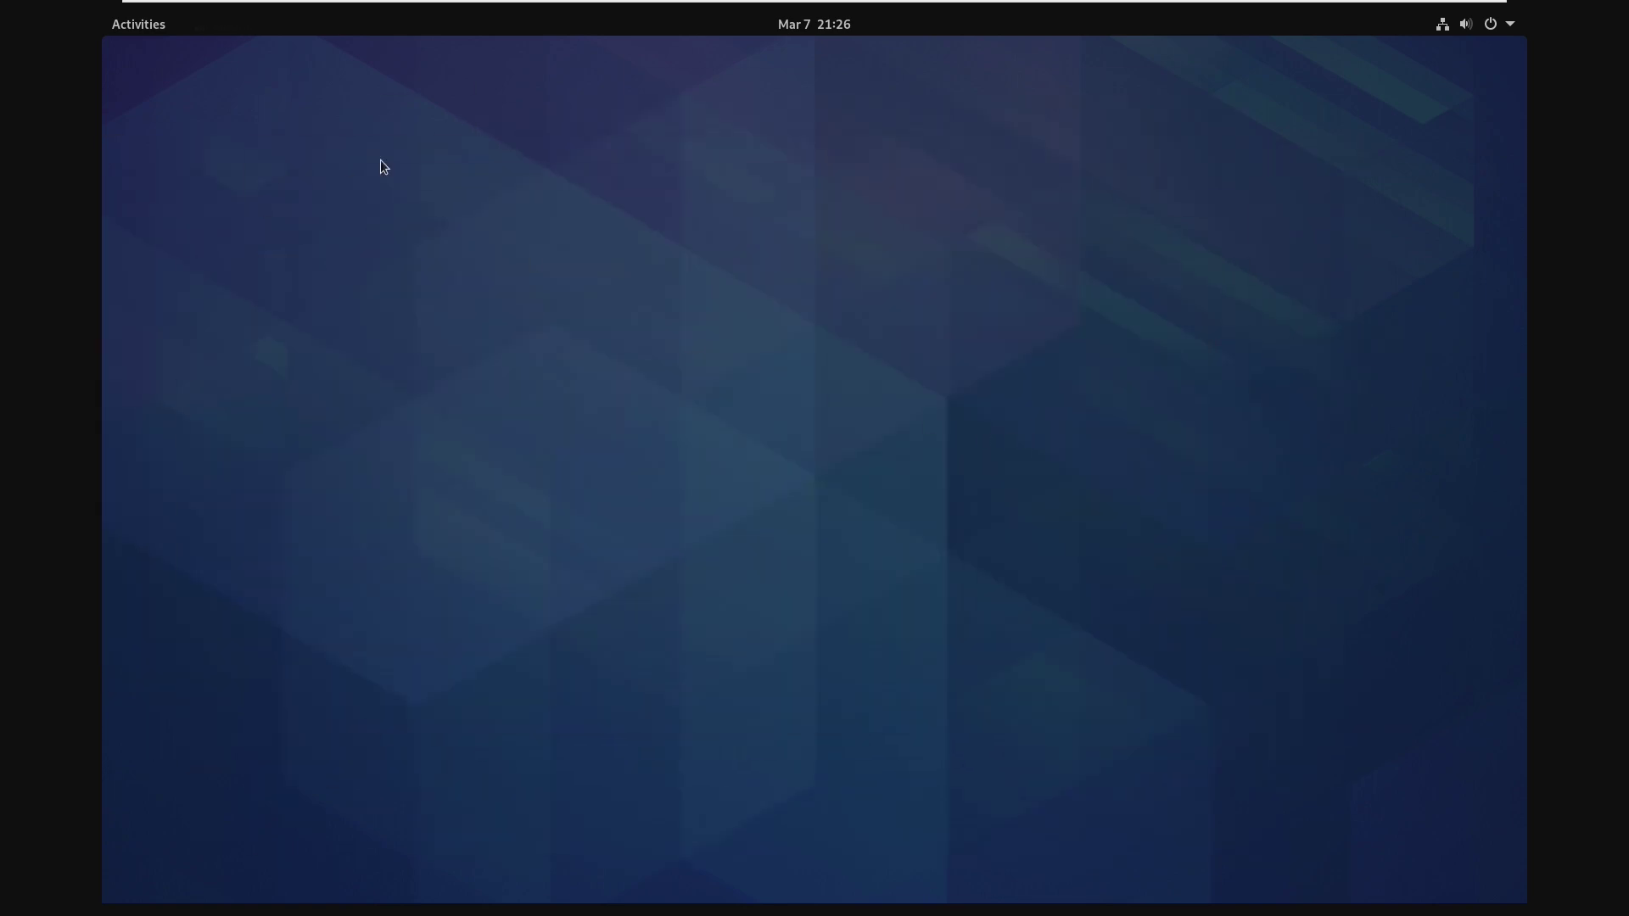
pyautogui.click(167, 27)
pyautogui.click(909, 227)
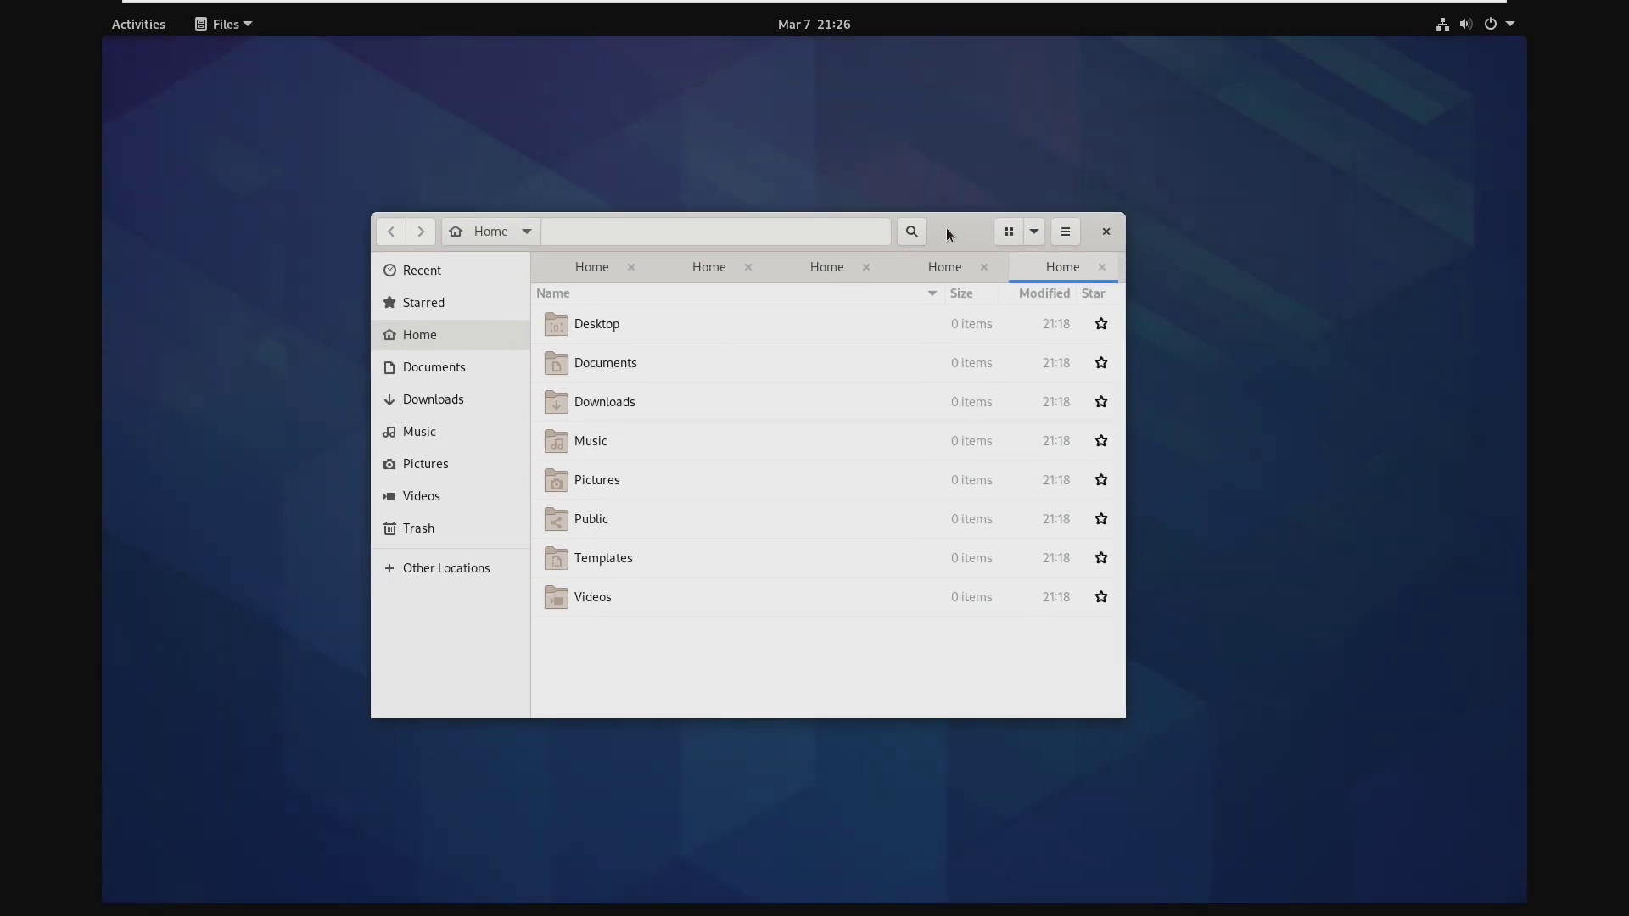
pyautogui.moveTo(967, 230); pyautogui.dragTo(1057, 215)
pyautogui.click(138, 25)
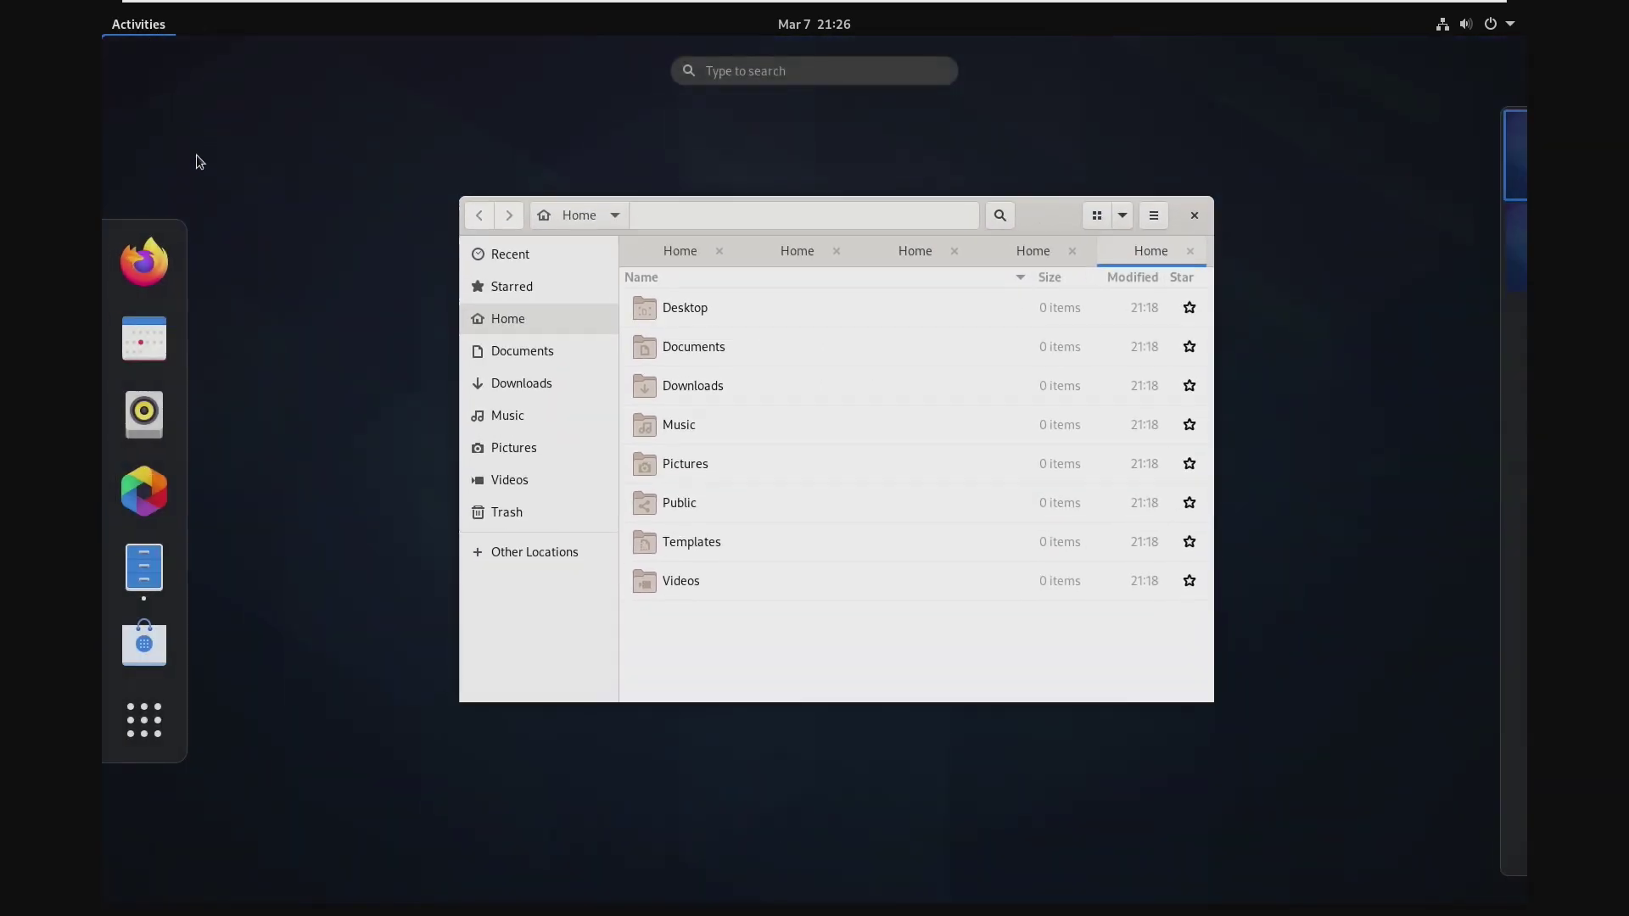
# Launch Calendar, then close it and the five-tab Home Files window
pyautogui.click(145, 338)
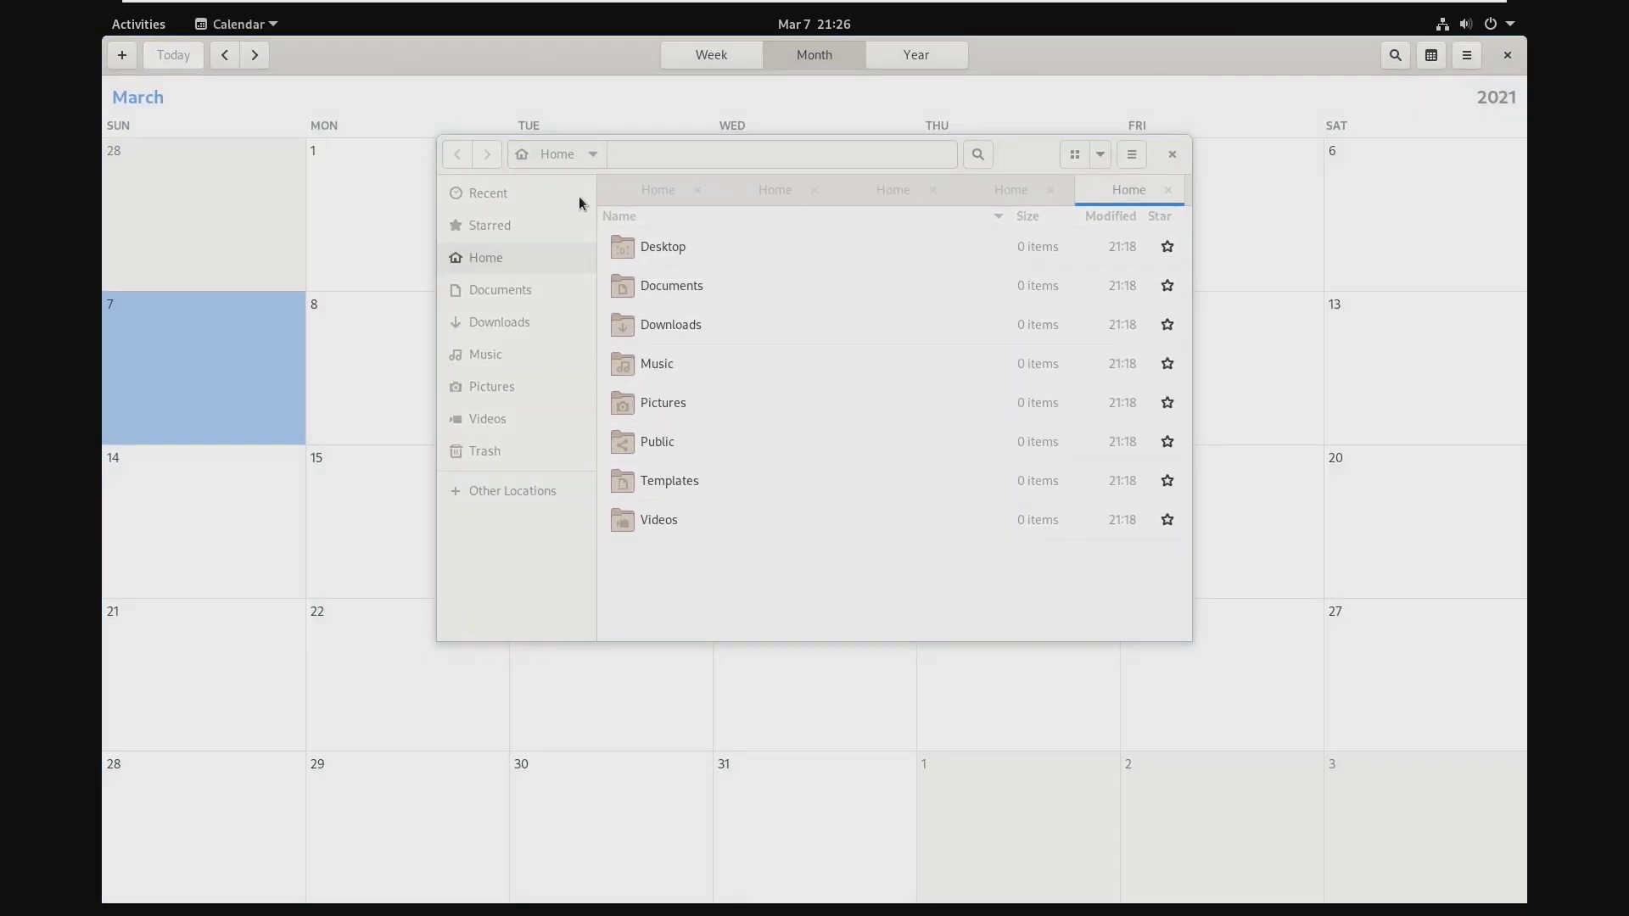
pyautogui.moveTo(500, 164)
pyautogui.mouseDown()
pyautogui.moveTo(394, 252)
pyautogui.moveTo(710, 311)
pyautogui.mouseUp()
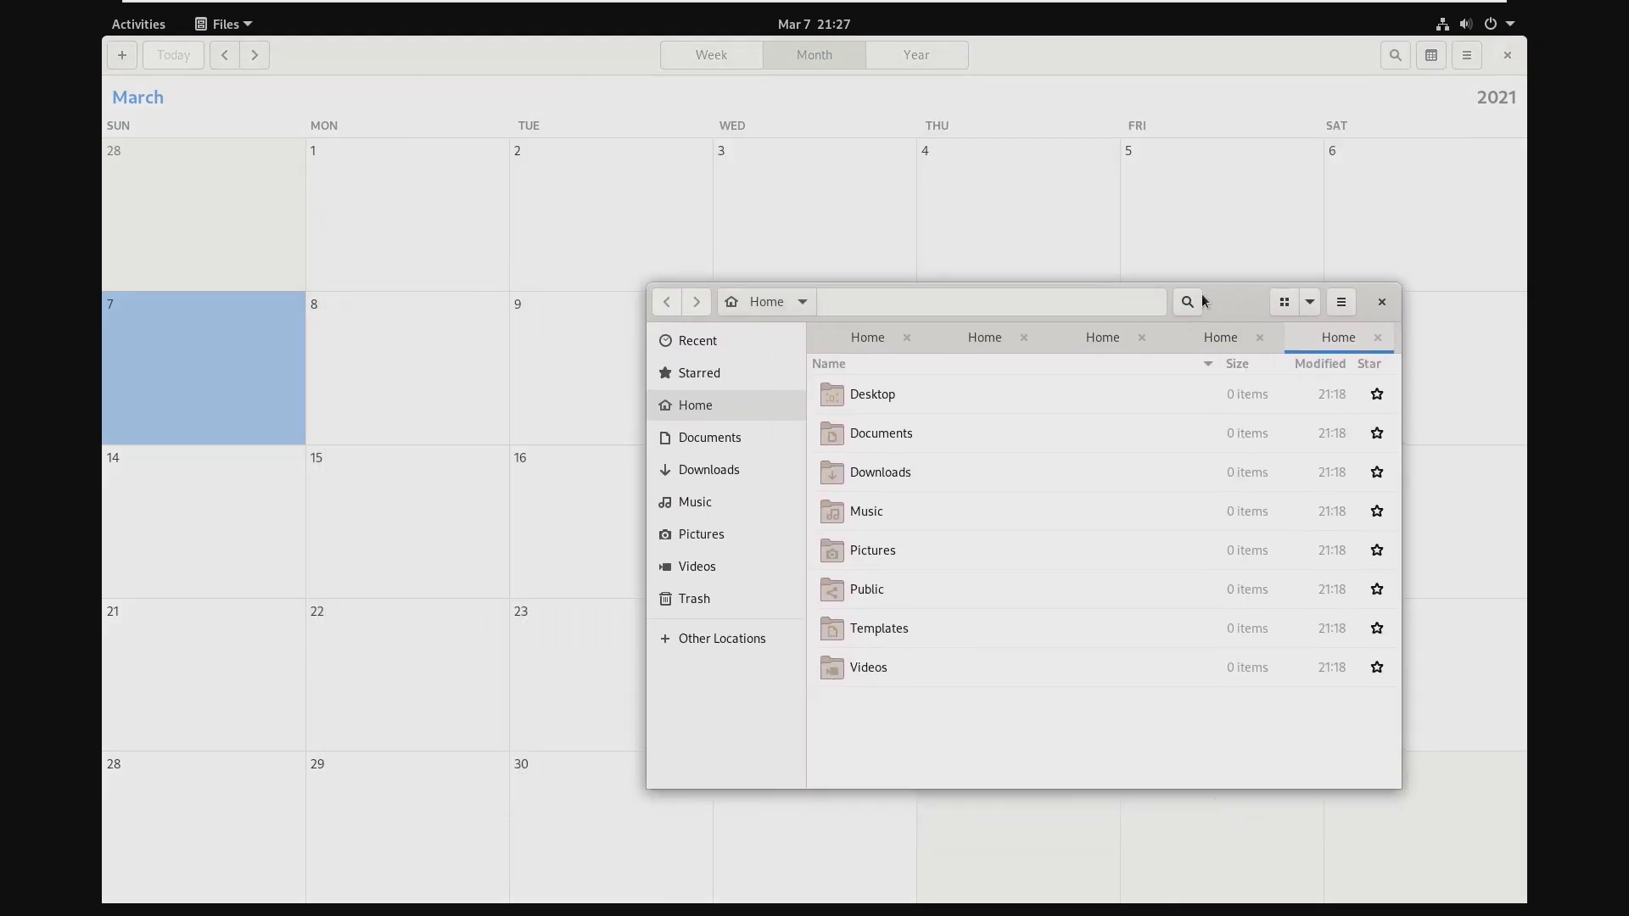
pyautogui.click(1507, 55)
pyautogui.moveTo(1245, 302); pyautogui.dragTo(968, 202)
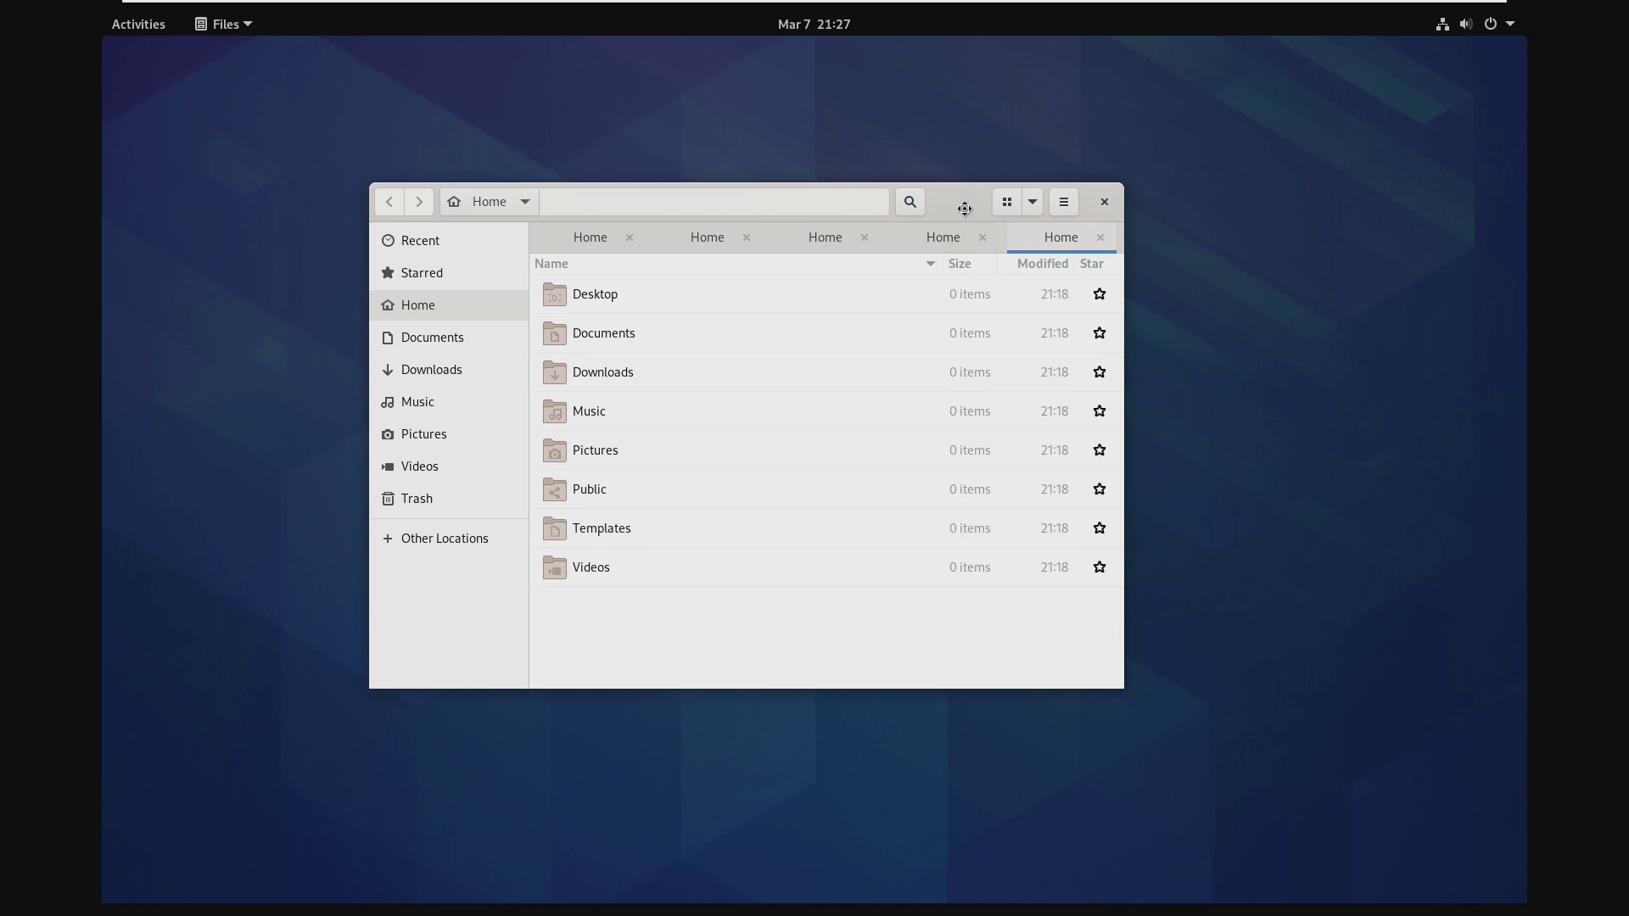
pyautogui.rightClick(967, 202)
pyautogui.press('Escape')
pyautogui.click(1105, 201)
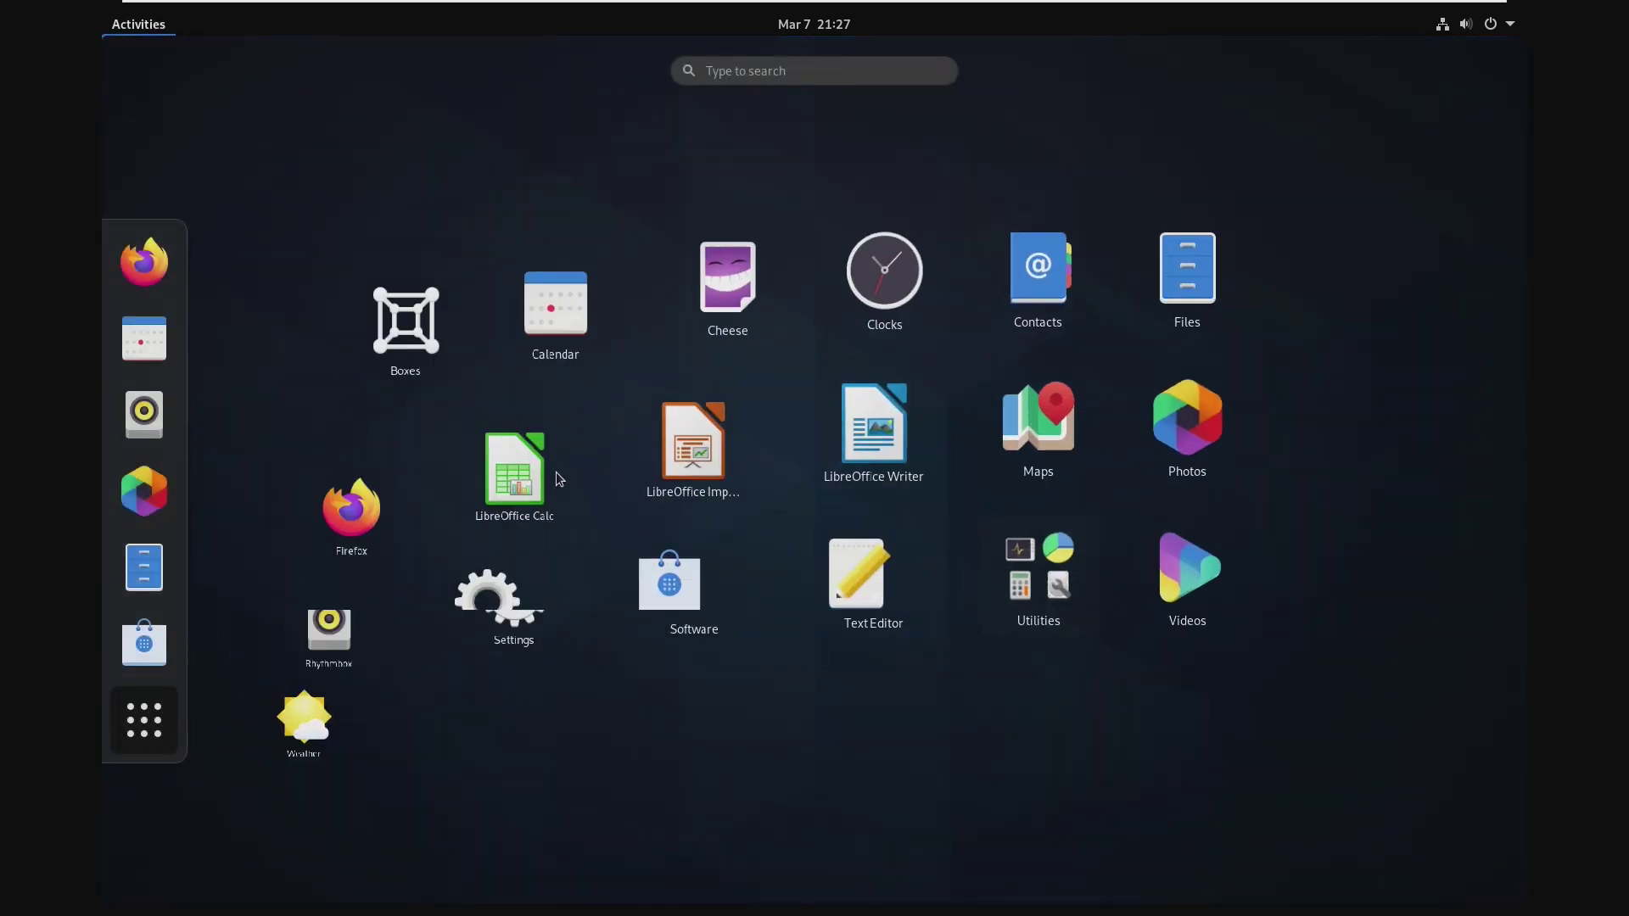
# Open Settings on the Fedora 33 About page, briefly checking Software updates
pyautogui.click(583, 544)
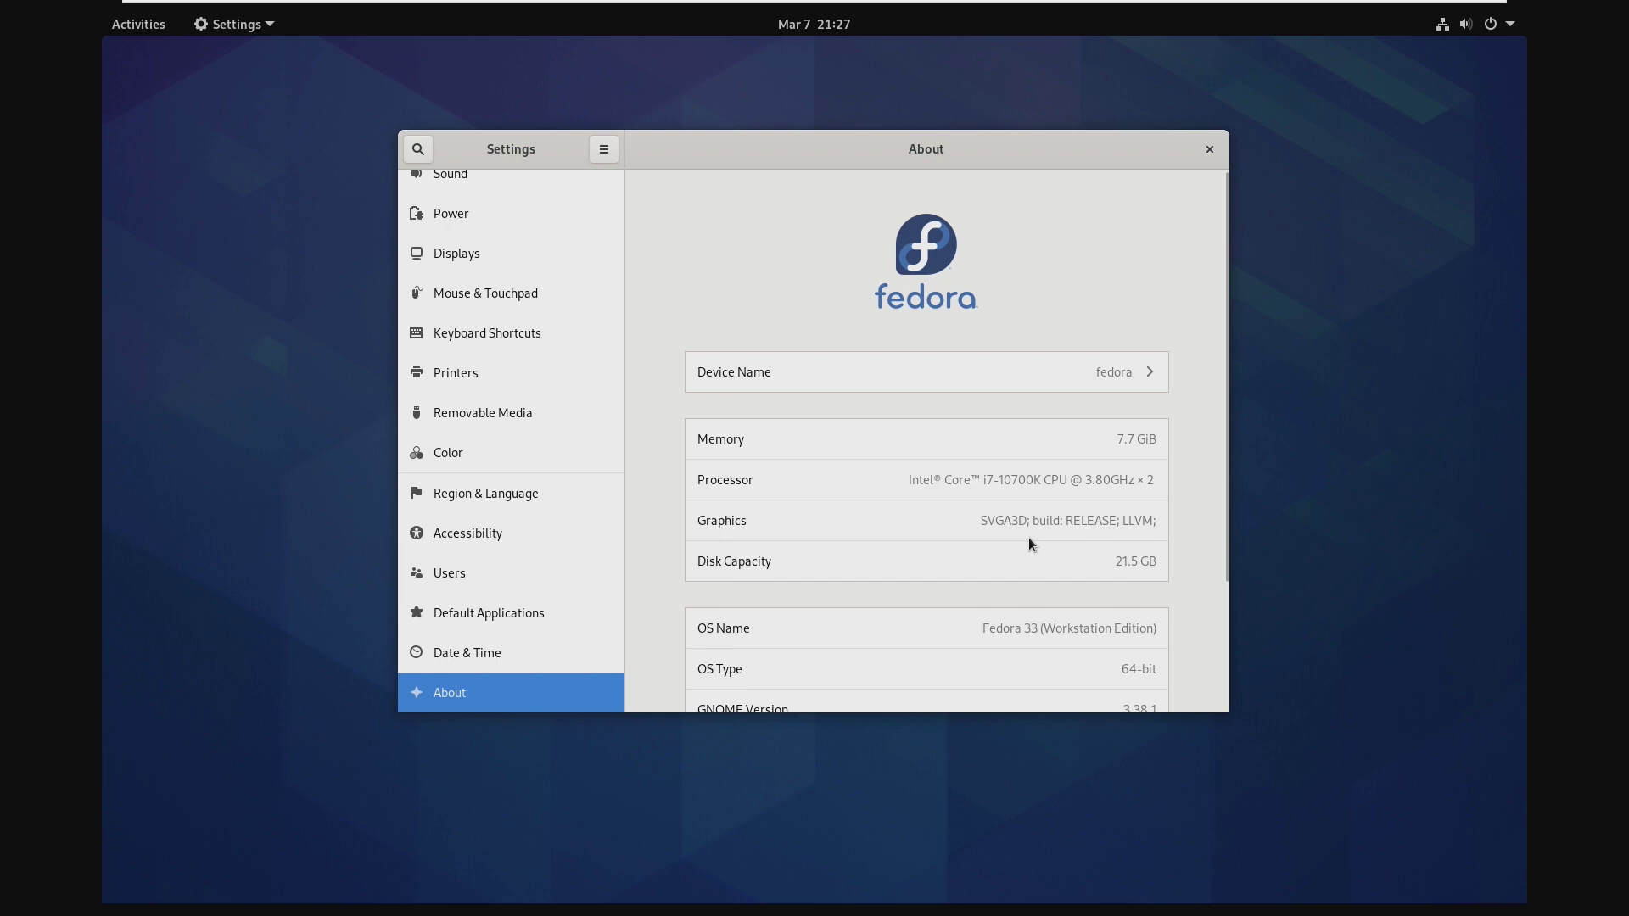
pyautogui.scroll(-2, 1030, 538)
pyautogui.scroll(-1, 1167, 506)
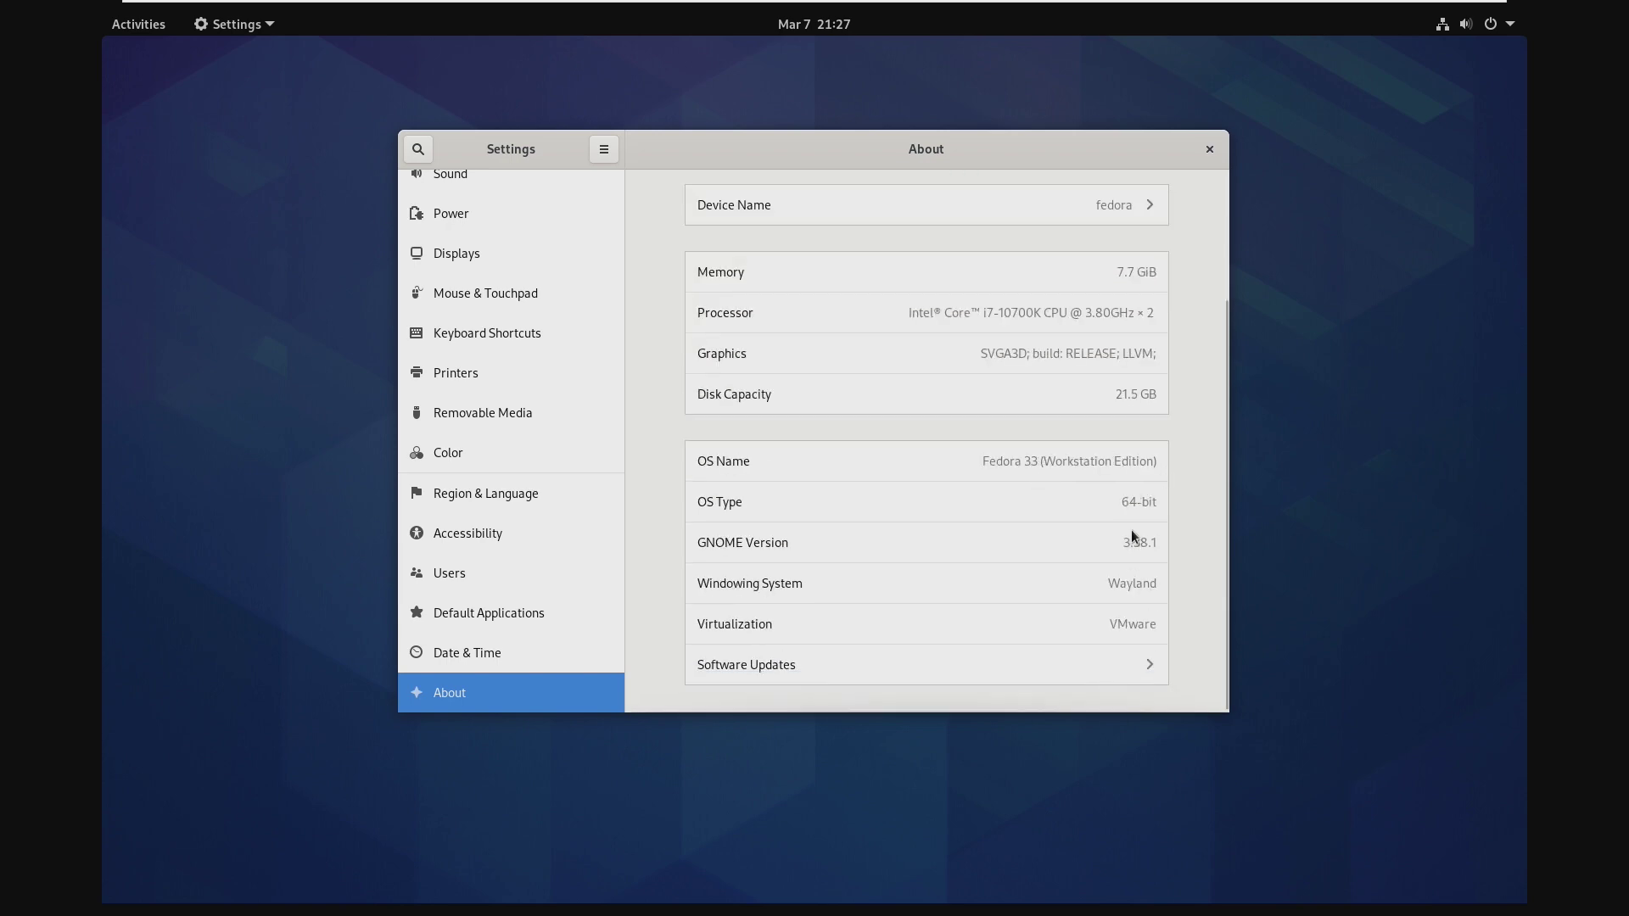
pyautogui.click(967, 662)
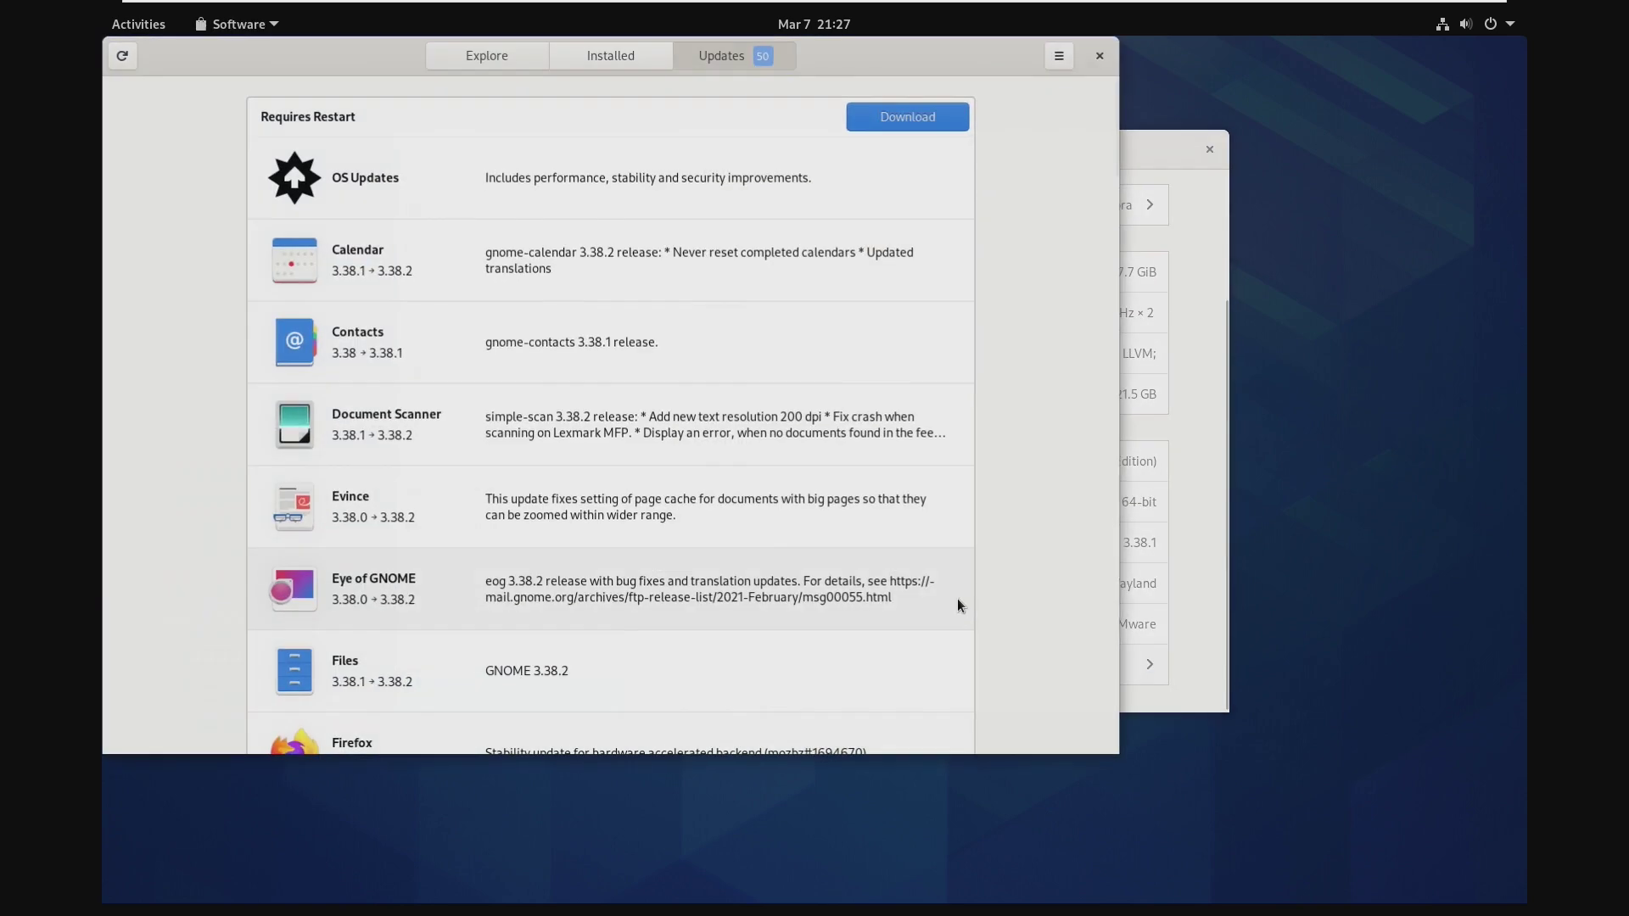
pyautogui.click(1100, 54)
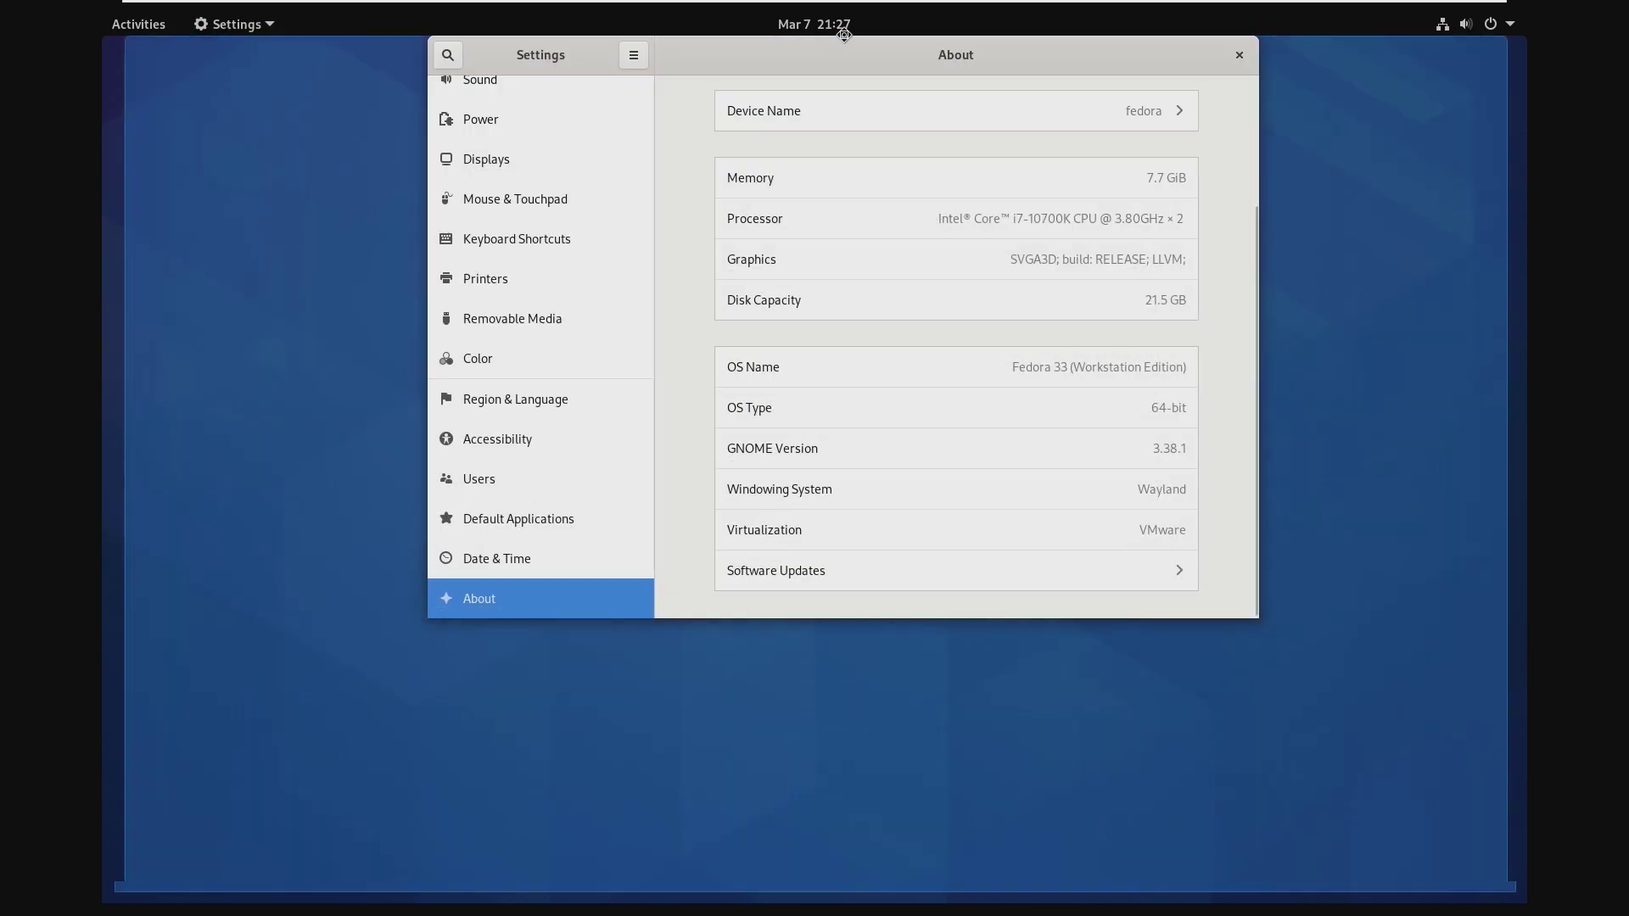
pyautogui.moveTo(840, 151); pyautogui.dragTo(838, 236)
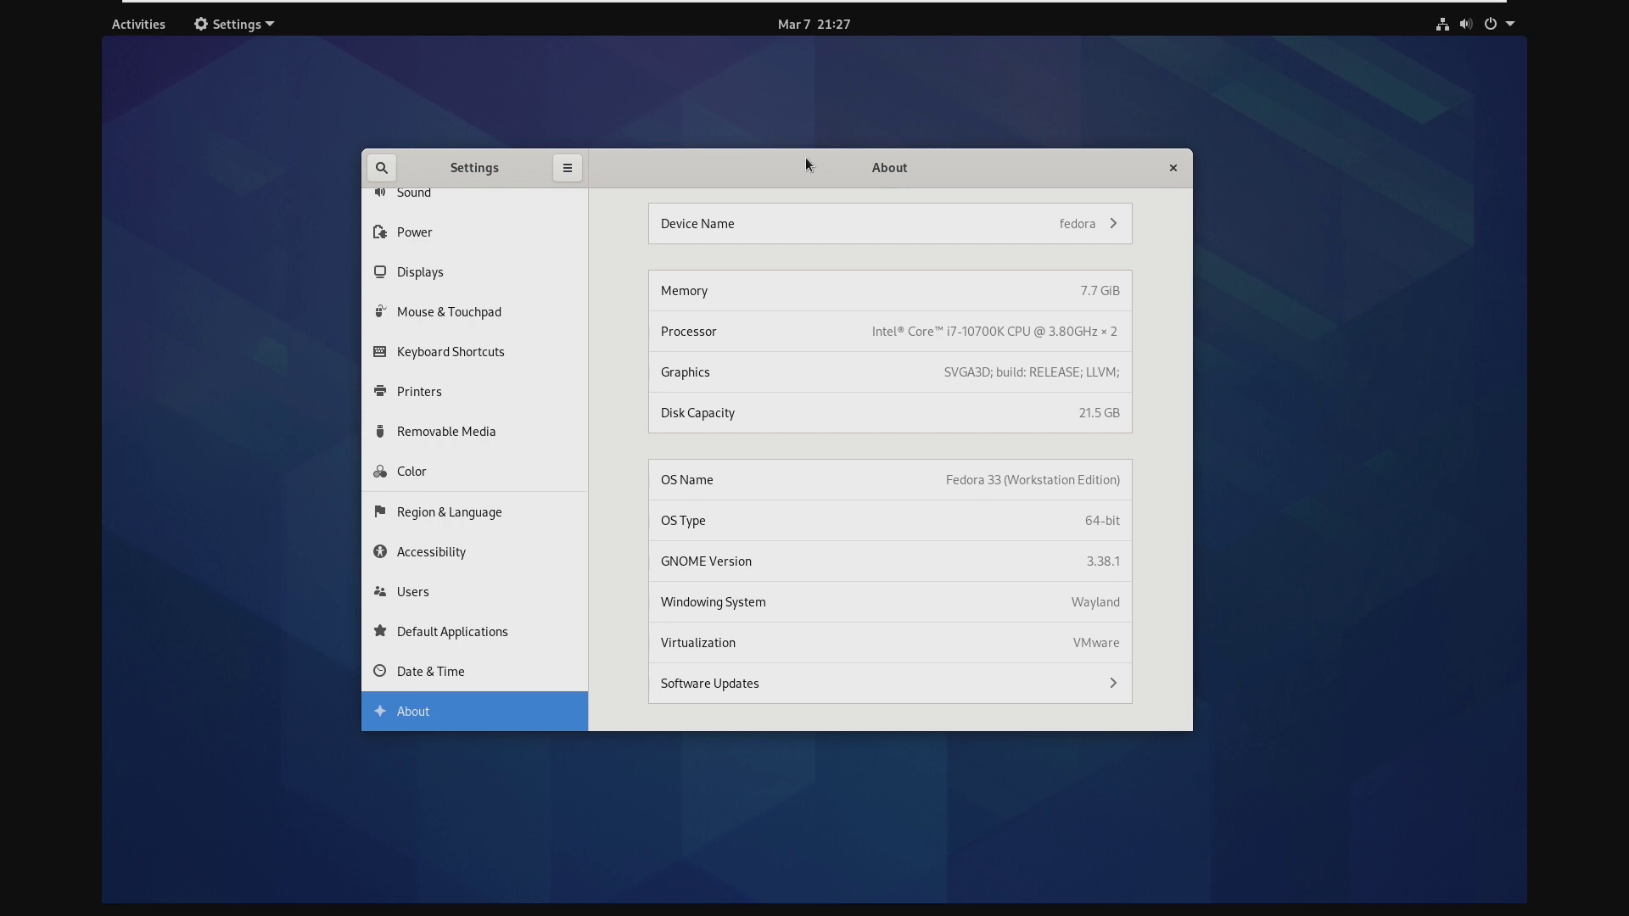
pyautogui.click(139, 23)
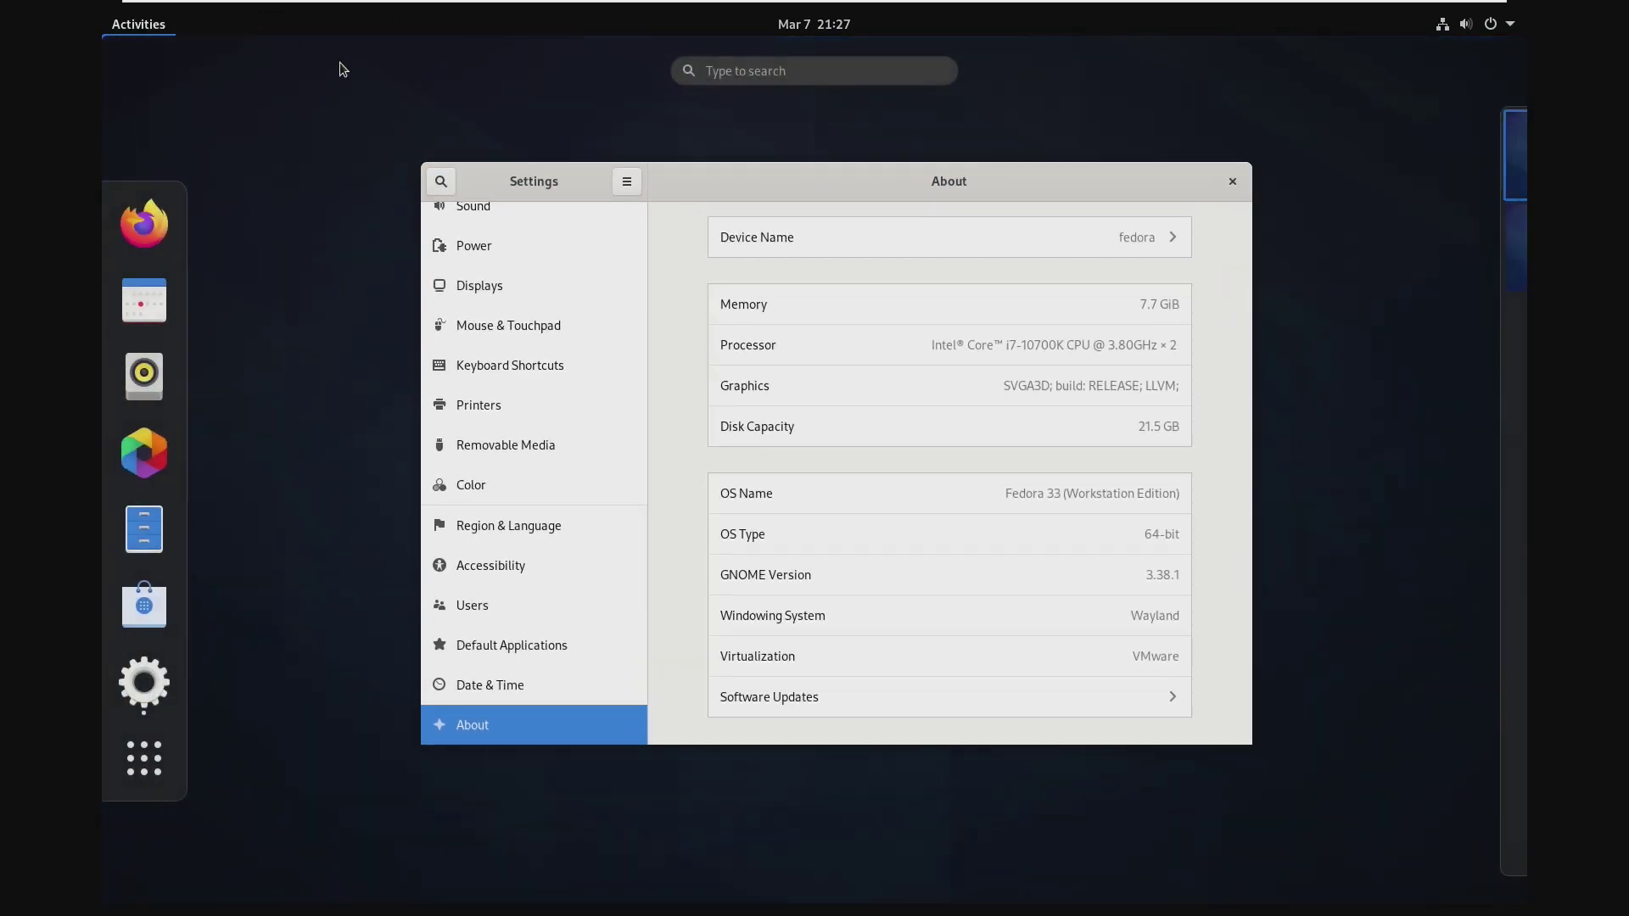
pyautogui.click(256, 92)
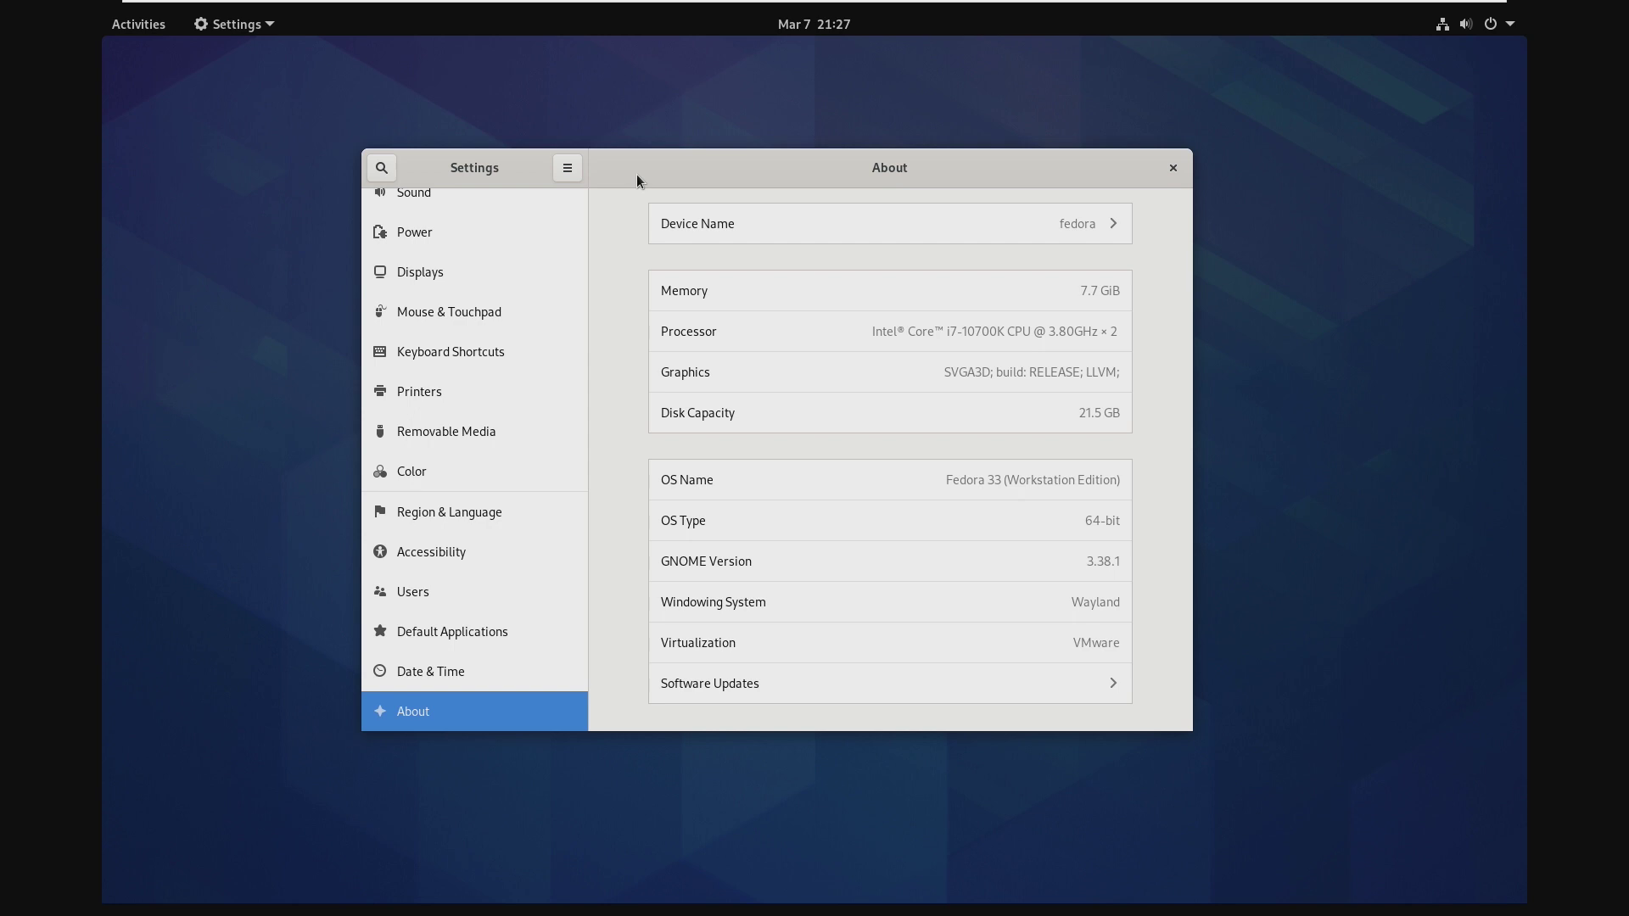
pyautogui.scroll(3, 1003, 383)
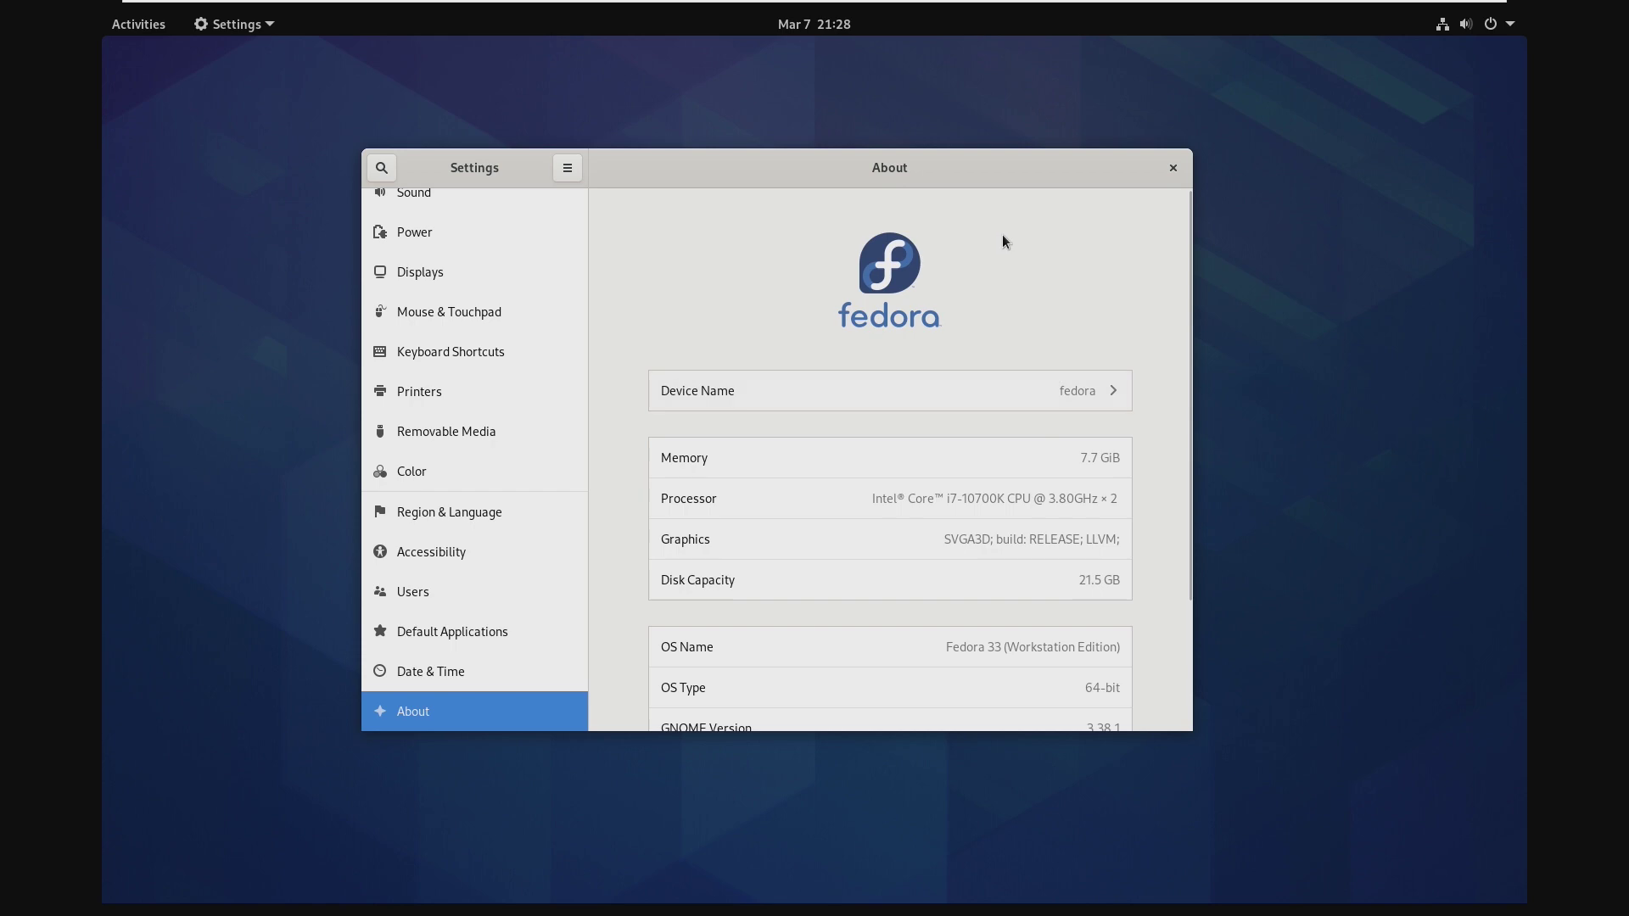
pyautogui.click(139, 24)
pyautogui.click(144, 758)
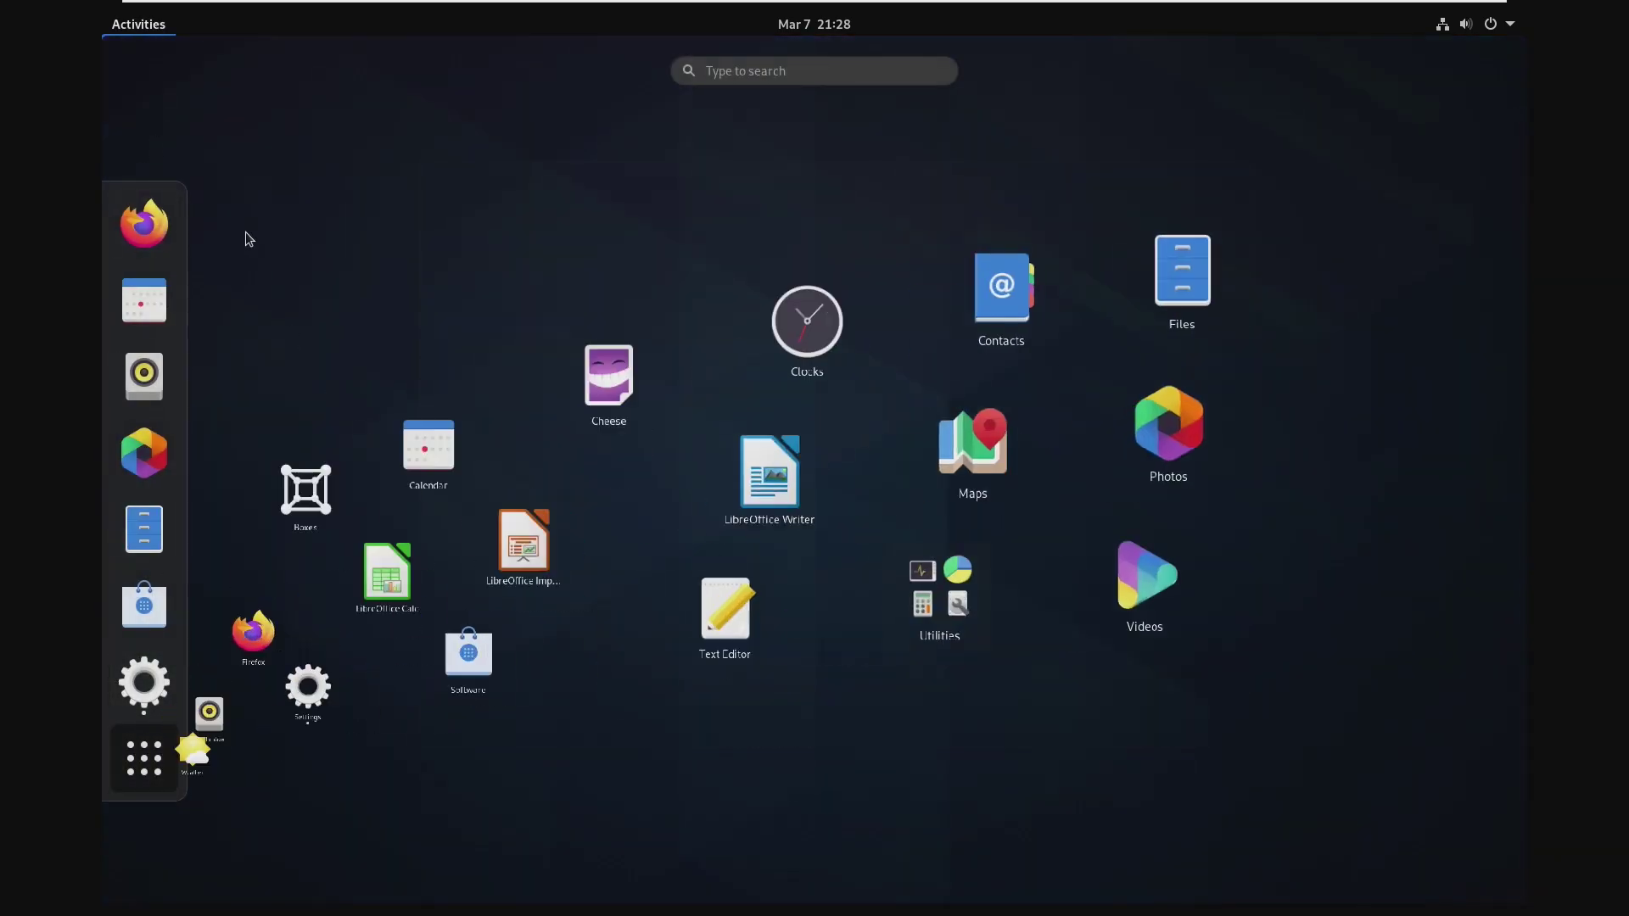
pyautogui.press('Escape')
pyautogui.press('super')
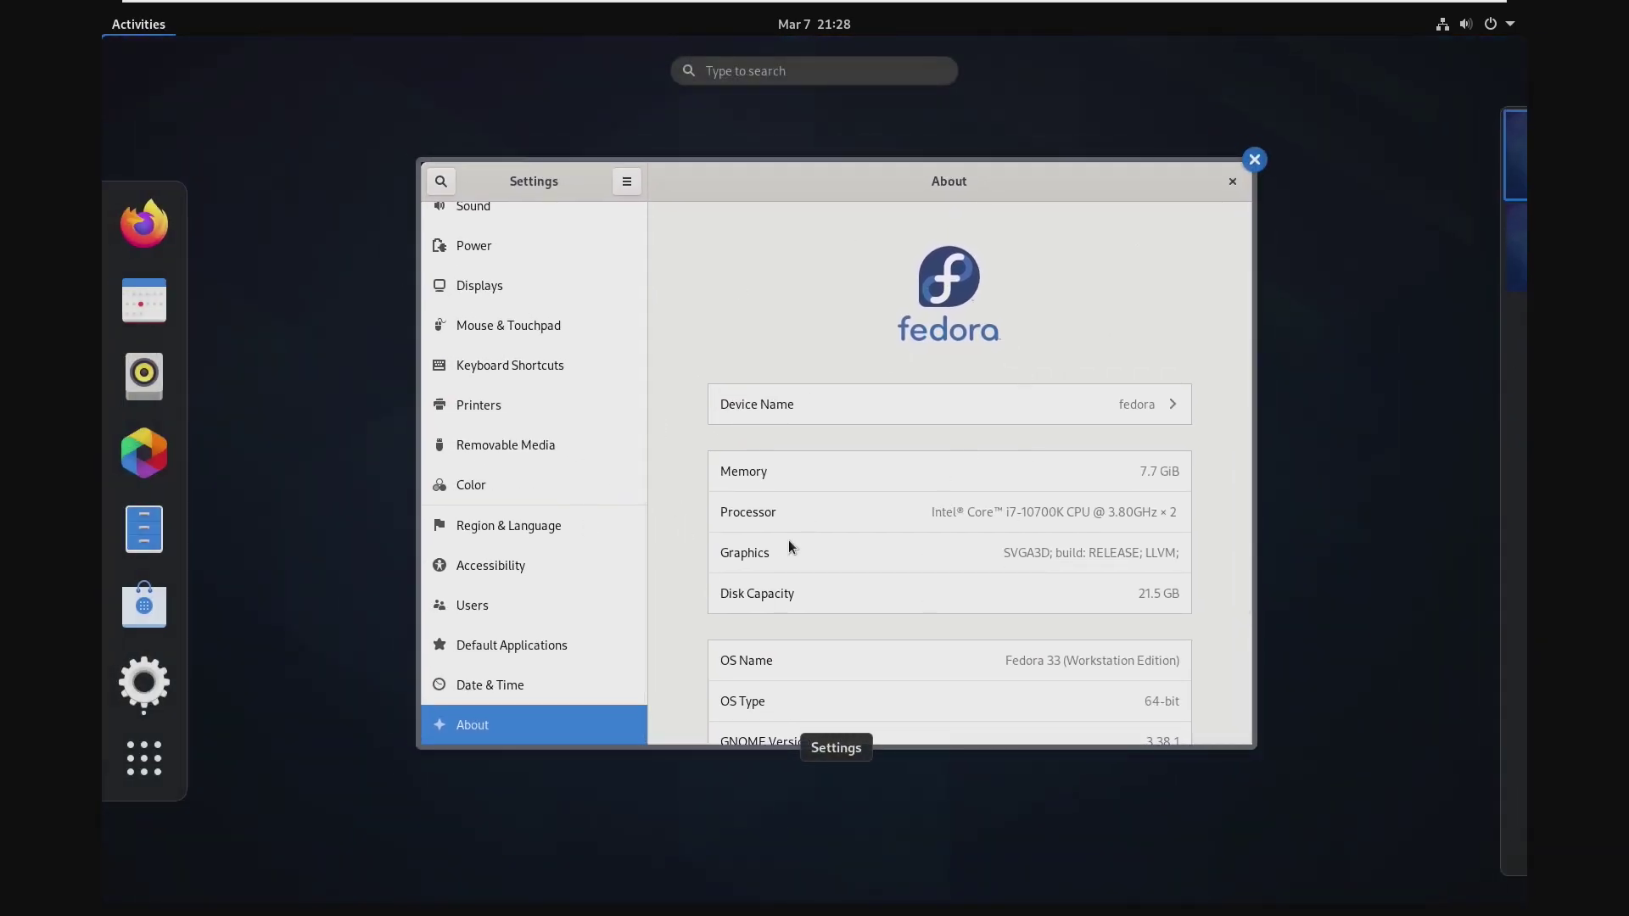
pyautogui.click(788, 539)
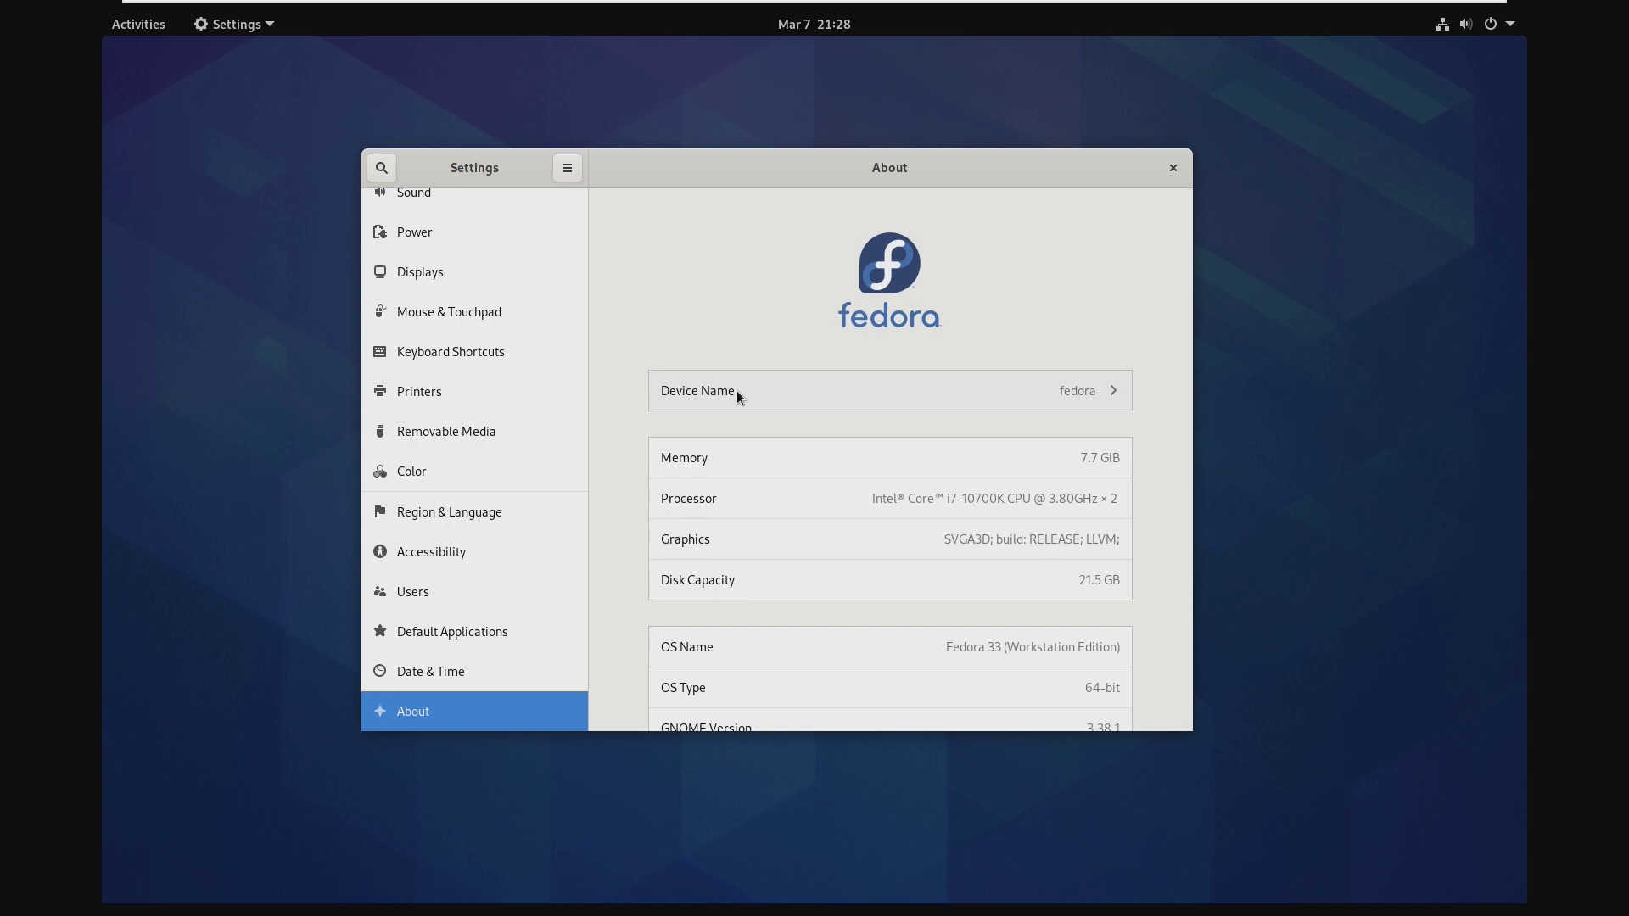
pyautogui.click(140, 24)
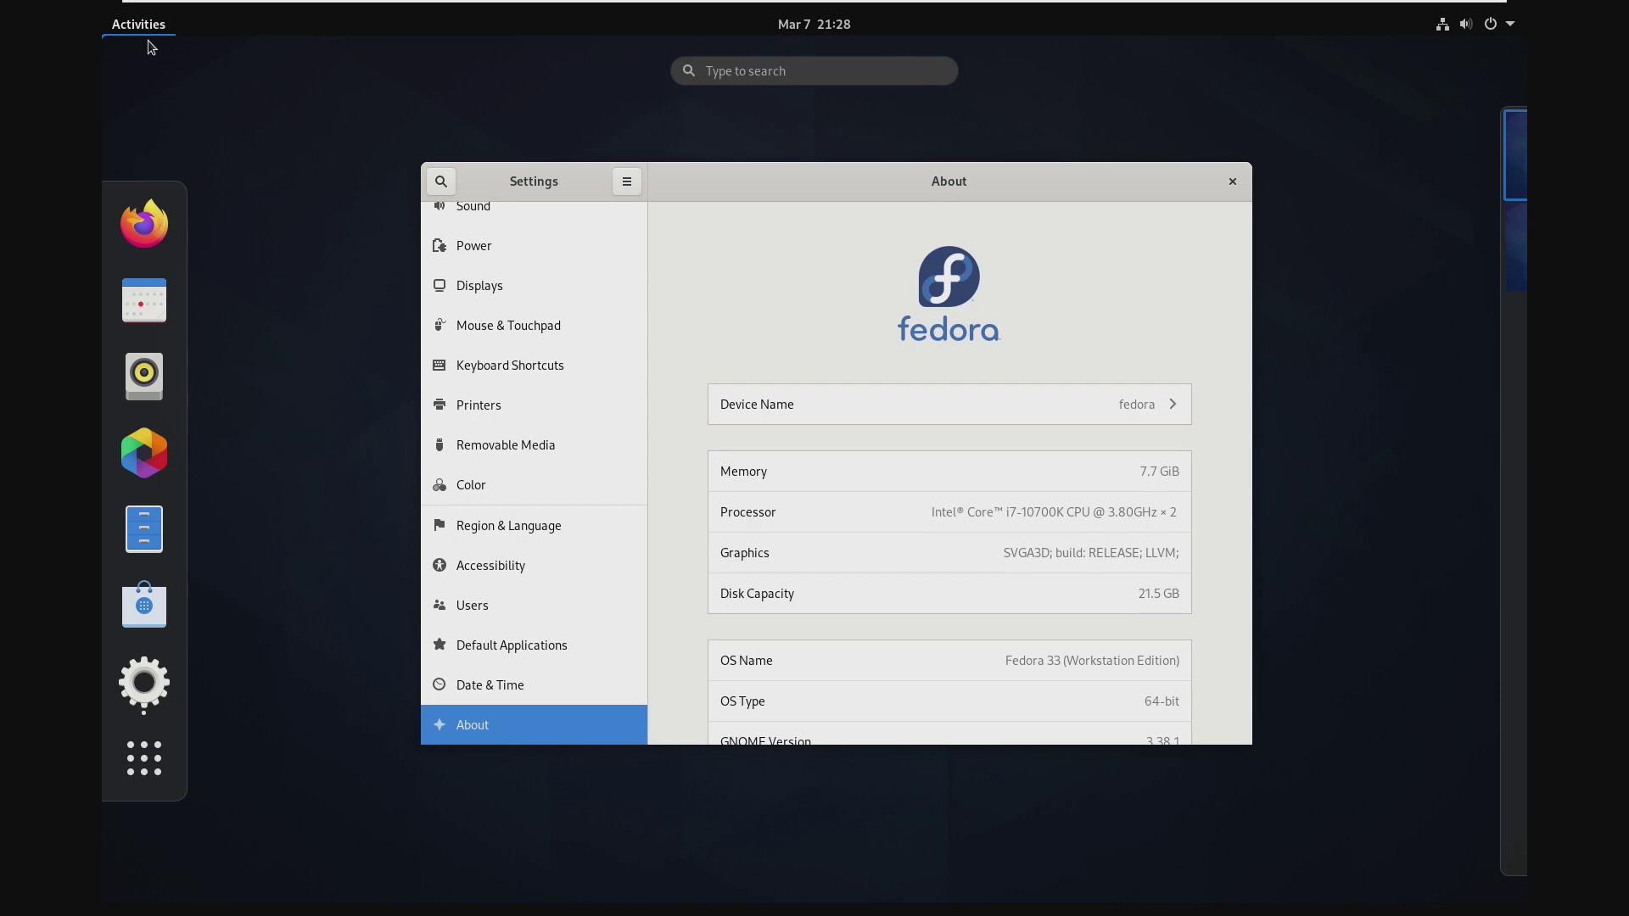
pyautogui.click(134, 28)
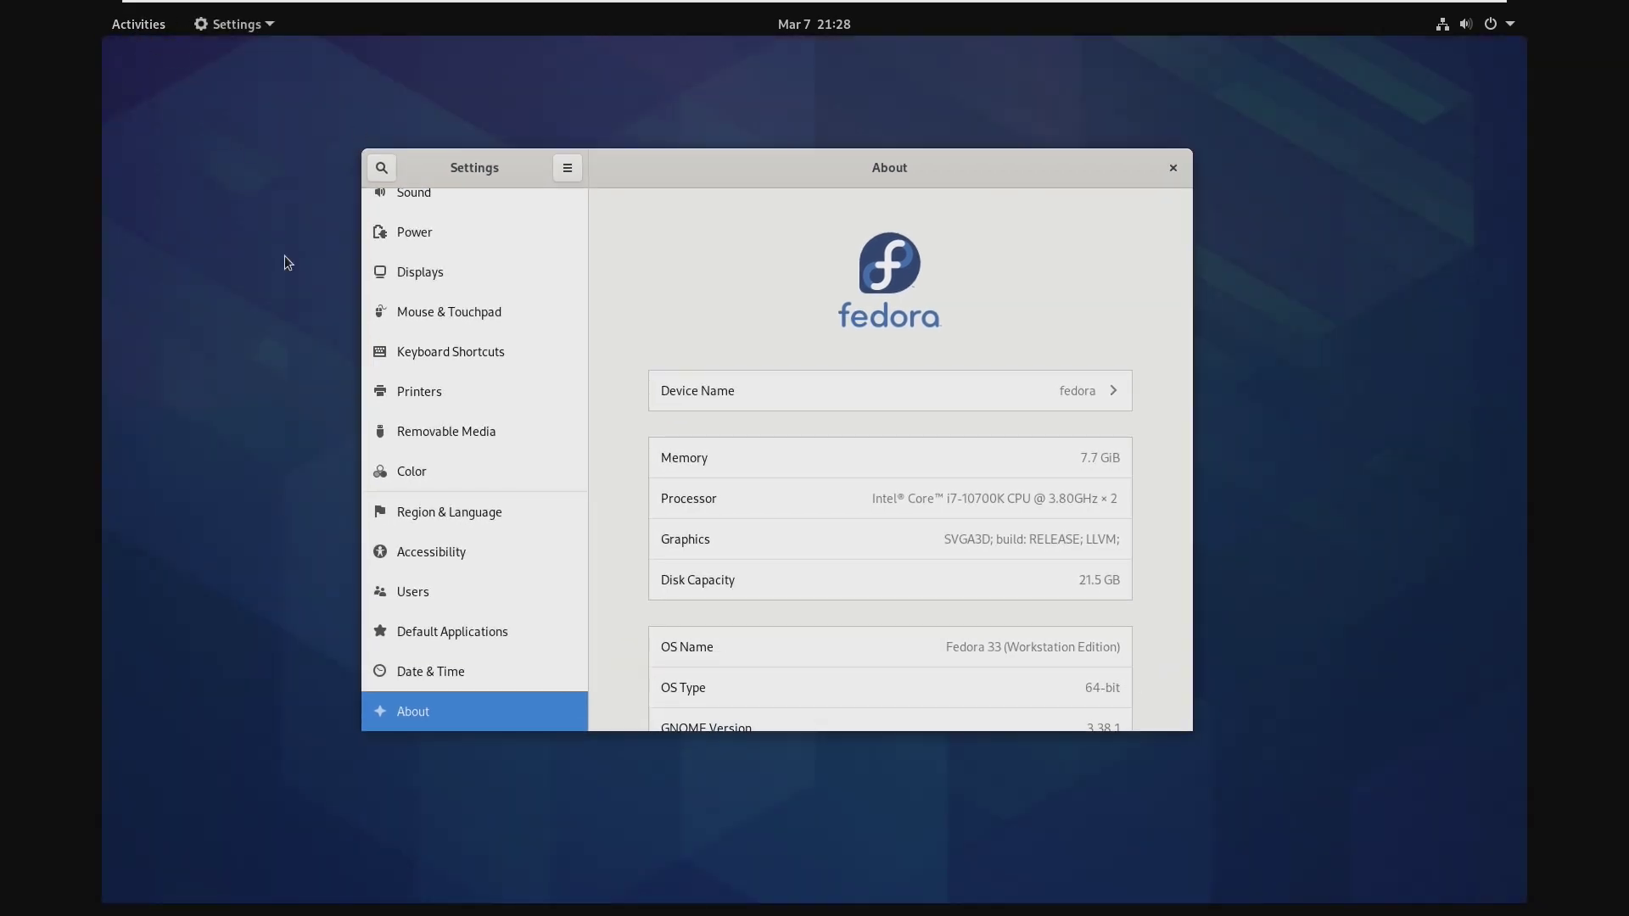
pyautogui.press('super')
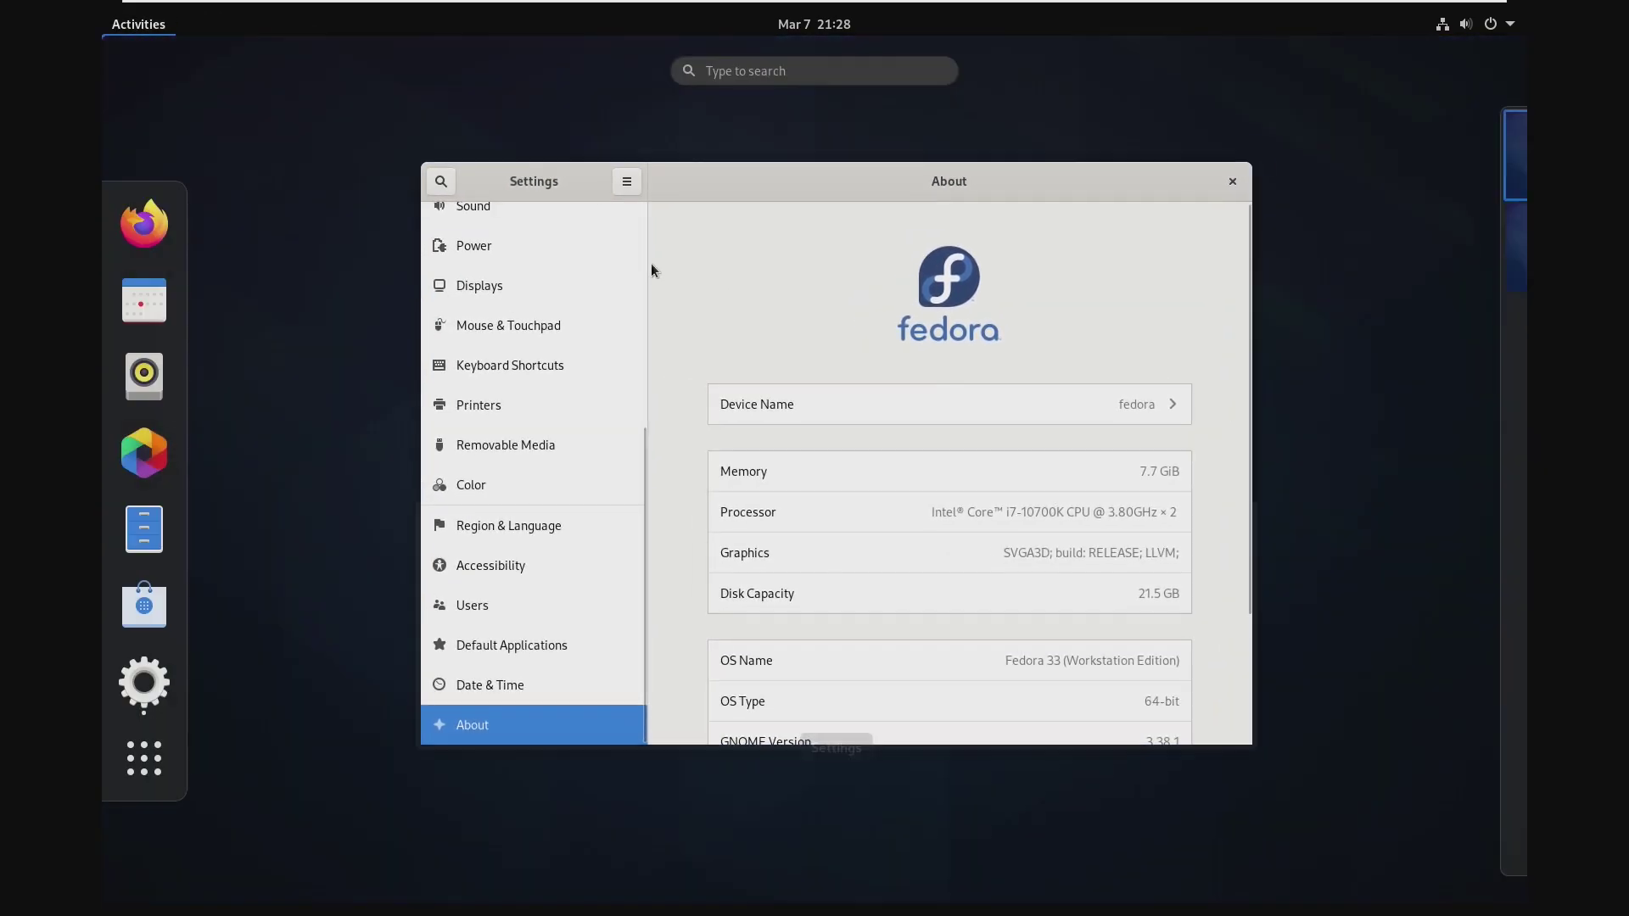
pyautogui.click(650, 264)
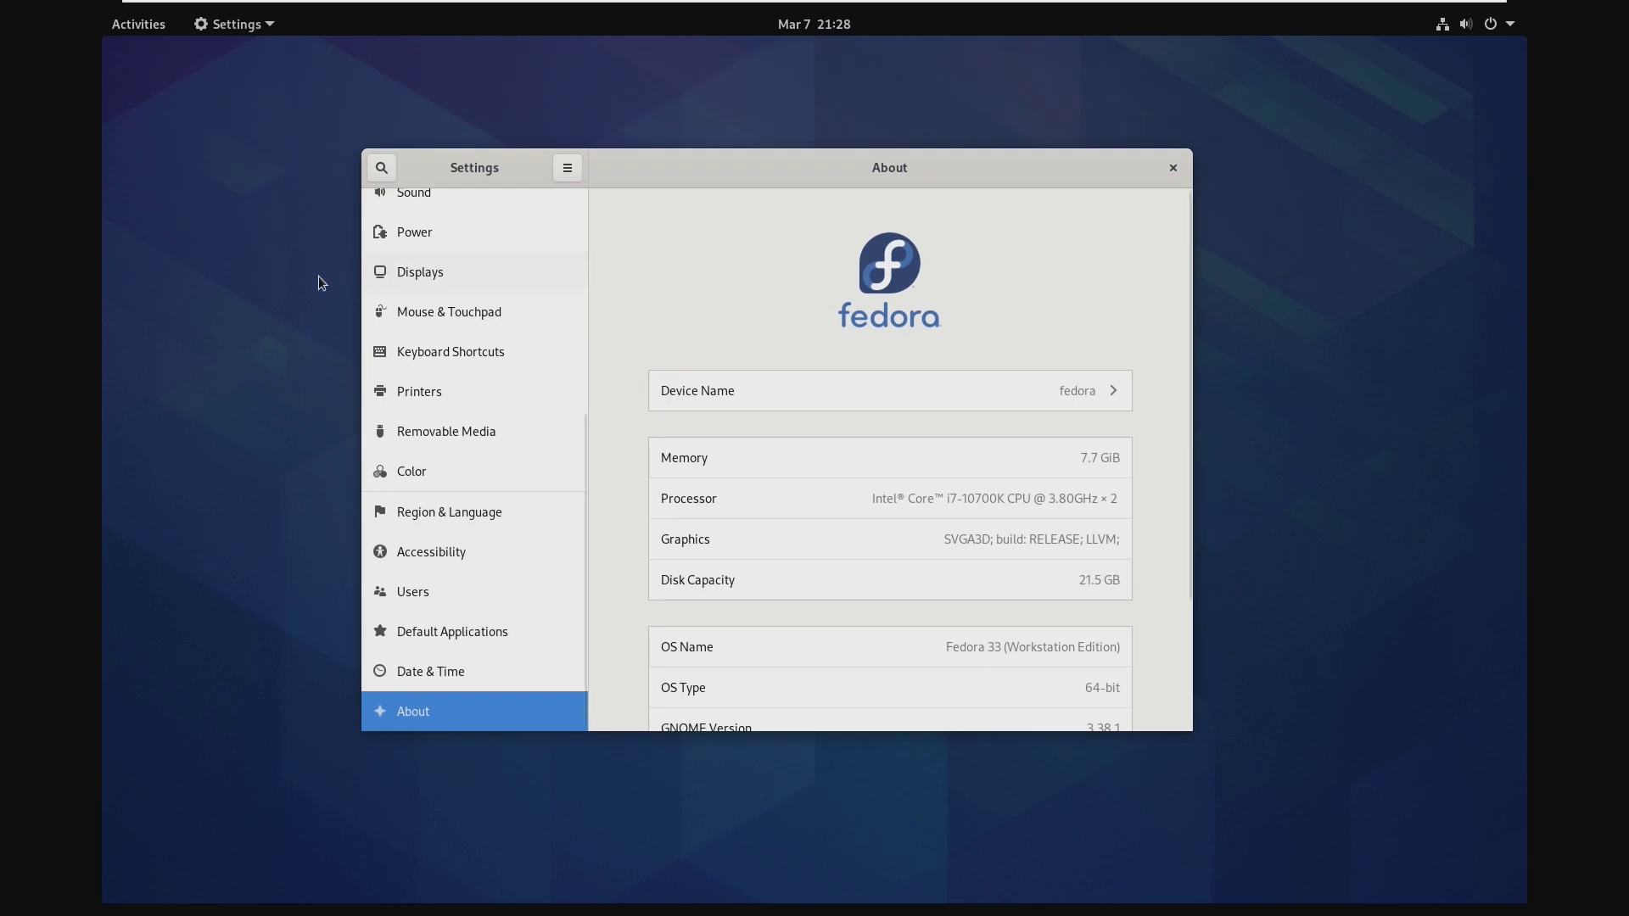
pyautogui.press('super+m')
pyautogui.press('Escape')
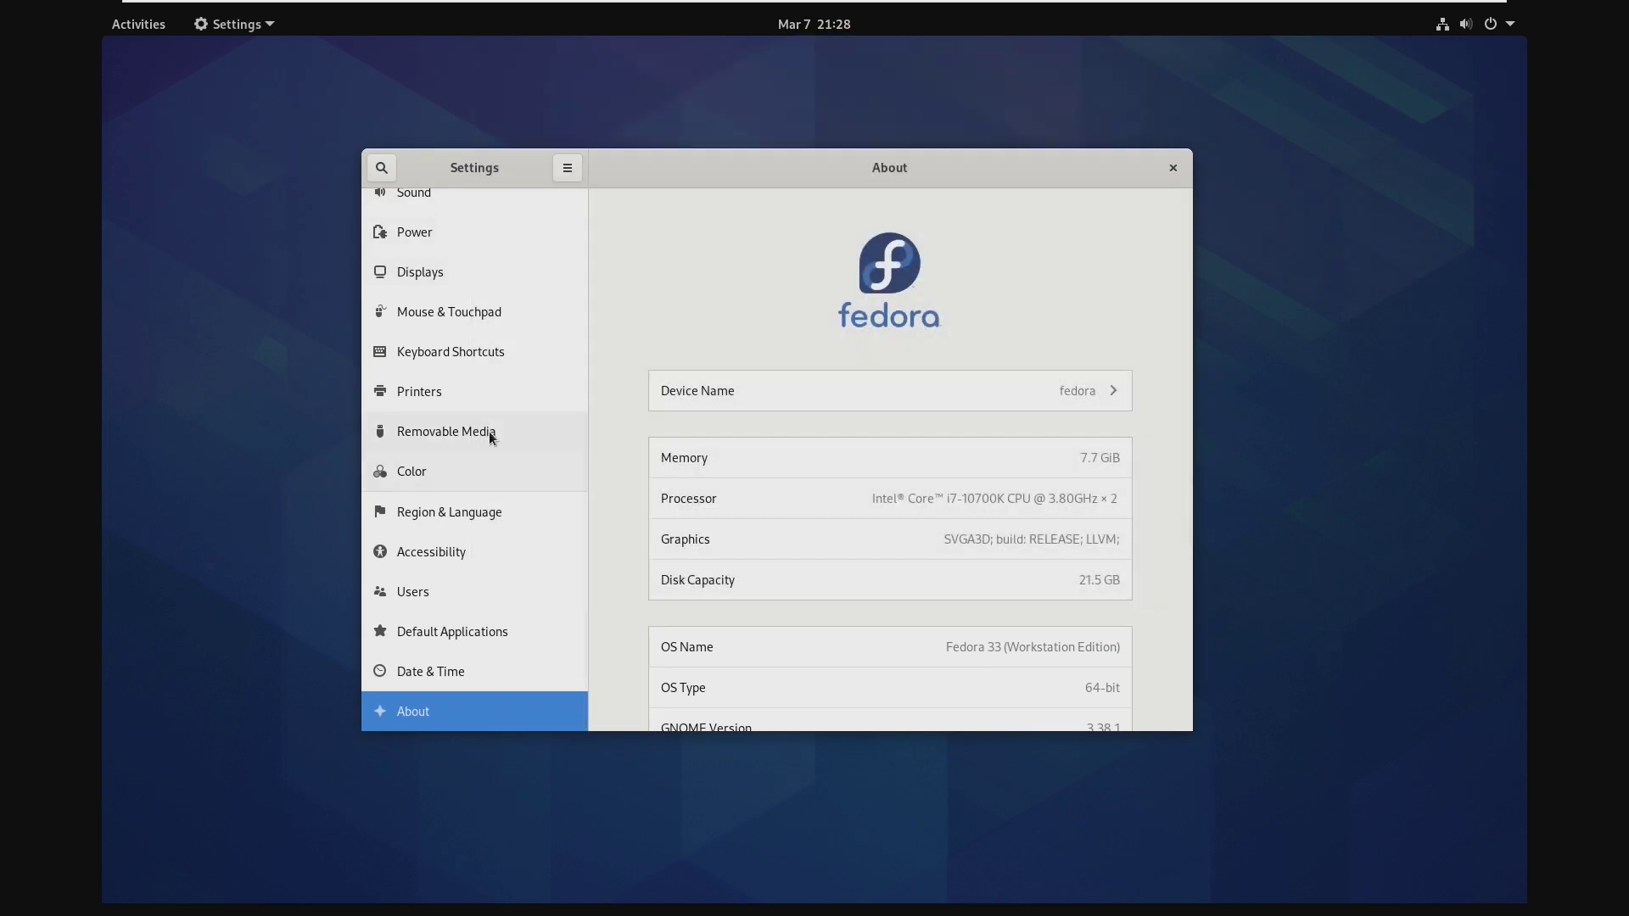
pyautogui.moveTo(830, 177)
pyautogui.mouseDown()
pyautogui.moveTo(839, 152)
pyautogui.moveTo(793, 234)
pyautogui.mouseUp()
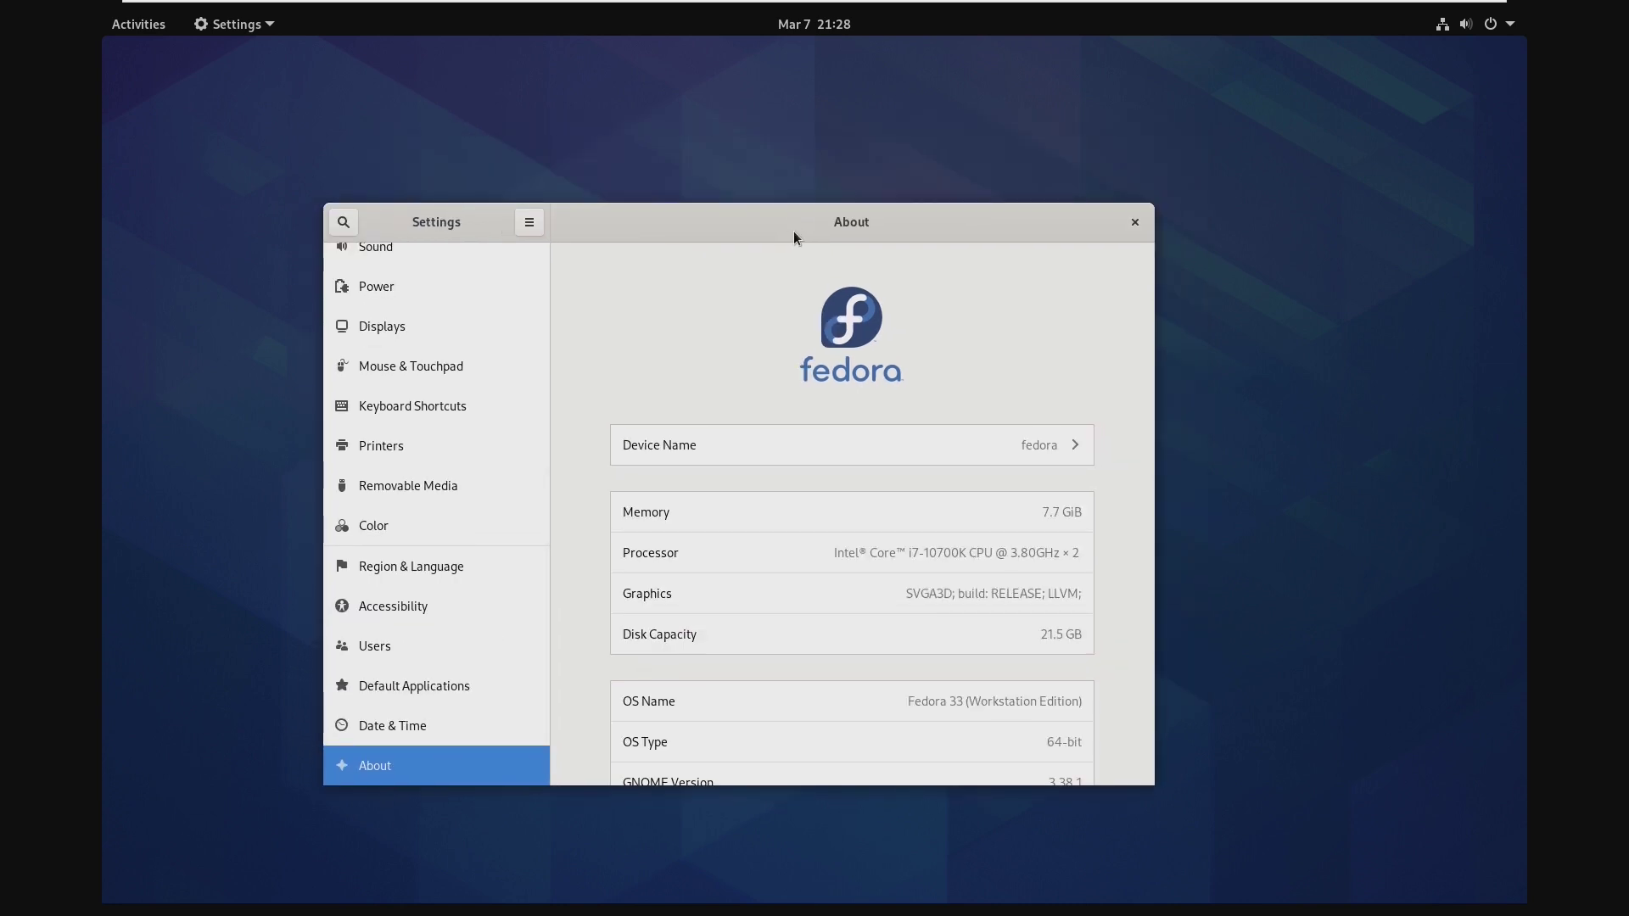